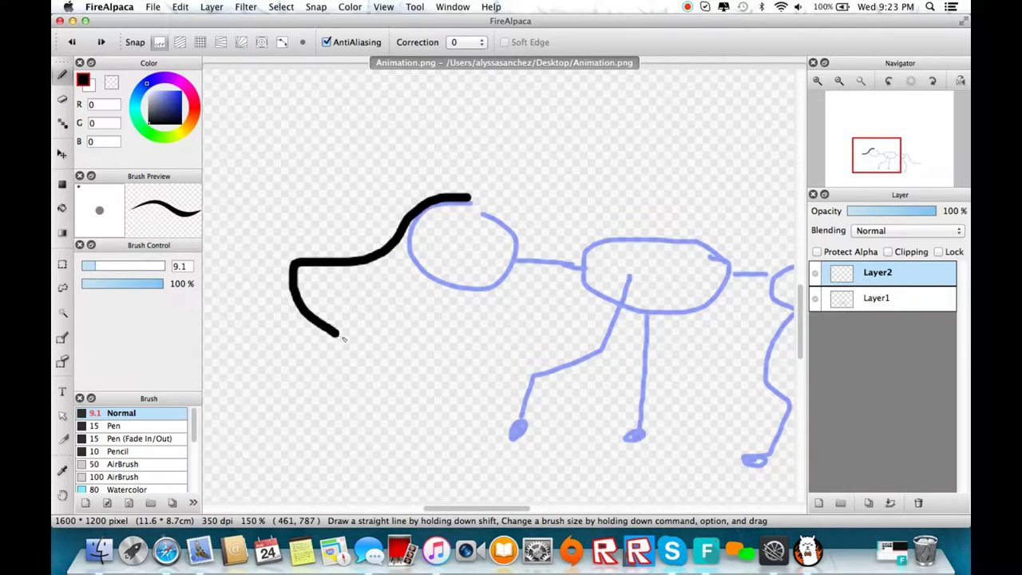
- Move the head outline on Layer2 and the skeleton sketch on Layer1 higher on the canvas, leaving Layer2 active
{"action": "left_click", "coordinate": [62, 153]}
{"action": "left_click_drag", "start_coordinate": [450, 327], "coordinate": [447, 187]}
{"action": "left_click", "coordinate": [877, 298]}
{"action": "mouse_move", "coordinate": [599, 295]}
{"action": "left_mouse_down"}
{"action": "mouse_move", "coordinate": [579, 185]}
{"action": "mouse_move", "coordinate": [588, 169]}
{"action": "left_mouse_up"}
{"action": "left_click", "coordinate": [877, 273]}
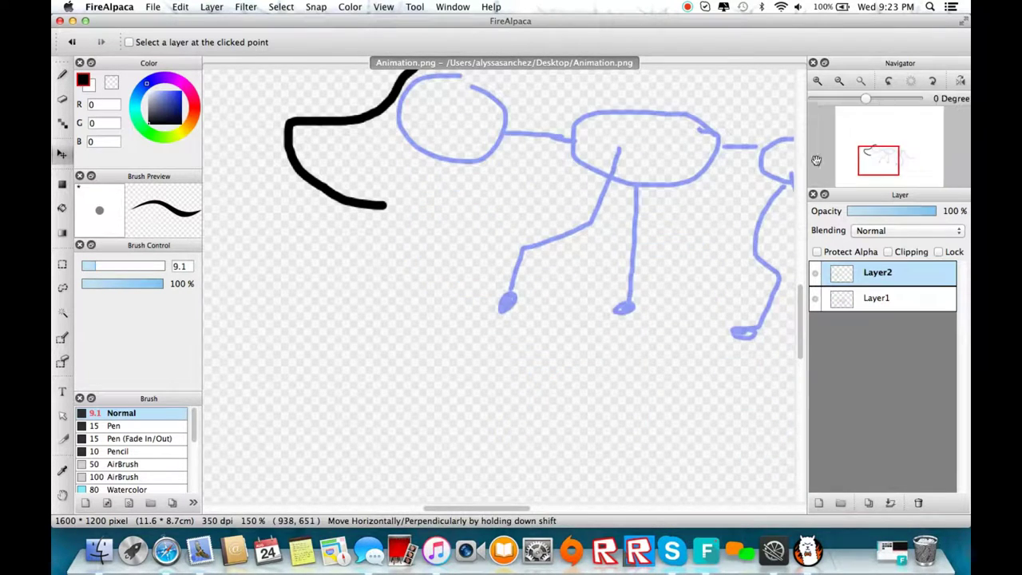
{"action": "scroll", "coordinate": [367, 292], "scroll_direction": "up", "scroll_amount": 3}
- Try a thin jagged stroke at the back of the head with the Pen brush
{"action": "left_click", "coordinate": [62, 75]}
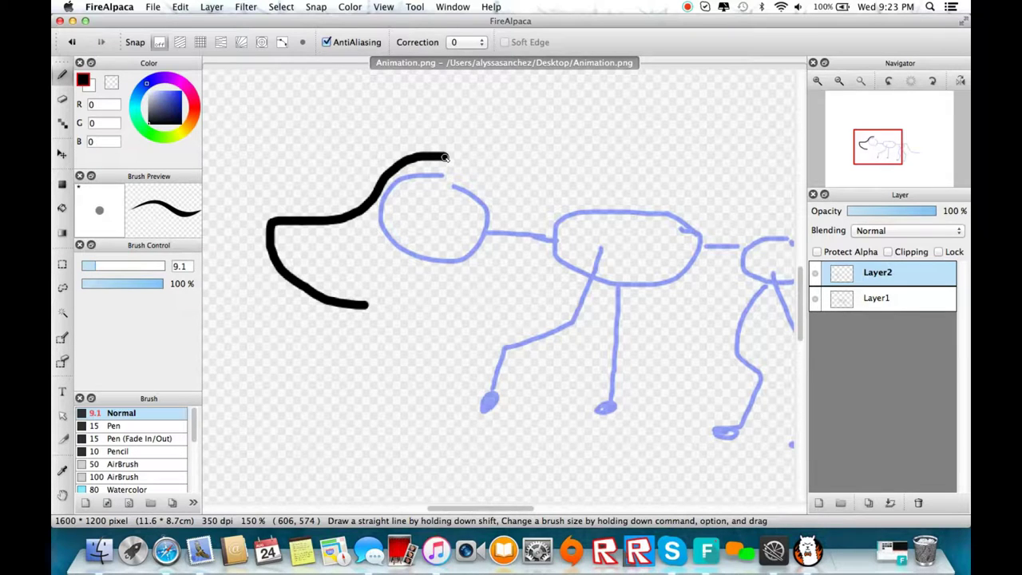
{"action": "left_click", "coordinate": [114, 426]}
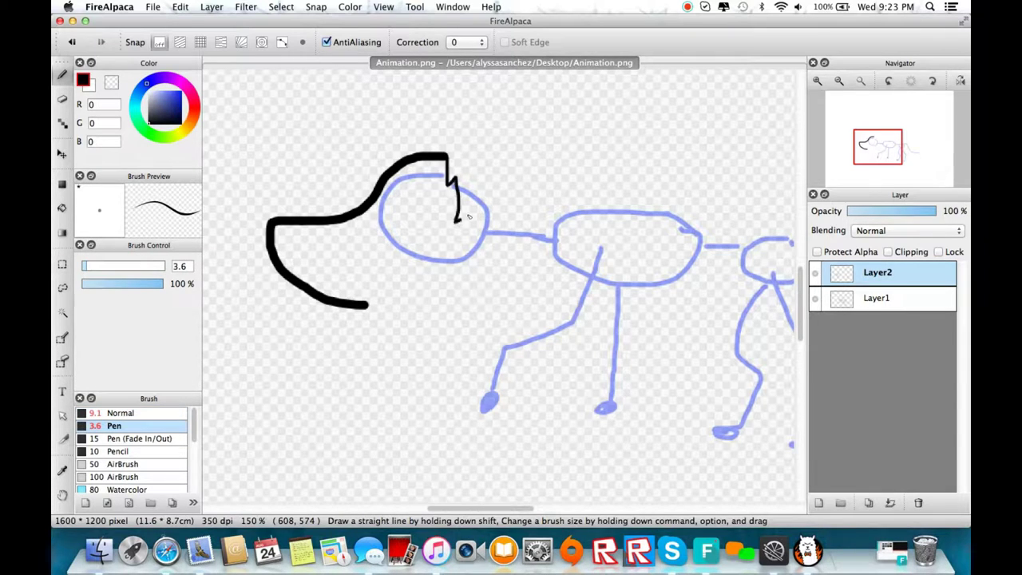
{"action": "left_click", "coordinate": [73, 42]}
- Try a contour from the top of the head down to the neck with the Normal brush, plus a Pen stroke
{"action": "left_click", "coordinate": [122, 413]}
{"action": "left_click_drag", "start_coordinate": [445, 155], "coordinate": [566, 214]}
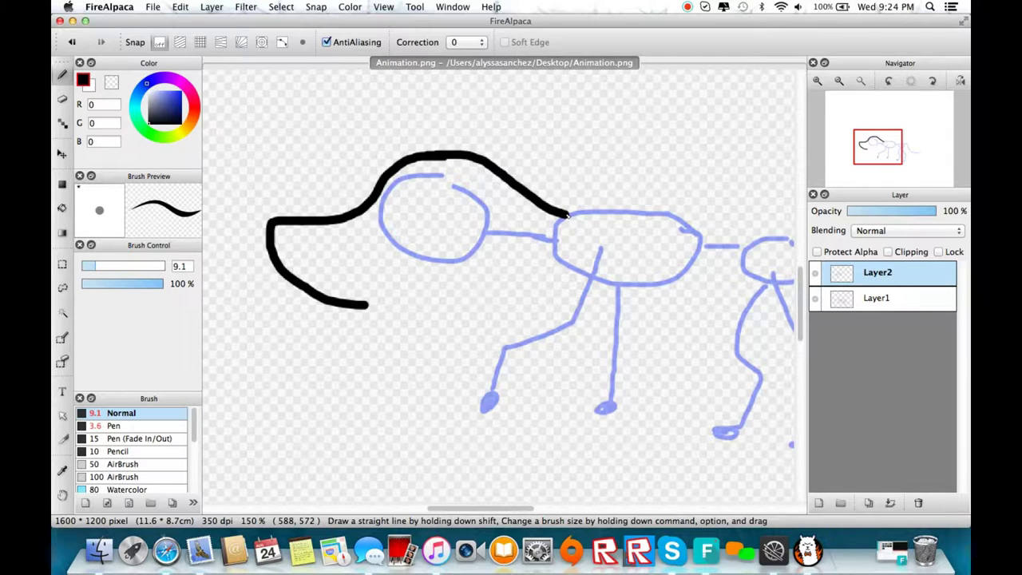
{"action": "left_click_drag", "start_coordinate": [886, 145], "coordinate": [884, 150]}
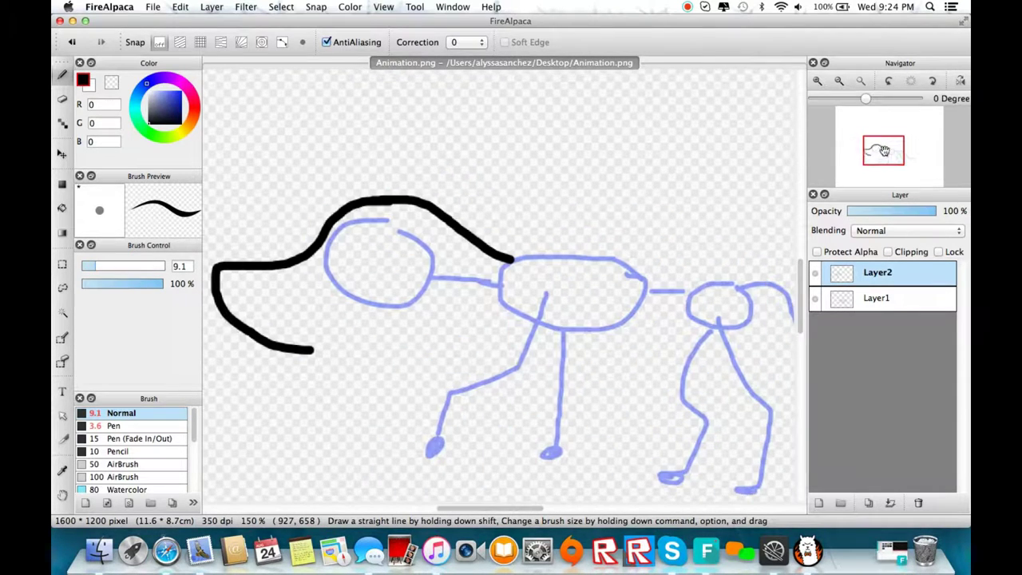
{"action": "left_click", "coordinate": [115, 425]}
{"action": "left_click_drag", "start_coordinate": [431, 184], "coordinate": [505, 217]}
{"action": "left_click", "coordinate": [70, 42]}
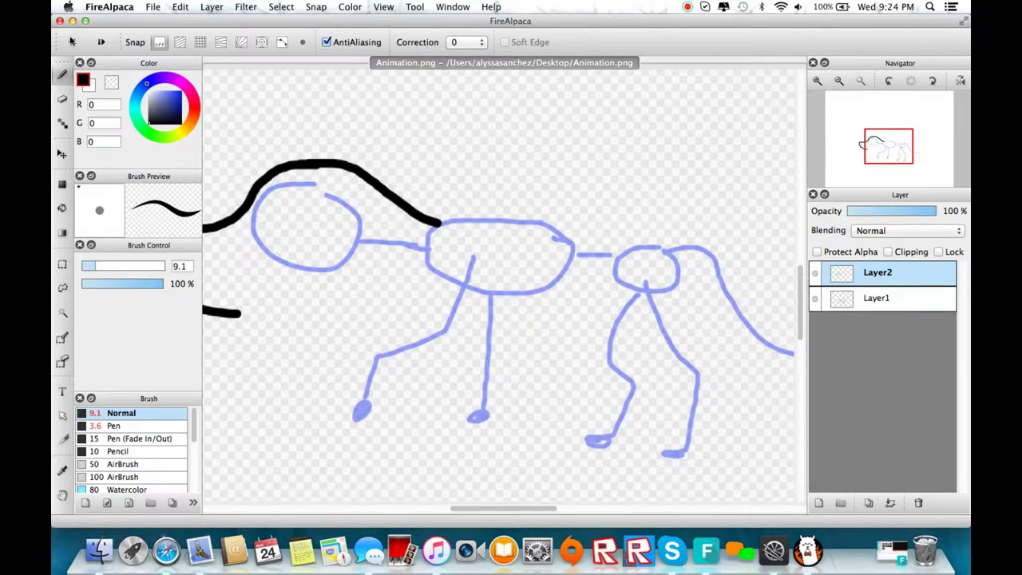
{"action": "left_click", "coordinate": [70, 42]}
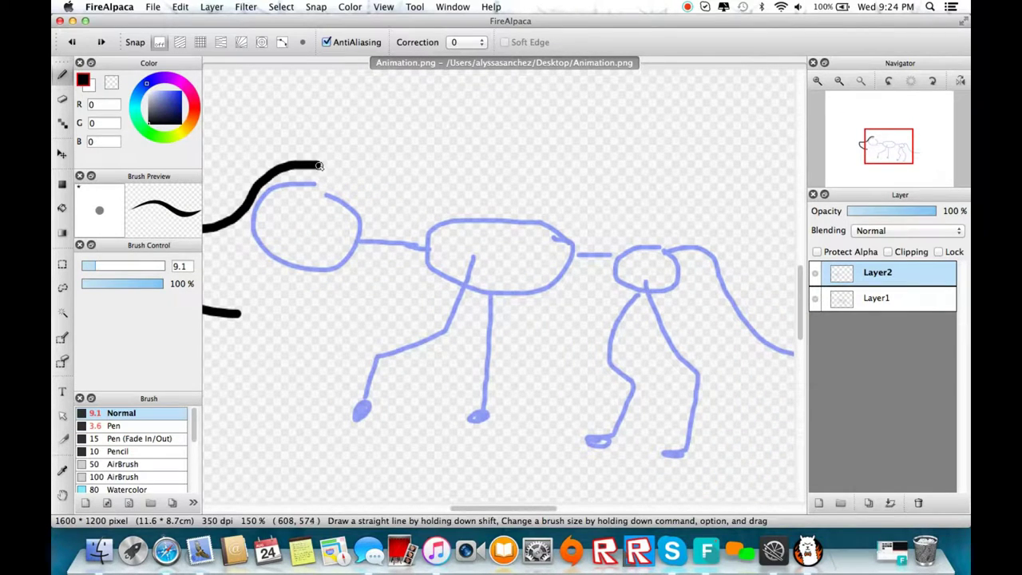
- Draw the neck, back and rump contour from the top of the head to the upper hind leg with the Normal brush
{"action": "mouse_move", "coordinate": [319, 164]}
{"action": "left_mouse_down"}
{"action": "mouse_move", "coordinate": [398, 194]}
{"action": "mouse_move", "coordinate": [423, 226]}
{"action": "mouse_move", "coordinate": [571, 284]}
{"action": "left_mouse_up"}
{"action": "left_click_drag", "start_coordinate": [890, 151], "coordinate": [902, 150]}
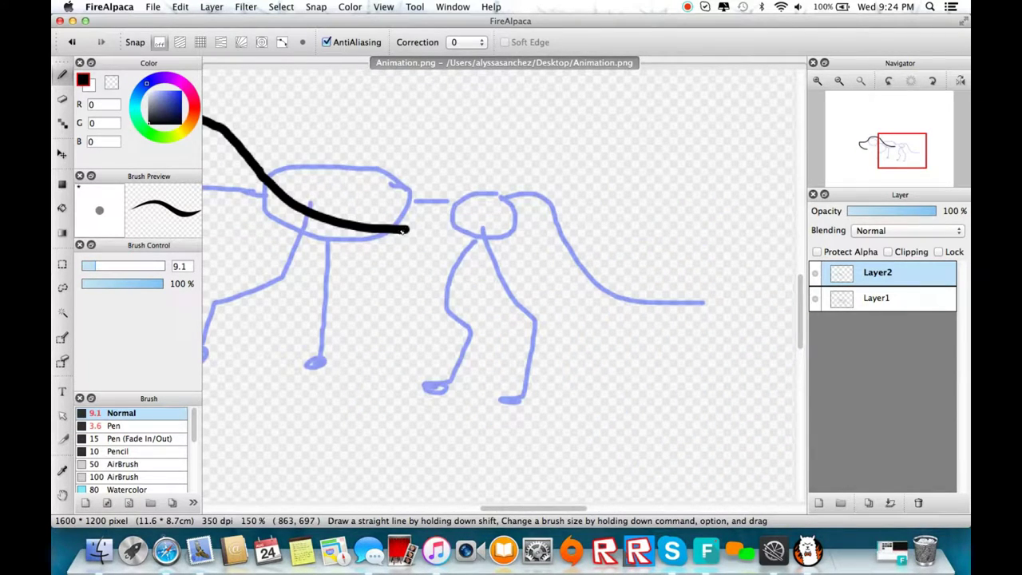
{"action": "mouse_move", "coordinate": [403, 229]}
{"action": "left_mouse_down"}
{"action": "mouse_move", "coordinate": [588, 230]}
{"action": "mouse_move", "coordinate": [653, 309]}
{"action": "mouse_move", "coordinate": [691, 438]}
{"action": "left_mouse_up"}
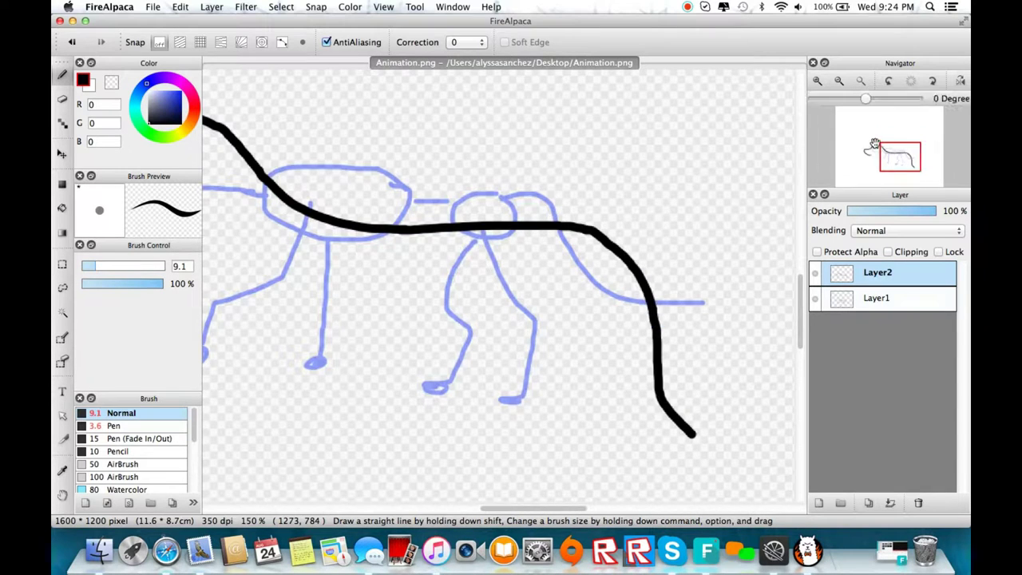
- Continue the rear edge of the hind leg down around the heel and curl the paw's underside into a first toe
{"action": "left_click_drag", "start_coordinate": [873, 141], "coordinate": [883, 161]}
{"action": "mouse_move", "coordinate": [571, 178]}
{"action": "left_mouse_down"}
{"action": "mouse_move", "coordinate": [593, 260]}
{"action": "mouse_move", "coordinate": [551, 346]}
{"action": "mouse_move", "coordinate": [528, 348]}
{"action": "mouse_move", "coordinate": [593, 257]}
{"action": "left_mouse_up"}
{"action": "key", "text": "super+z"}
{"action": "key", "text": "super+z"}
{"action": "mouse_move", "coordinate": [524, 361]}
{"action": "left_mouse_down"}
{"action": "mouse_move", "coordinate": [555, 362]}
{"action": "mouse_move", "coordinate": [593, 257]}
{"action": "left_mouse_up"}
{"action": "left_click_drag", "start_coordinate": [907, 162], "coordinate": [909, 168]}
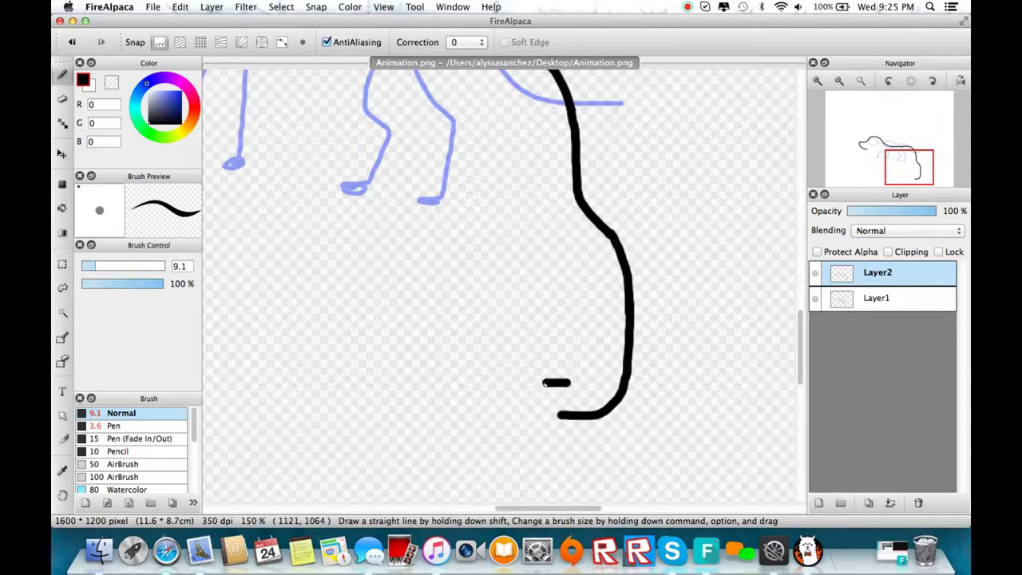
{"action": "left_click_drag", "start_coordinate": [545, 384], "coordinate": [565, 415]}
- Add the remaining toes of the hind paw with the Pen brush at size 7.2 and draw the leg's front edge upward
{"action": "left_click", "coordinate": [120, 426]}
{"action": "left_click_drag", "start_coordinate": [95, 266], "coordinate": [92, 266]}
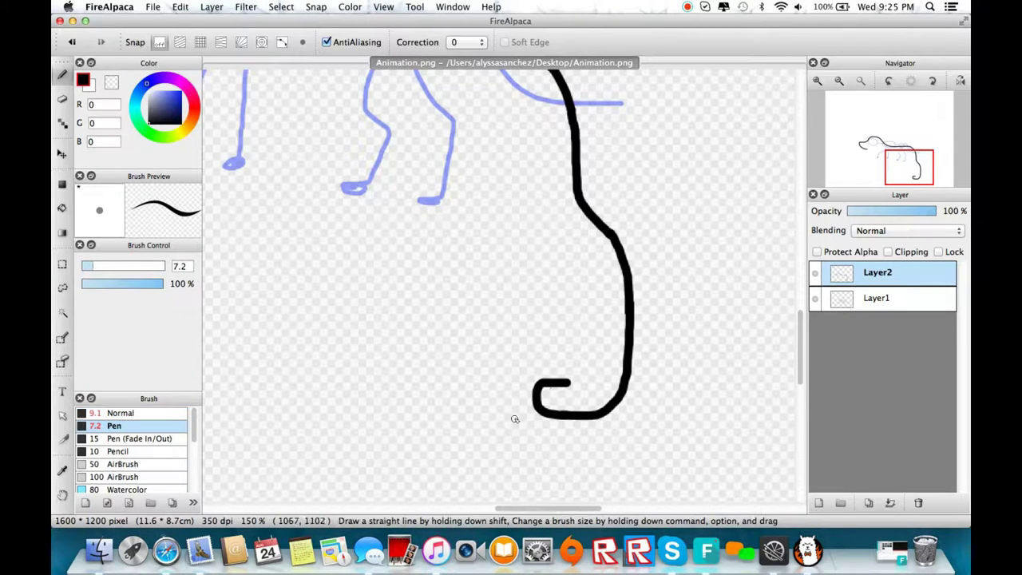
{"action": "mouse_move", "coordinate": [559, 357]}
{"action": "left_mouse_down"}
{"action": "mouse_move", "coordinate": [533, 411]}
{"action": "mouse_move", "coordinate": [519, 370]}
{"action": "left_mouse_up"}
{"action": "key", "text": "super+z"}
{"action": "left_click_drag", "start_coordinate": [889, 161], "coordinate": [907, 166]}
{"action": "mouse_move", "coordinate": [562, 386]}
{"action": "left_mouse_down"}
{"action": "mouse_move", "coordinate": [600, 385]}
{"action": "mouse_move", "coordinate": [571, 376]}
{"action": "mouse_move", "coordinate": [563, 297]}
{"action": "mouse_move", "coordinate": [468, 229]}
{"action": "mouse_move", "coordinate": [437, 183]}
{"action": "left_mouse_up"}
{"action": "left_click", "coordinate": [120, 413]}
{"action": "left_click_drag", "start_coordinate": [908, 166], "coordinate": [897, 160]}
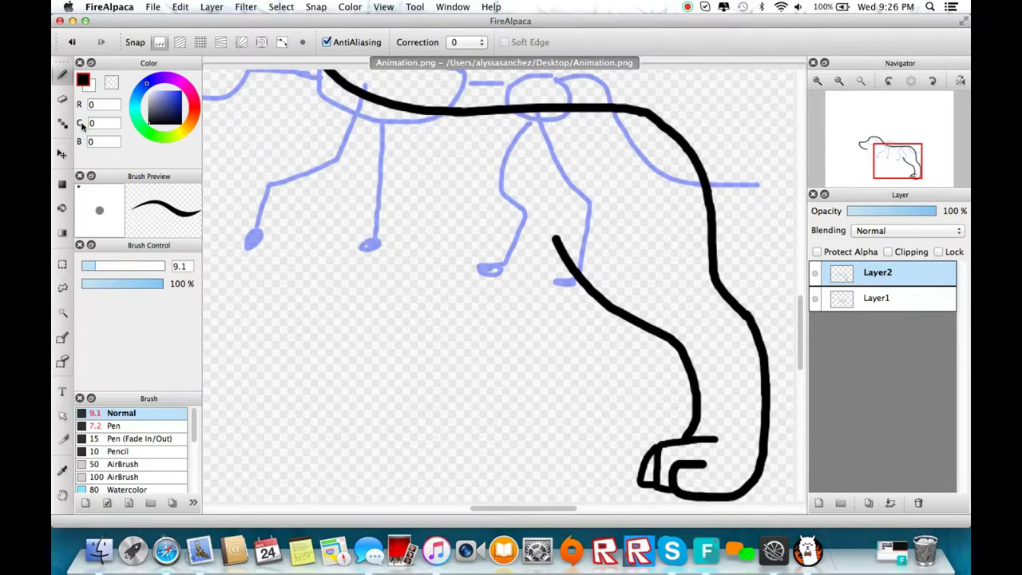
- Erase the upper end of the hind leg's front edge and redraw it bending forward toward the belly
{"action": "left_click", "coordinate": [62, 99]}
{"action": "mouse_move", "coordinate": [553, 223]}
{"action": "left_mouse_down"}
{"action": "mouse_move", "coordinate": [578, 274]}
{"action": "mouse_move", "coordinate": [489, 265]}
{"action": "mouse_move", "coordinate": [563, 281]}
{"action": "mouse_move", "coordinate": [515, 274]}
{"action": "left_mouse_up"}
{"action": "left_click", "coordinate": [62, 74]}
{"action": "left_click", "coordinate": [72, 42]}
{"action": "key", "text": "super+z"}
- Try several throat and chest contours running back from the lower jaw
{"action": "scroll", "coordinate": [479, 240], "scroll_direction": "left", "scroll_amount": 5}
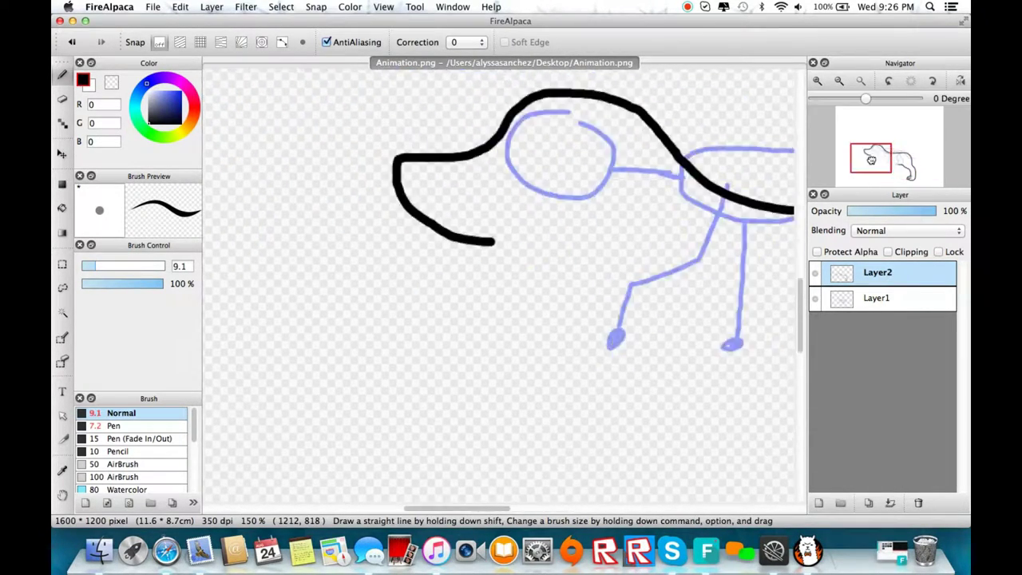
{"action": "left_click_drag", "start_coordinate": [397, 181], "coordinate": [509, 262]}
{"action": "left_click", "coordinate": [72, 41]}
{"action": "scroll", "coordinate": [387, 185], "scroll_direction": "up", "scroll_amount": 1}
{"action": "left_click_drag", "start_coordinate": [384, 178], "coordinate": [517, 180]}
{"action": "left_click_drag", "start_coordinate": [500, 190], "coordinate": [581, 327]}
{"action": "scroll", "coordinate": [343, 271], "scroll_direction": "down", "scroll_amount": 1}
{"action": "left_click_drag", "start_coordinate": [873, 162], "coordinate": [883, 153]}
{"action": "left_click", "coordinate": [72, 42]}
{"action": "left_click", "coordinate": [72, 41]}
- Draw the throat and chest contour from the end of the lower jaw down to the front of the chest
{"action": "left_click_drag", "start_coordinate": [297, 241], "coordinate": [385, 246]}
{"action": "left_click_drag", "start_coordinate": [369, 252], "coordinate": [406, 316]}
{"action": "left_click", "coordinate": [76, 45]}
{"action": "left_click", "coordinate": [76, 45]}
{"action": "mouse_move", "coordinate": [296, 240]}
{"action": "left_mouse_down"}
{"action": "mouse_move", "coordinate": [390, 264]}
{"action": "mouse_move", "coordinate": [432, 303]}
{"action": "mouse_move", "coordinate": [456, 346]}
{"action": "mouse_move", "coordinate": [512, 384]}
{"action": "left_mouse_up"}
- Draw the front and rear edges of the upper front leg between the chest and the belly line
{"action": "mouse_move", "coordinate": [559, 297]}
{"action": "left_mouse_down"}
{"action": "mouse_move", "coordinate": [550, 399]}
{"action": "mouse_move", "coordinate": [570, 425]}
{"action": "left_mouse_up"}
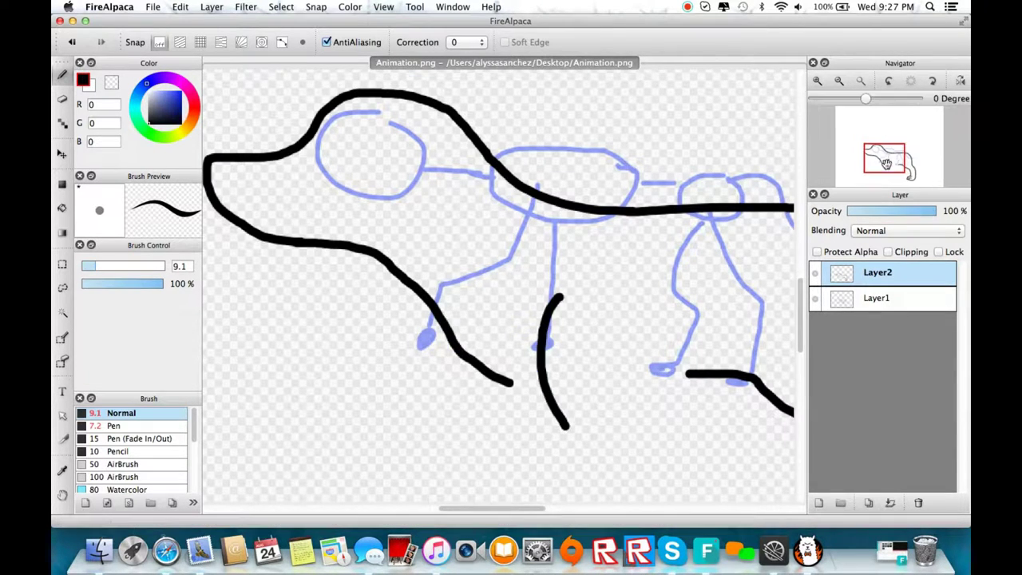
{"action": "scroll", "coordinate": [559, 319], "scroll_direction": "down", "scroll_amount": 5}
{"action": "scroll", "coordinate": [559, 320], "scroll_direction": "right", "scroll_amount": 2}
{"action": "left_click_drag", "start_coordinate": [582, 138], "coordinate": [586, 209]}
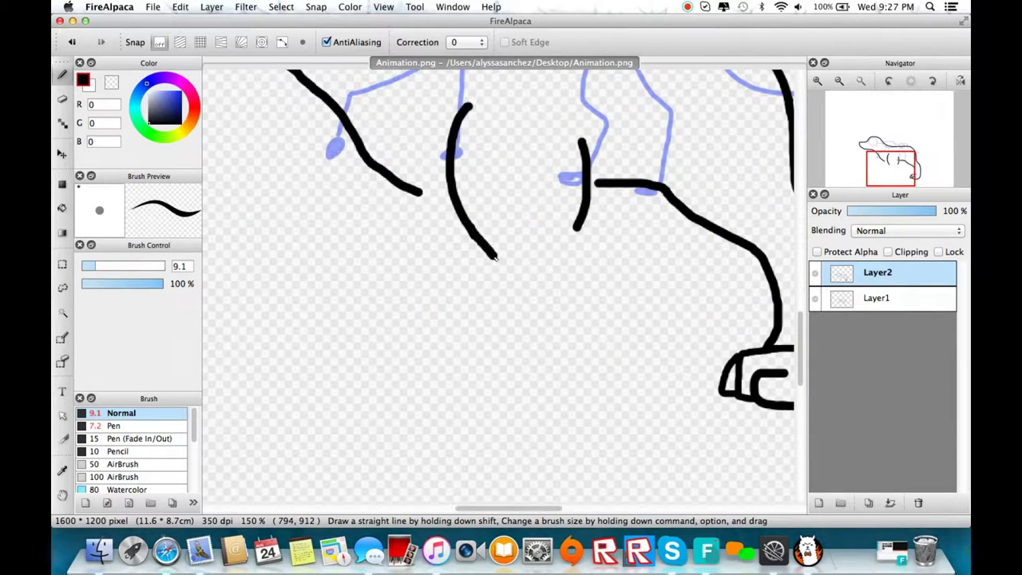
- Draw the lower front leg and its toed paw, and carry the rear edge back up to the belly line
{"action": "mouse_move", "coordinate": [495, 255]}
{"action": "left_mouse_down"}
{"action": "mouse_move", "coordinate": [378, 333]}
{"action": "mouse_move", "coordinate": [323, 406]}
{"action": "mouse_move", "coordinate": [316, 432]}
{"action": "mouse_move", "coordinate": [353, 438]}
{"action": "left_mouse_up"}
{"action": "left_click", "coordinate": [72, 43]}
{"action": "left_click", "coordinate": [118, 427]}
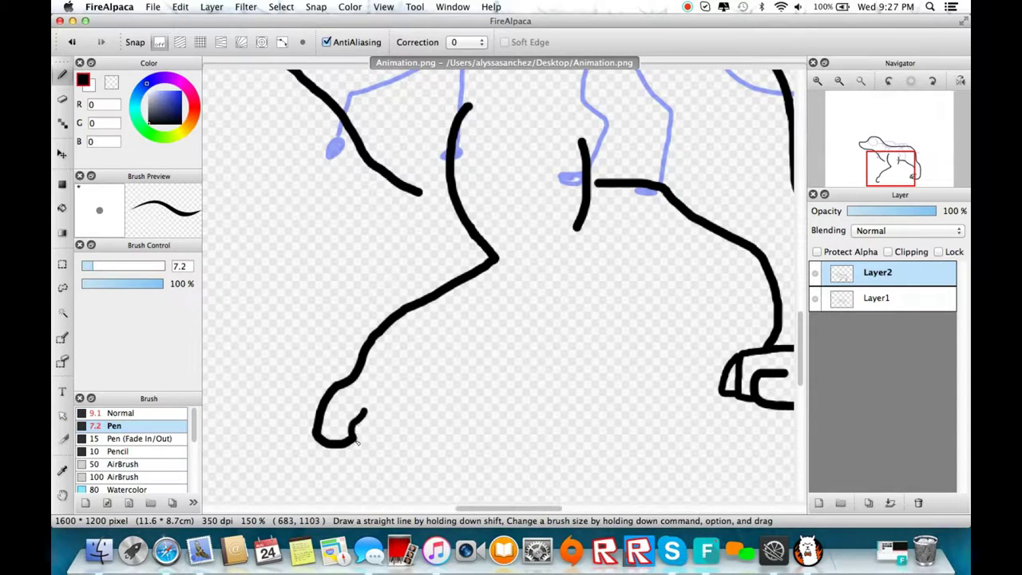
{"action": "left_click", "coordinate": [85, 415]}
{"action": "mouse_move", "coordinate": [392, 430]}
{"action": "left_mouse_down"}
{"action": "mouse_move", "coordinate": [433, 368]}
{"action": "mouse_move", "coordinate": [553, 265]}
{"action": "mouse_move", "coordinate": [579, 223]}
{"action": "left_mouse_up"}
- Extend the chest line to meet the front leg
{"action": "left_click", "coordinate": [890, 164]}
{"action": "left_click_drag", "start_coordinate": [428, 301], "coordinate": [459, 303]}
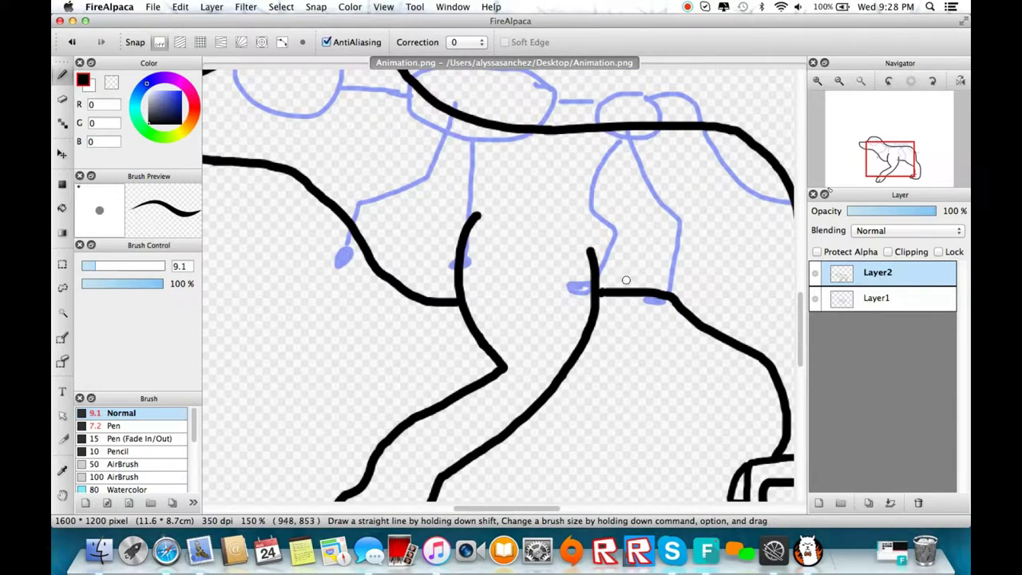
- Erase the paw at the end of the front leg
{"action": "scroll", "coordinate": [625, 279], "scroll_direction": "down", "scroll_amount": 5}
{"action": "key", "text": "e"}
{"action": "mouse_move", "coordinate": [372, 326]}
{"action": "left_mouse_down"}
{"action": "mouse_move", "coordinate": [348, 359]}
{"action": "mouse_move", "coordinate": [370, 409]}
{"action": "mouse_move", "coordinate": [404, 408]}
{"action": "left_mouse_up"}
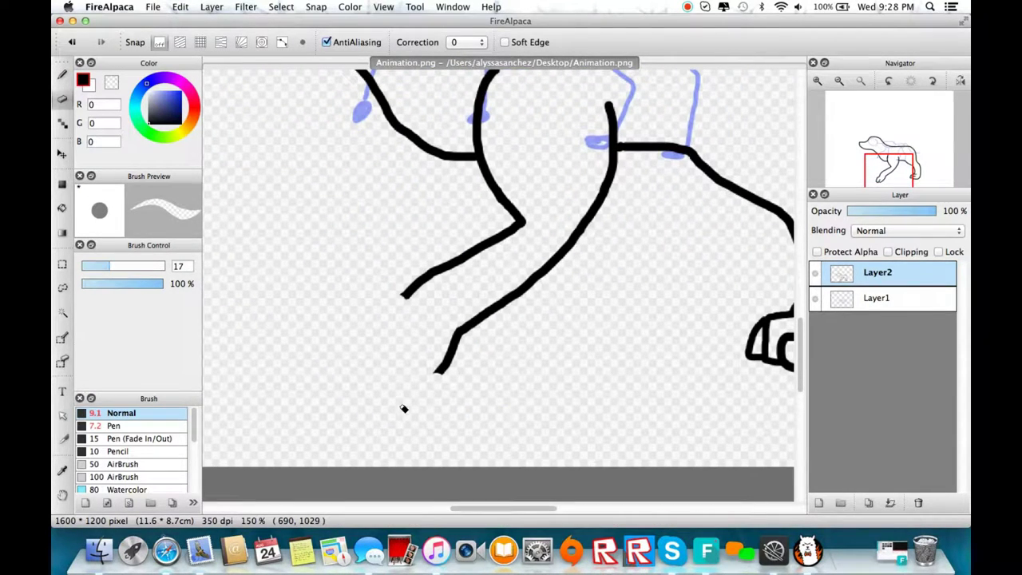
{"action": "left_click", "coordinate": [111, 426]}
{"action": "left_click", "coordinate": [110, 416]}
{"action": "left_click", "coordinate": [64, 76]}
{"action": "left_click", "coordinate": [64, 99]}
- Set the eraser size to 24 and erase the rest of the front leg between the chest and belly lines
{"action": "left_click", "coordinate": [884, 167]}
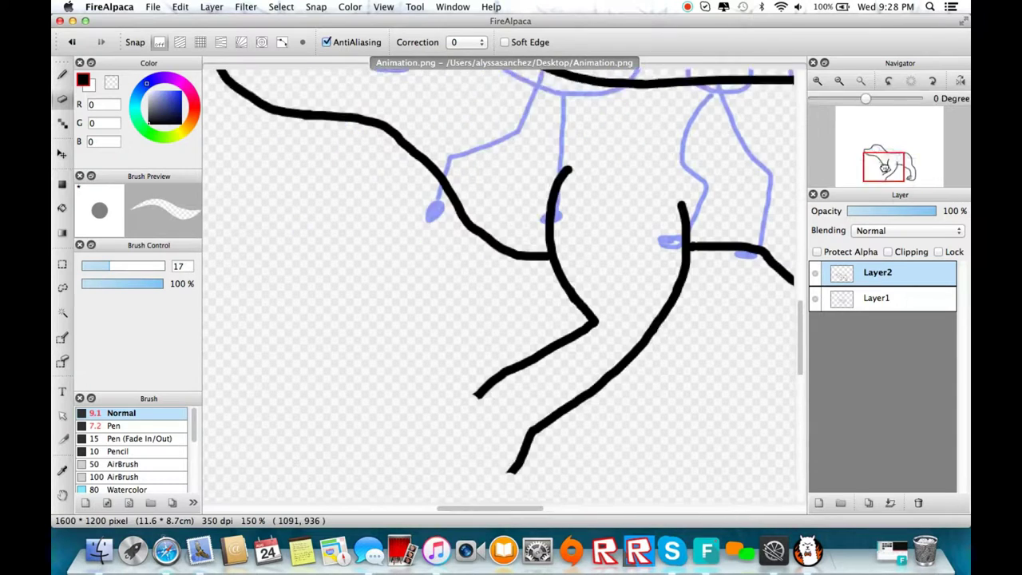
{"action": "left_click_drag", "start_coordinate": [885, 168], "coordinate": [887, 169]}
{"action": "left_click", "coordinate": [123, 266]}
{"action": "mouse_move", "coordinate": [524, 129]}
{"action": "left_mouse_down"}
{"action": "mouse_move", "coordinate": [494, 319]}
{"action": "mouse_move", "coordinate": [433, 361]}
{"action": "left_mouse_up"}
{"action": "left_click_drag", "start_coordinate": [463, 431], "coordinate": [564, 341]}
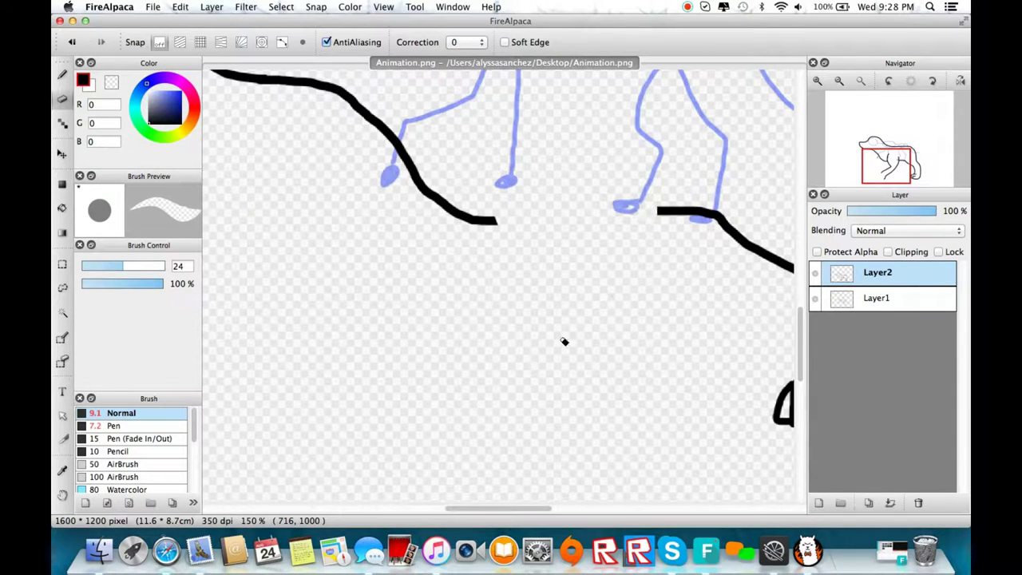
- Try a front edge for the front leg with the Normal brush, running down from the chest and bending forward at the joint
{"action": "key", "text": "b"}
{"action": "mouse_move", "coordinate": [526, 162]}
{"action": "left_mouse_down"}
{"action": "mouse_move", "coordinate": [512, 219]}
{"action": "mouse_move", "coordinate": [517, 274]}
{"action": "left_mouse_up"}
{"action": "key", "text": "super+z"}
{"action": "mouse_move", "coordinate": [540, 137]}
{"action": "left_mouse_down"}
{"action": "mouse_move", "coordinate": [515, 312]}
{"action": "mouse_move", "coordinate": [447, 359]}
{"action": "mouse_move", "coordinate": [383, 435]}
{"action": "mouse_move", "coordinate": [380, 475]}
{"action": "mouse_move", "coordinate": [433, 473]}
{"action": "mouse_move", "coordinate": [487, 445]}
{"action": "left_mouse_up"}
{"action": "key", "text": "super+z"}
{"action": "key", "text": "super+z"}
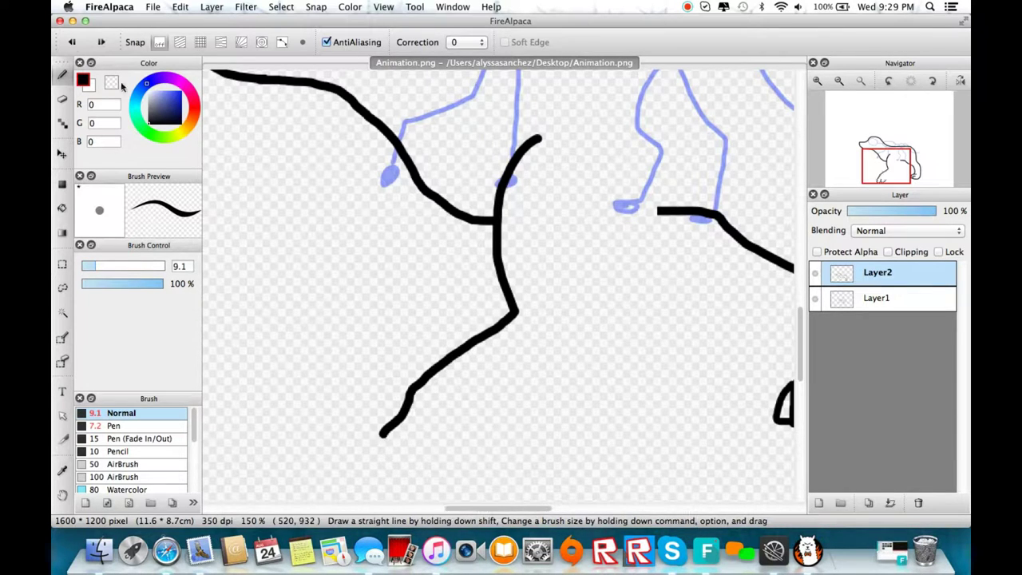
- Try a paw base at the end of the front leg, then undo all of the leg's strokes
{"action": "mouse_move", "coordinate": [384, 433]}
{"action": "left_mouse_down"}
{"action": "mouse_move", "coordinate": [381, 445]}
{"action": "mouse_move", "coordinate": [419, 427]}
{"action": "mouse_move", "coordinate": [459, 433]}
{"action": "left_mouse_up"}
{"action": "scroll", "coordinate": [556, 351], "scroll_direction": "down", "scroll_amount": 1}
{"action": "left_click", "coordinate": [73, 42]}
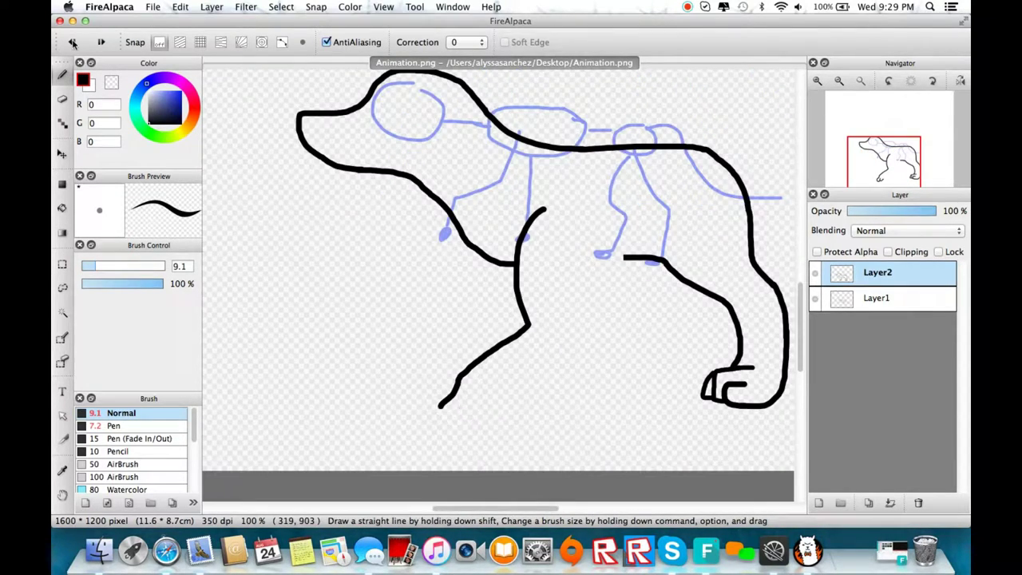
{"action": "key", "text": "super+z"}
{"action": "key", "text": "super+z"}
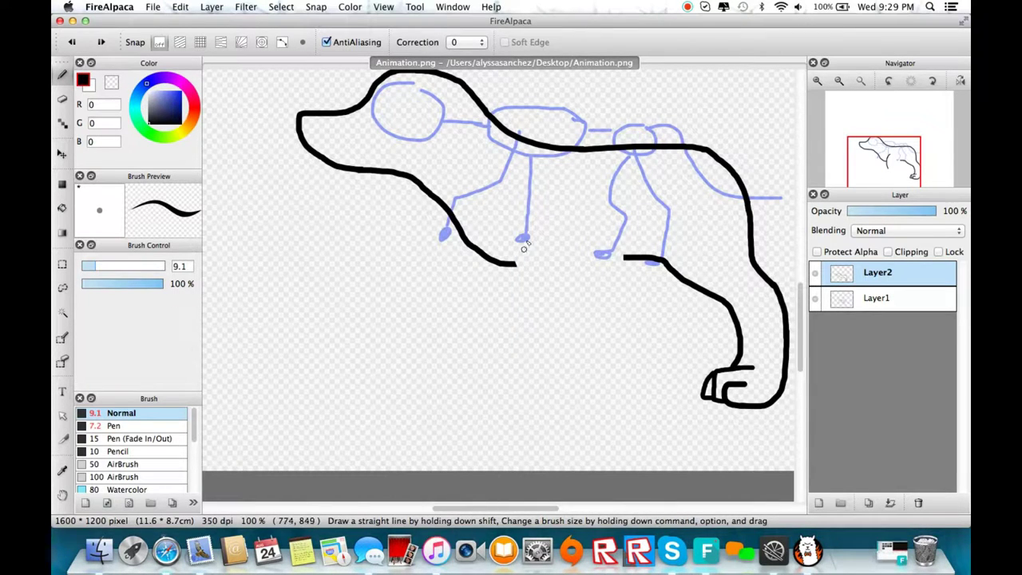
- Try a new front edge for the front leg with a bent lower leg and variations of a toed paw
{"action": "mouse_move", "coordinate": [537, 222]}
{"action": "left_mouse_down"}
{"action": "mouse_move", "coordinate": [534, 300]}
{"action": "mouse_move", "coordinate": [475, 360]}
{"action": "mouse_move", "coordinate": [487, 374]}
{"action": "left_mouse_up"}
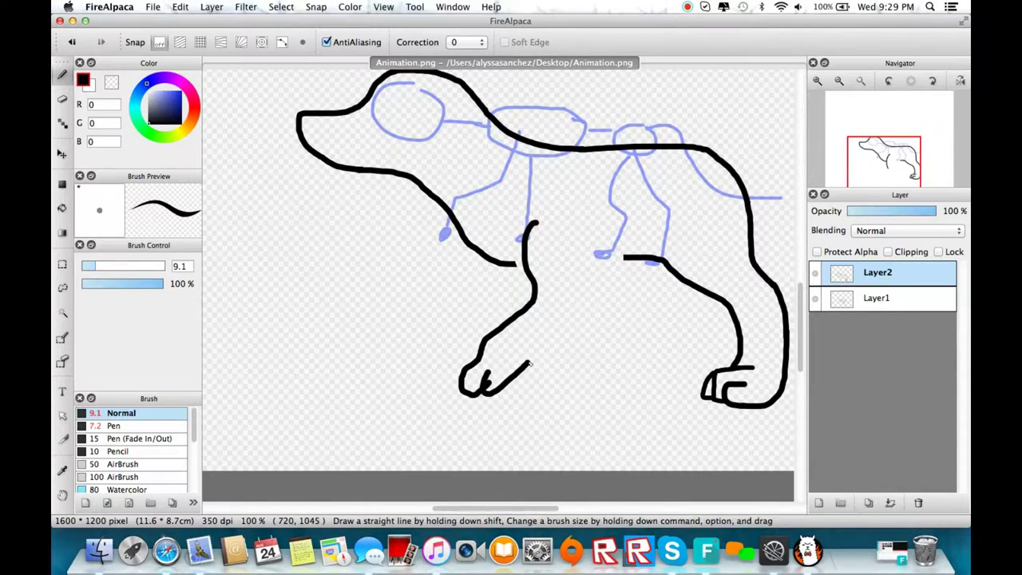
{"action": "key", "text": "super+z"}
{"action": "key", "text": "super+z"}
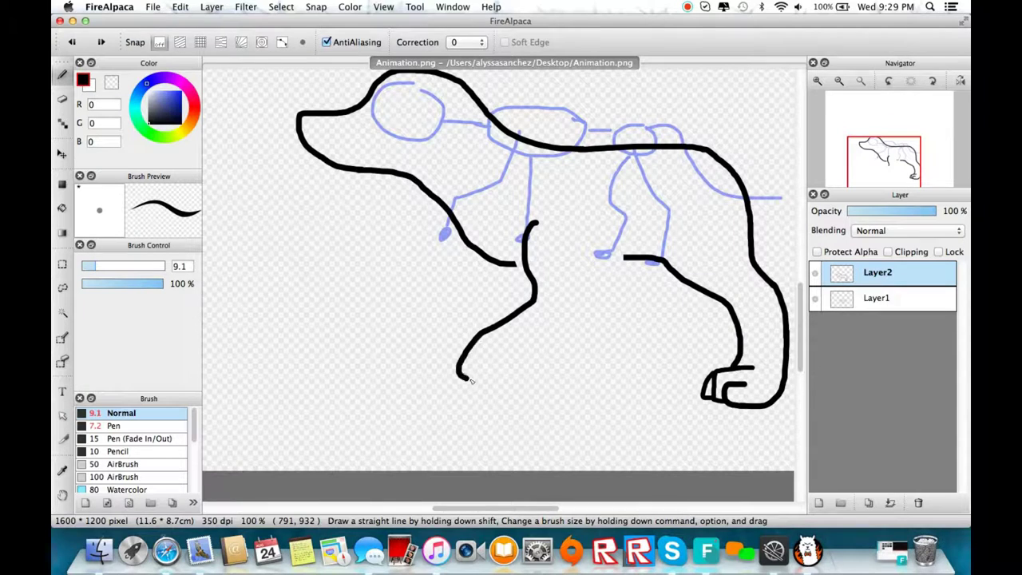
{"action": "left_click_drag", "start_coordinate": [470, 379], "coordinate": [485, 373]}
{"action": "mouse_move", "coordinate": [488, 359]}
{"action": "left_mouse_down"}
{"action": "mouse_move", "coordinate": [517, 365]}
{"action": "mouse_move", "coordinate": [487, 354]}
{"action": "mouse_move", "coordinate": [507, 369]}
{"action": "left_mouse_up"}
{"action": "left_click", "coordinate": [72, 42]}
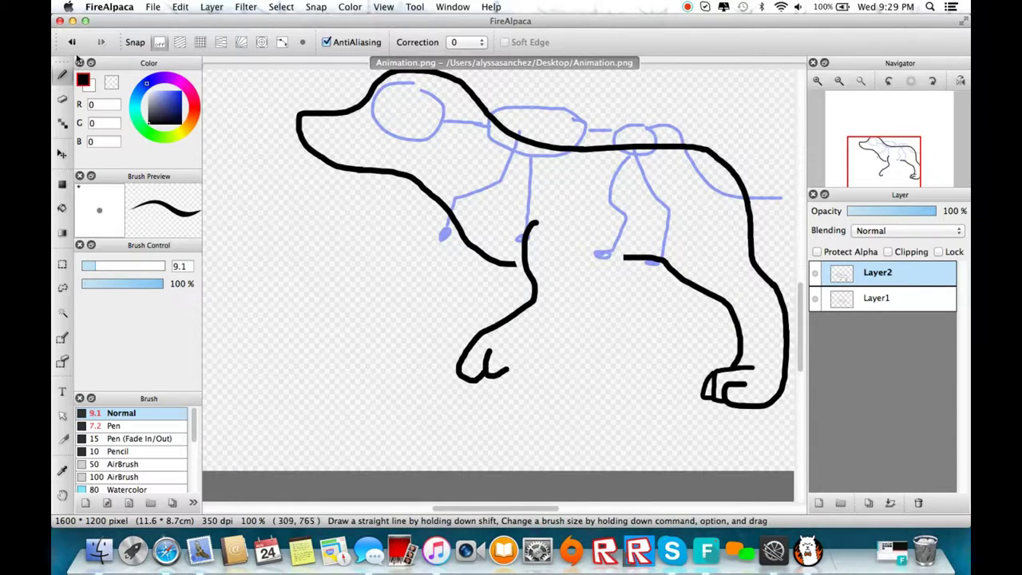
{"action": "left_click", "coordinate": [72, 43]}
{"action": "left_click", "coordinate": [73, 42]}
- Try other lower-leg lines starting from the joint of the front leg
{"action": "mouse_move", "coordinate": [533, 299]}
{"action": "left_mouse_down"}
{"action": "mouse_move", "coordinate": [481, 360]}
{"action": "mouse_move", "coordinate": [508, 384]}
{"action": "left_mouse_up"}
{"action": "left_click", "coordinate": [72, 42]}
{"action": "left_click", "coordinate": [72, 43]}
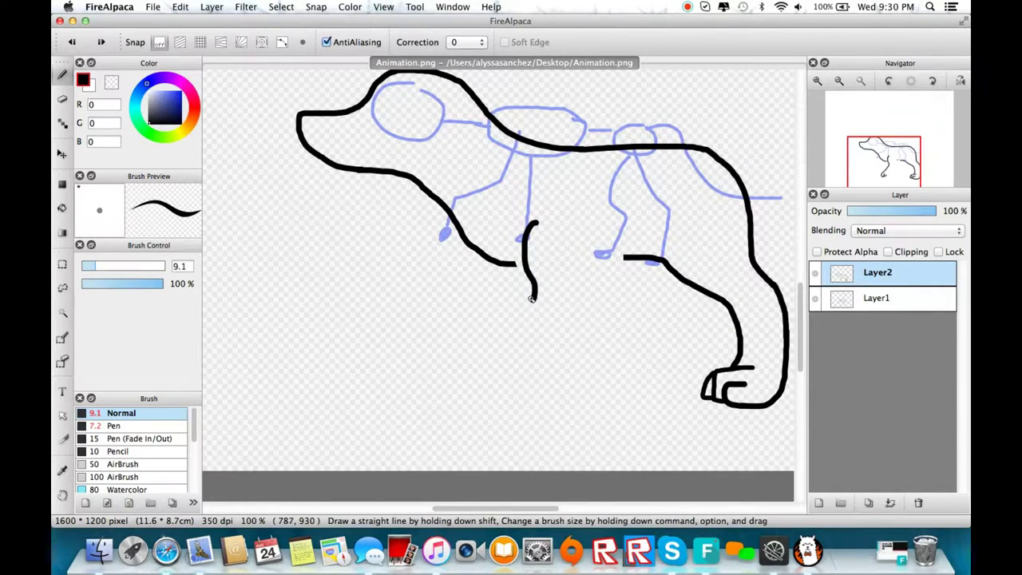
{"action": "left_click_drag", "start_coordinate": [532, 298], "coordinate": [494, 353]}
{"action": "key", "text": "super+z"}
- Try a longer lower leg with a toed paw and a rear edge up to the belly, then undo the whole leg
{"action": "mouse_move", "coordinate": [535, 300]}
{"action": "left_mouse_down"}
{"action": "mouse_move", "coordinate": [453, 395]}
{"action": "mouse_move", "coordinate": [495, 382]}
{"action": "mouse_move", "coordinate": [548, 327]}
{"action": "mouse_move", "coordinate": [582, 256]}
{"action": "left_mouse_up"}
{"action": "left_click", "coordinate": [73, 42]}
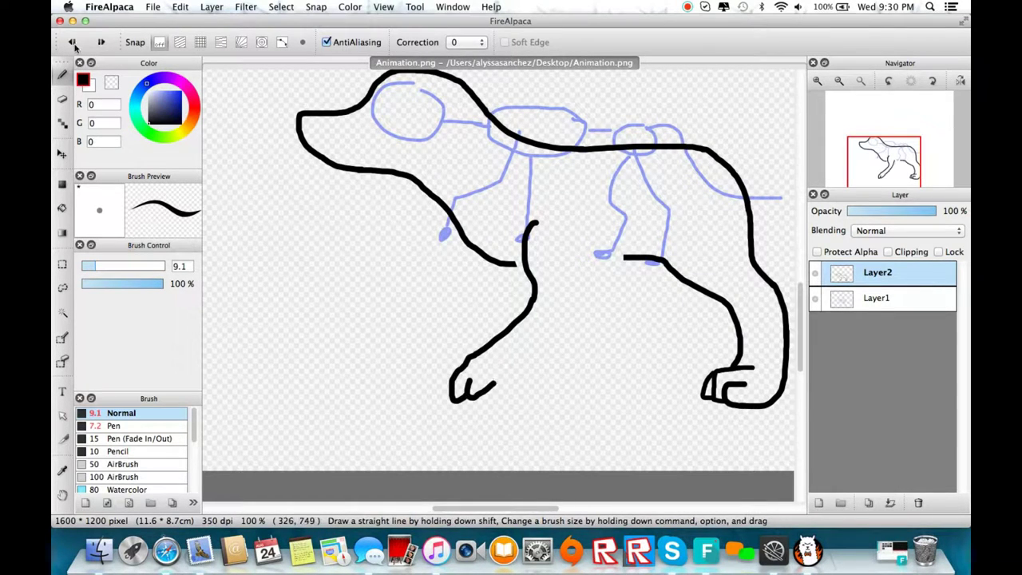
{"action": "left_click", "coordinate": [72, 43]}
{"action": "left_click", "coordinate": [72, 42]}
{"action": "left_click", "coordinate": [72, 42]}
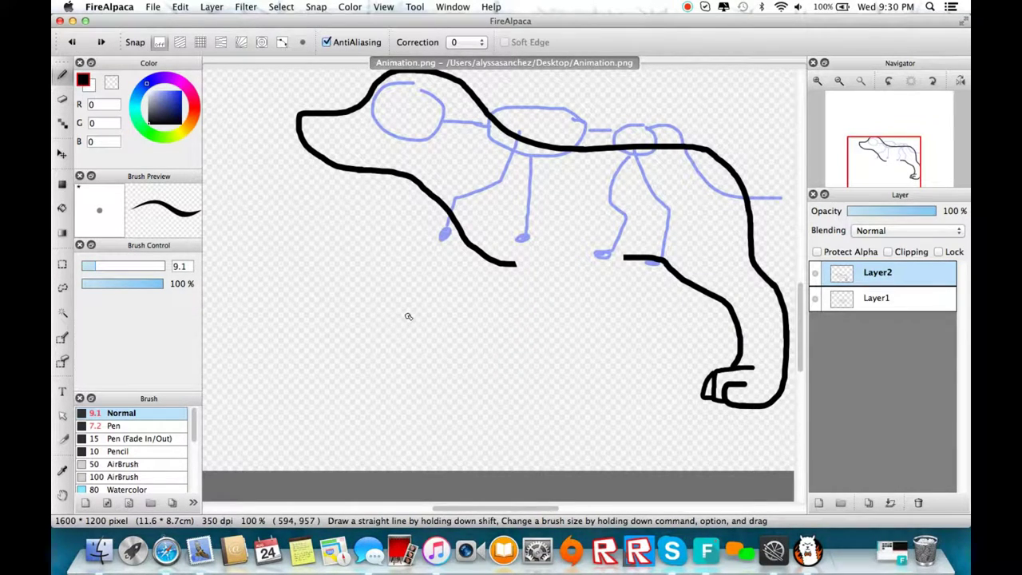
- Draw the front leg again as a front edge, a rounded paw and a rear edge rising to the belly
{"action": "left_click_drag", "start_coordinate": [544, 217], "coordinate": [524, 305]}
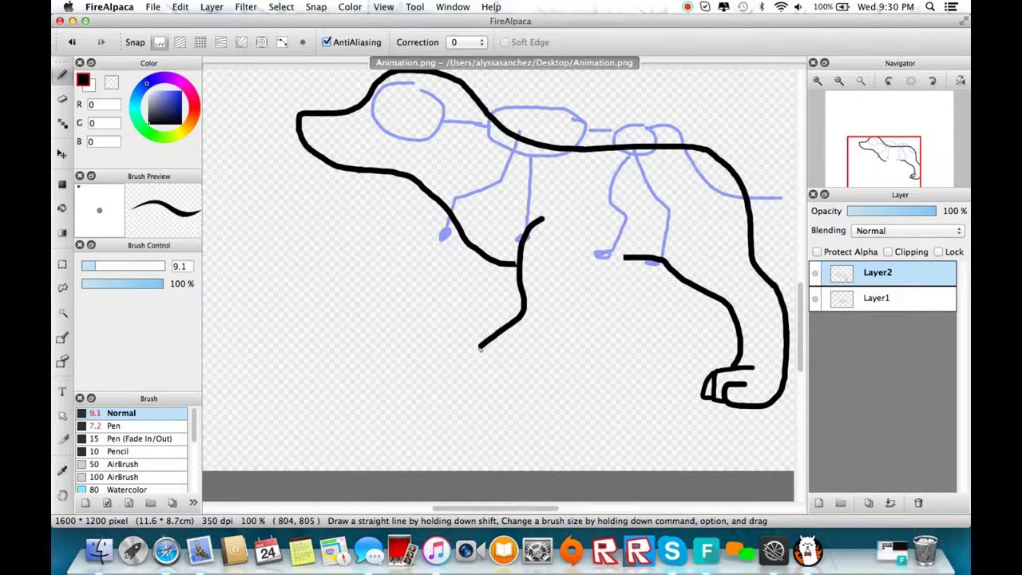
{"action": "left_click_drag", "start_coordinate": [467, 410], "coordinate": [532, 367]}
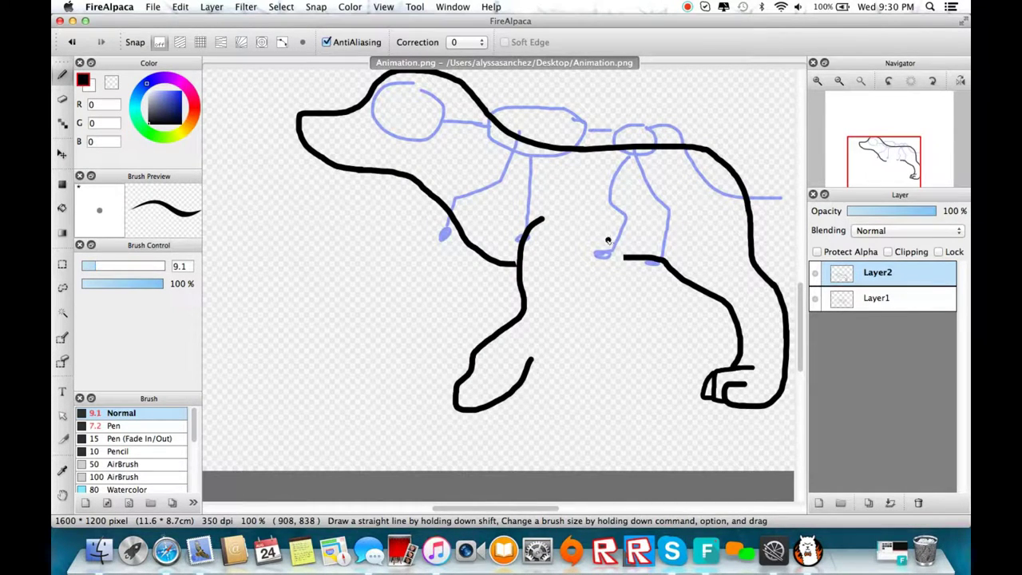
{"action": "left_click_drag", "start_coordinate": [611, 238], "coordinate": [556, 329]}
- Erase the sole of the front paw and redraw it with a toe line using the Pen brush at size 7.2
{"action": "left_click", "coordinate": [113, 426]}
{"action": "key", "text": "e"}
{"action": "left_click_drag", "start_coordinate": [465, 408], "coordinate": [497, 401]}
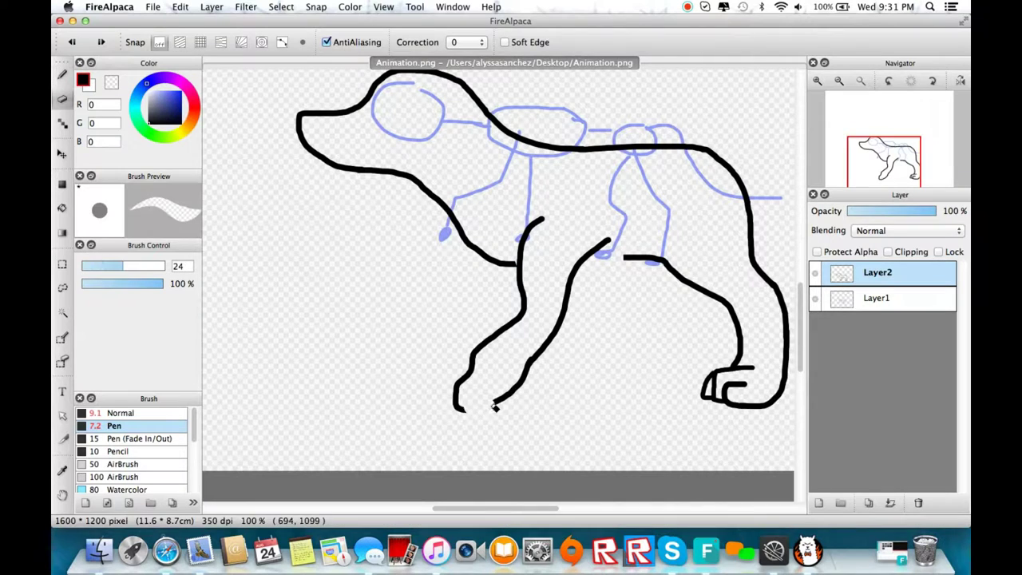
{"action": "key", "text": "b"}
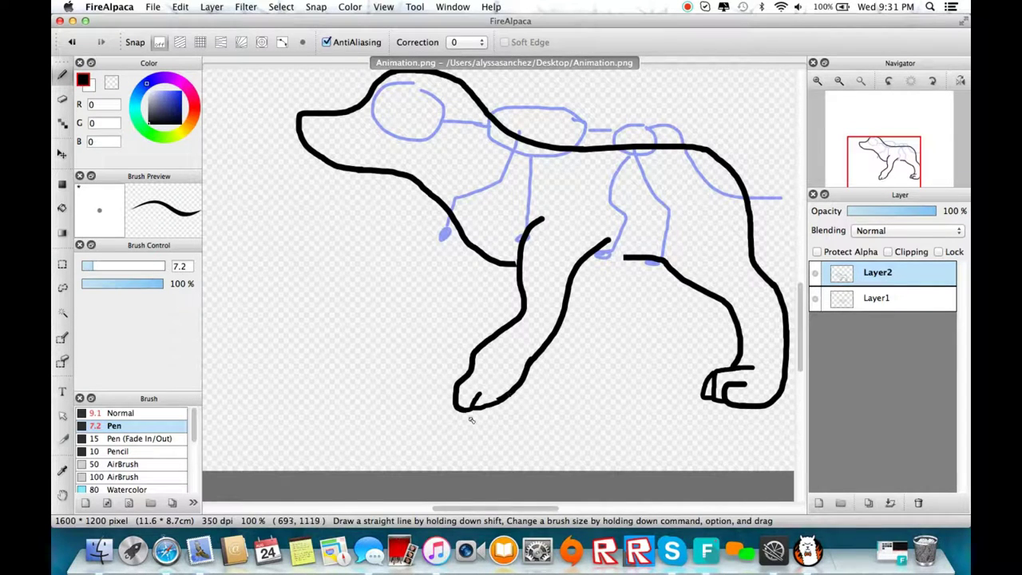
- Undo all the front leg strokes and switch back to the Normal brush
{"action": "key", "text": "super+z"}
{"action": "key", "text": "super+z"}
{"action": "key", "text": "super+z"}
{"action": "key", "text": "super+z"}
{"action": "left_click", "coordinate": [113, 413]}
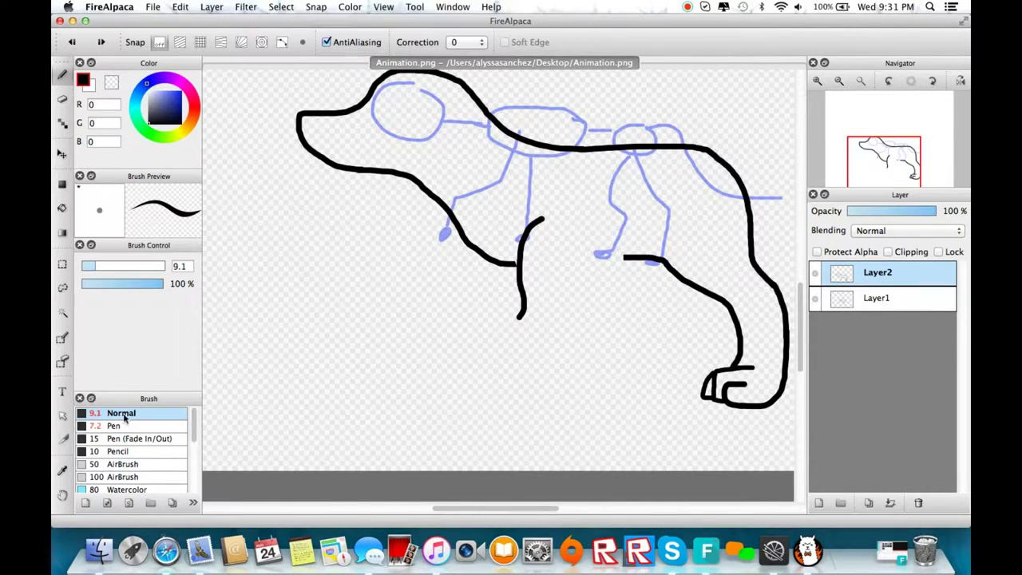
{"action": "key", "text": "super+z"}
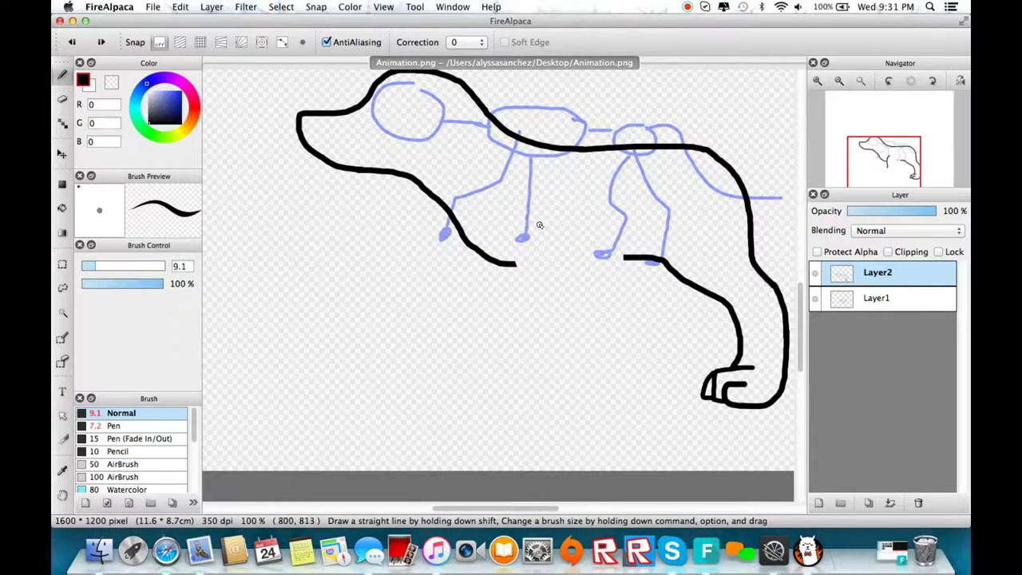
- Try a front leg edge that bends forward at the knee and ends in a toed paw, detailing toes with the Pen brush
{"action": "left_click_drag", "start_coordinate": [532, 299], "coordinate": [486, 378]}
{"action": "mouse_move", "coordinate": [453, 412]}
{"action": "left_mouse_down"}
{"action": "mouse_move", "coordinate": [470, 416]}
{"action": "mouse_move", "coordinate": [447, 414]}
{"action": "left_mouse_up"}
{"action": "key", "text": "super+z"}
{"action": "key", "text": "s"}
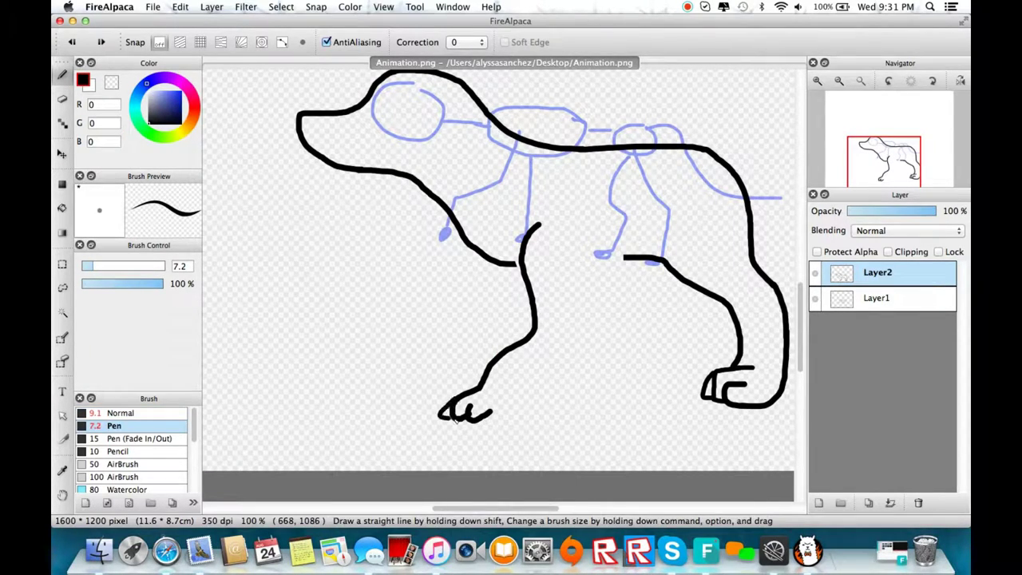
{"action": "key", "text": "super+z"}
{"action": "key", "text": "Up"}
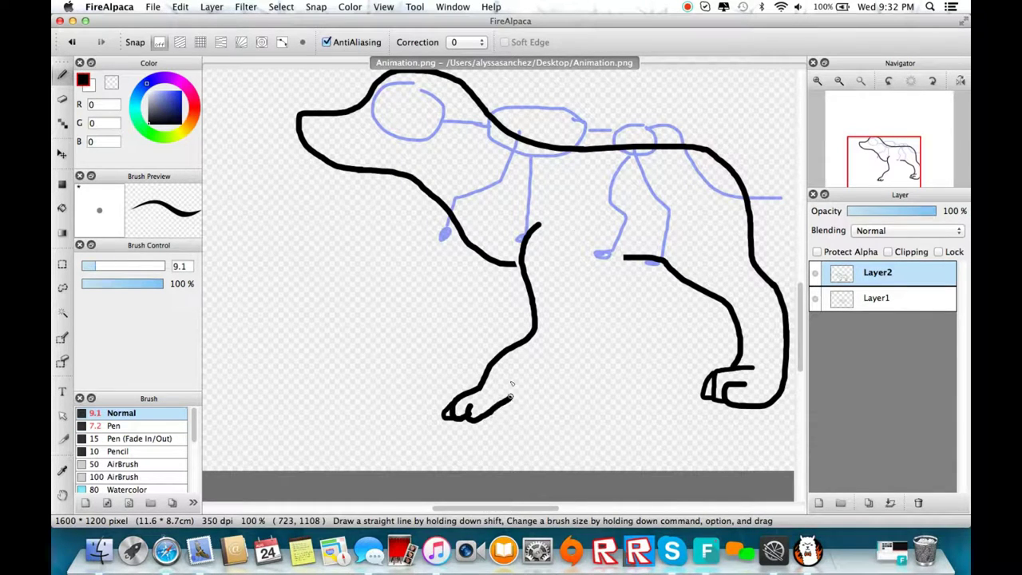
- Draw the front leg's rear edge from belly to paw, trim the bend with the eraser and extend the belly line to the leg
{"action": "left_click_drag", "start_coordinate": [607, 238], "coordinate": [589, 305]}
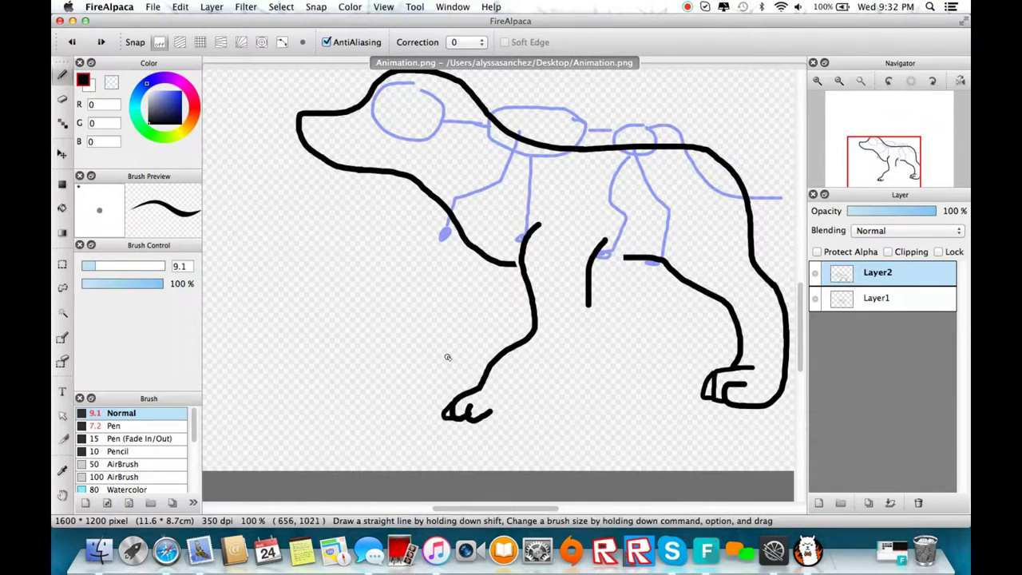
{"action": "key", "text": "e"}
{"action": "left_click_drag", "start_coordinate": [484, 390], "coordinate": [537, 327]}
{"action": "key", "text": "b"}
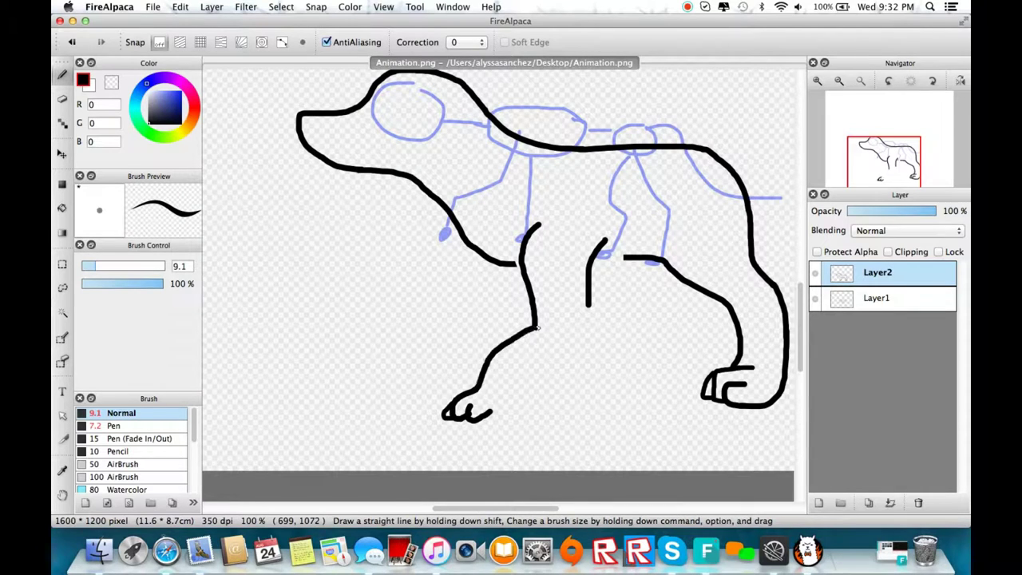
{"action": "left_click_drag", "start_coordinate": [492, 414], "coordinate": [592, 295]}
{"action": "left_click_drag", "start_coordinate": [624, 257], "coordinate": [612, 258]}
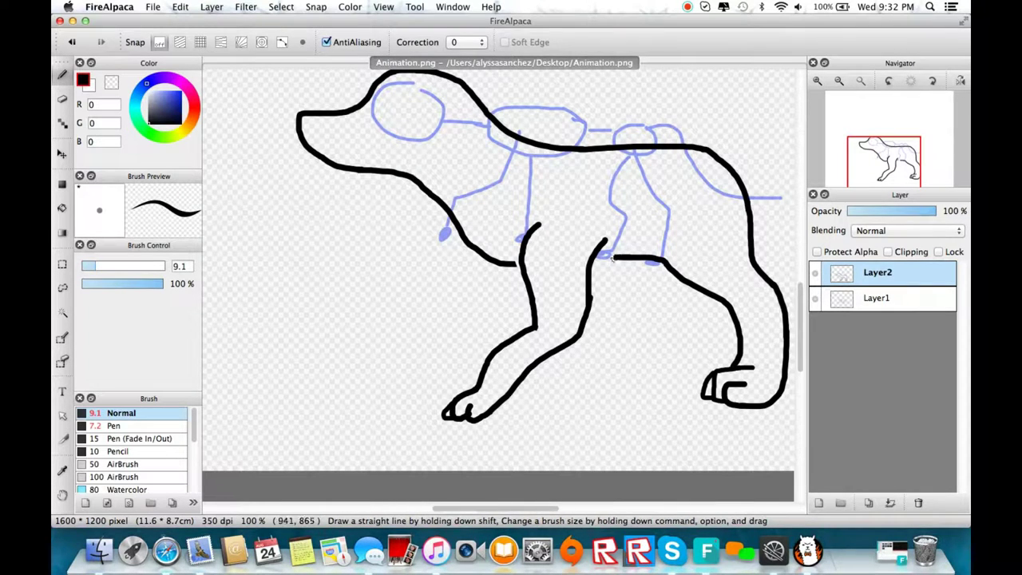
- Undo all strokes of the forward-bending front leg
{"action": "left_click", "coordinate": [70, 44]}
{"action": "left_click", "coordinate": [71, 44]}
{"action": "left_click", "coordinate": [71, 44]}
{"action": "left_click", "coordinate": [70, 44]}
{"action": "left_click", "coordinate": [71, 44]}
- Draw a straighter near front leg with a toed paw and a rear edge rising to the belly, undoing unwanted lower-leg shapes
{"action": "mouse_move", "coordinate": [542, 230]}
{"action": "left_mouse_down"}
{"action": "mouse_move", "coordinate": [544, 287]}
{"action": "mouse_move", "coordinate": [509, 380]}
{"action": "left_mouse_up"}
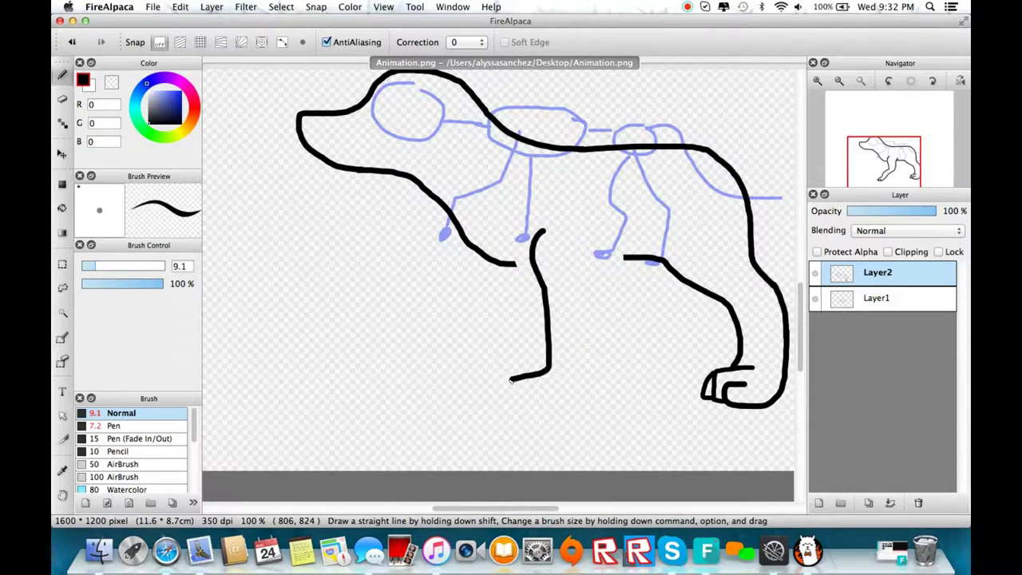
{"action": "left_click", "coordinate": [71, 43]}
{"action": "left_click_drag", "start_coordinate": [534, 273], "coordinate": [559, 383]}
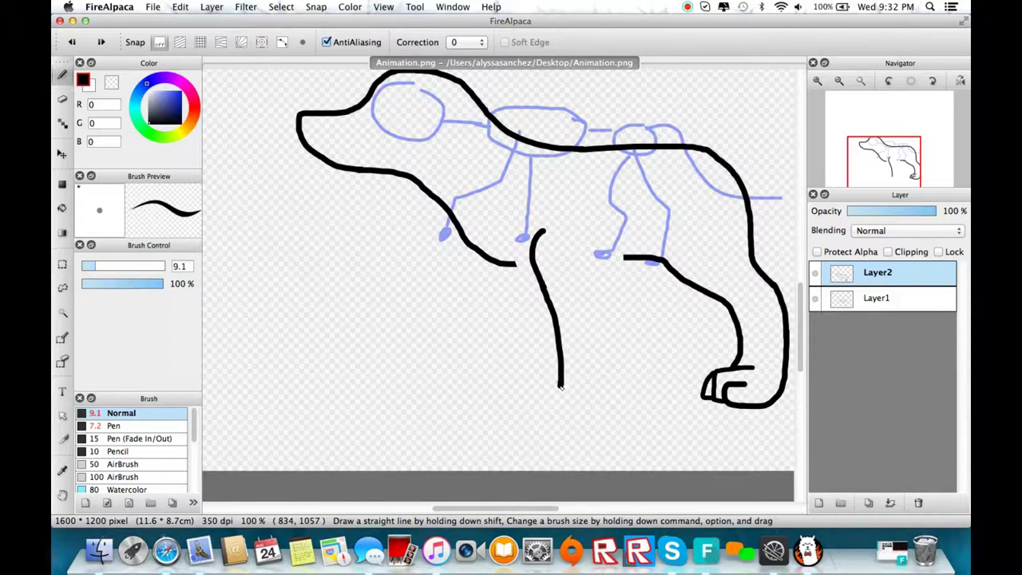
{"action": "left_click", "coordinate": [74, 44]}
{"action": "left_click_drag", "start_coordinate": [544, 285], "coordinate": [533, 360]}
{"action": "left_click", "coordinate": [72, 44]}
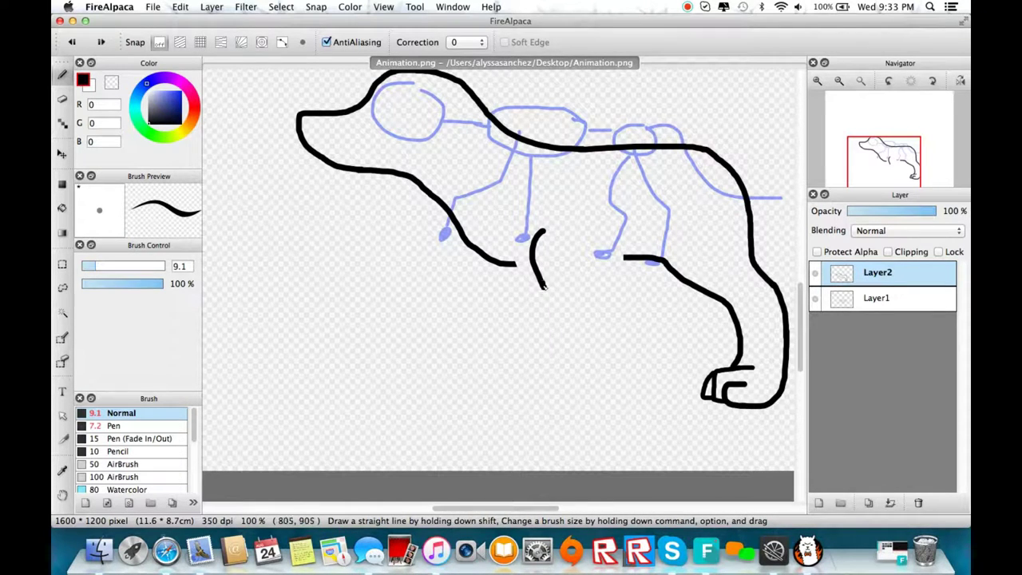
{"action": "mouse_move", "coordinate": [544, 285]}
{"action": "left_mouse_down"}
{"action": "mouse_move", "coordinate": [517, 387]}
{"action": "mouse_move", "coordinate": [551, 403]}
{"action": "mouse_move", "coordinate": [591, 319]}
{"action": "mouse_move", "coordinate": [604, 243]}
{"action": "left_mouse_up"}
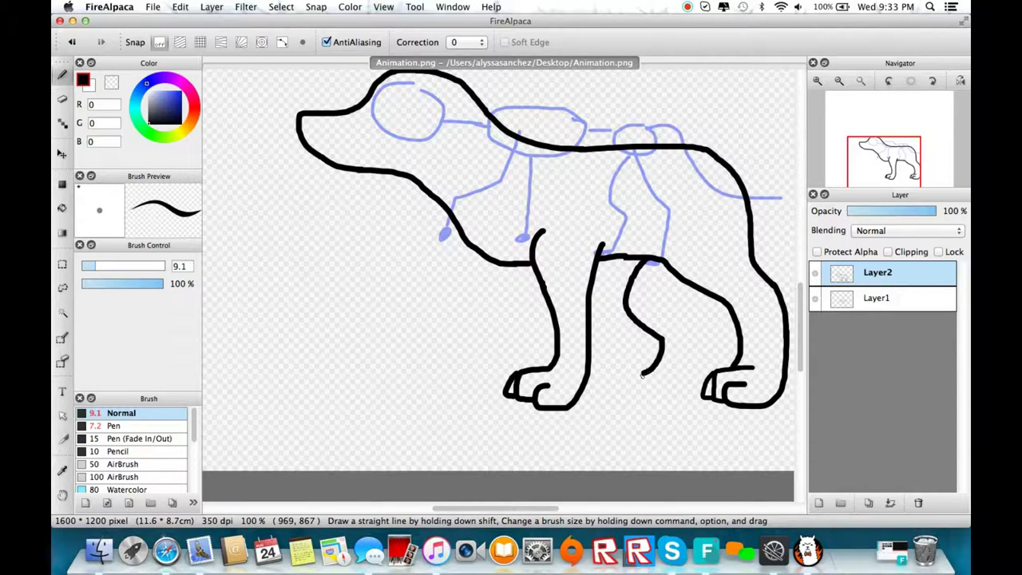
- Draw the far hind leg and the far front leg with toed paws, joining both to the body outline
{"action": "mouse_move", "coordinate": [633, 405]}
{"action": "left_mouse_down"}
{"action": "mouse_move", "coordinate": [675, 405]}
{"action": "mouse_move", "coordinate": [715, 339]}
{"action": "mouse_move", "coordinate": [684, 284]}
{"action": "left_mouse_up"}
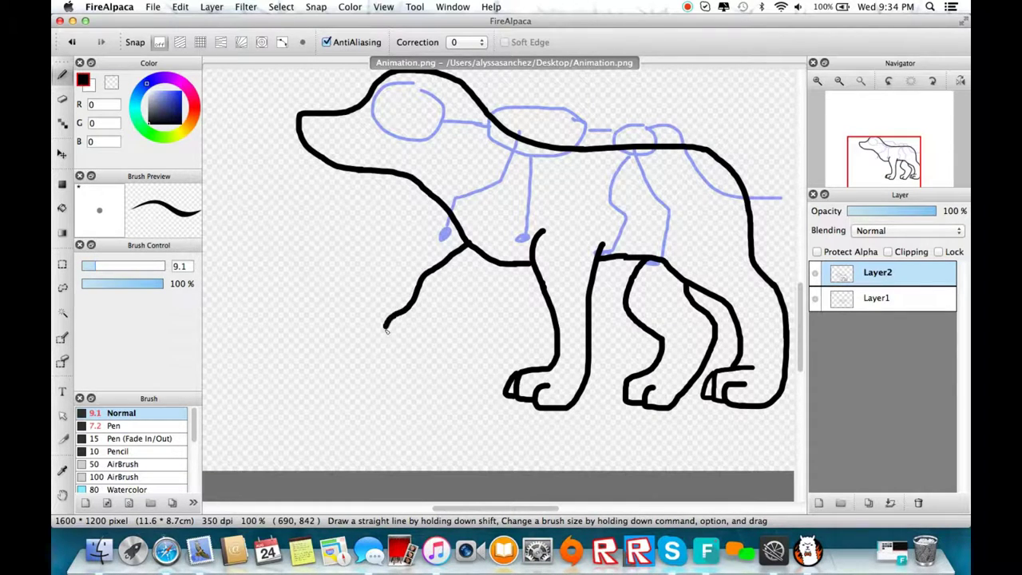
{"action": "mouse_move", "coordinate": [408, 330]}
{"action": "left_mouse_down"}
{"action": "mouse_move", "coordinate": [493, 261]}
{"action": "mouse_move", "coordinate": [442, 367]}
{"action": "mouse_move", "coordinate": [524, 266]}
{"action": "left_mouse_up"}
{"action": "left_click", "coordinate": [72, 41]}
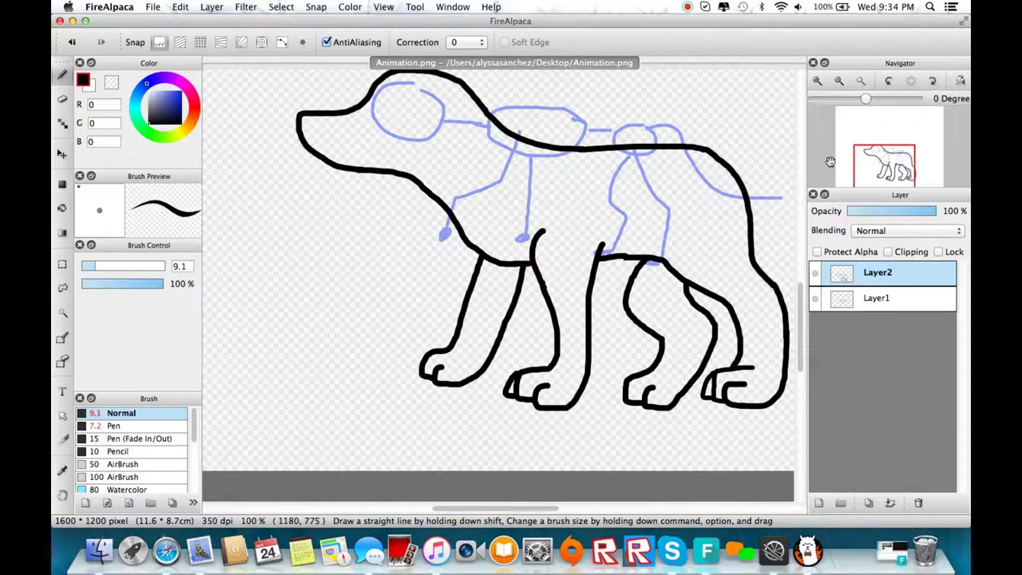
- Draw a drooping bushy tail with a jagged outer edge from the rump down to the near hind leg
{"action": "left_click_drag", "start_coordinate": [877, 165], "coordinate": [900, 158]}
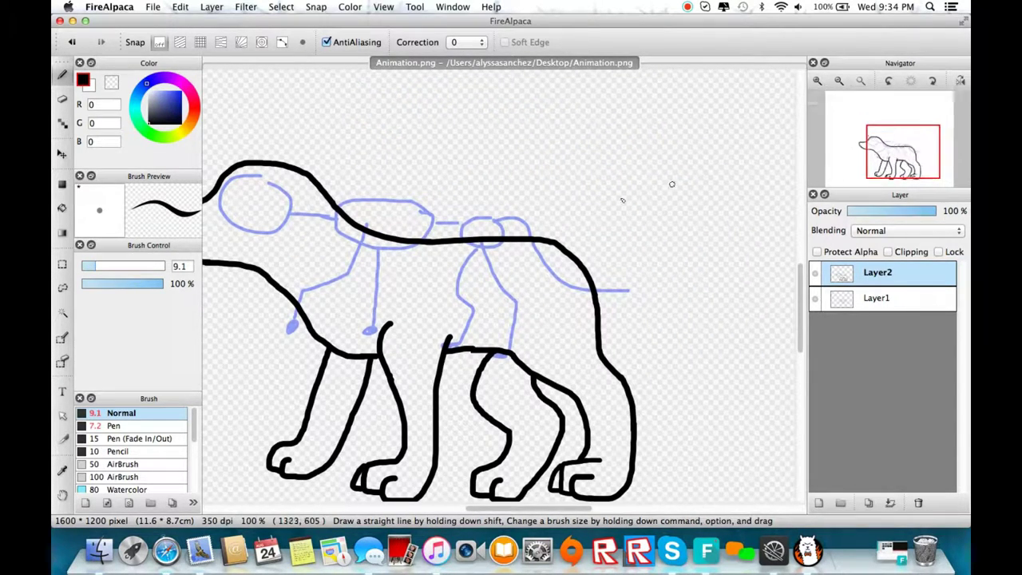
{"action": "left_click_drag", "start_coordinate": [583, 237], "coordinate": [673, 377]}
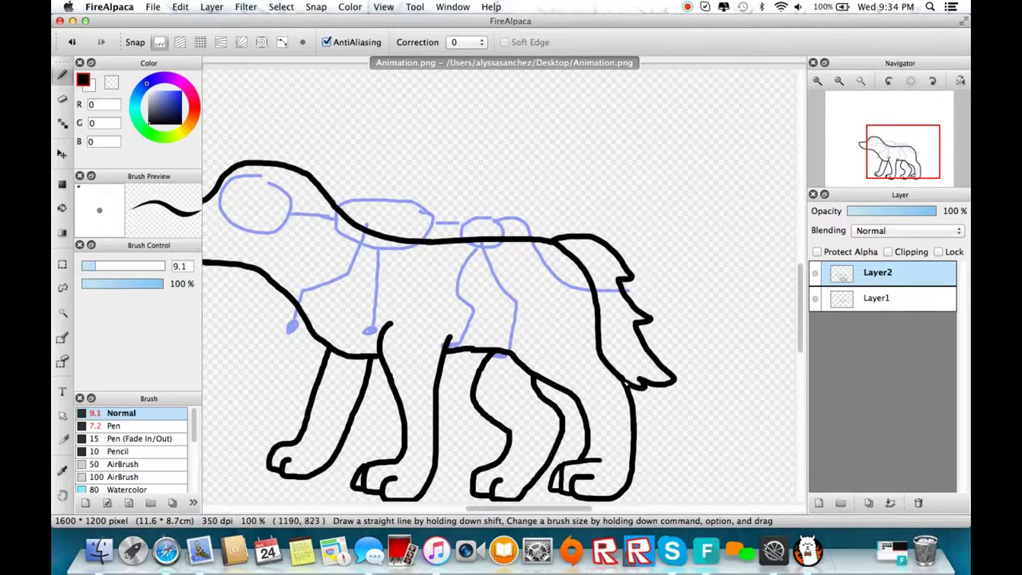
- Draw a floppy ear with jagged edges and a black nose tip on the head using the Pen brush at size 6.1
{"action": "left_click_drag", "start_coordinate": [898, 160], "coordinate": [881, 148]}
{"action": "left_click", "coordinate": [140, 427]}
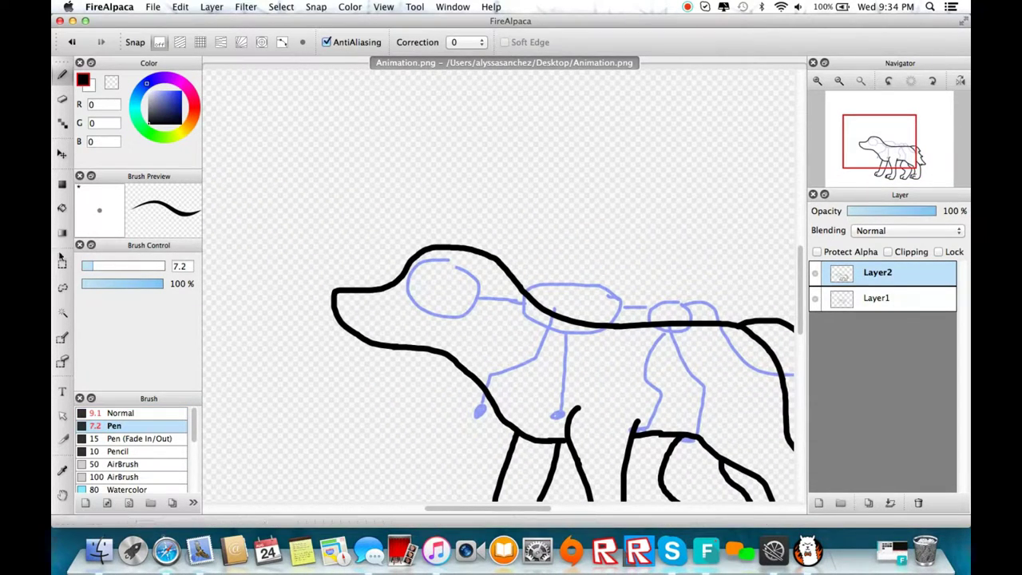
{"action": "left_click", "coordinate": [91, 265]}
{"action": "scroll", "coordinate": [382, 364], "scroll_direction": "up", "scroll_amount": 2}
{"action": "left_click_drag", "start_coordinate": [504, 160], "coordinate": [546, 208]}
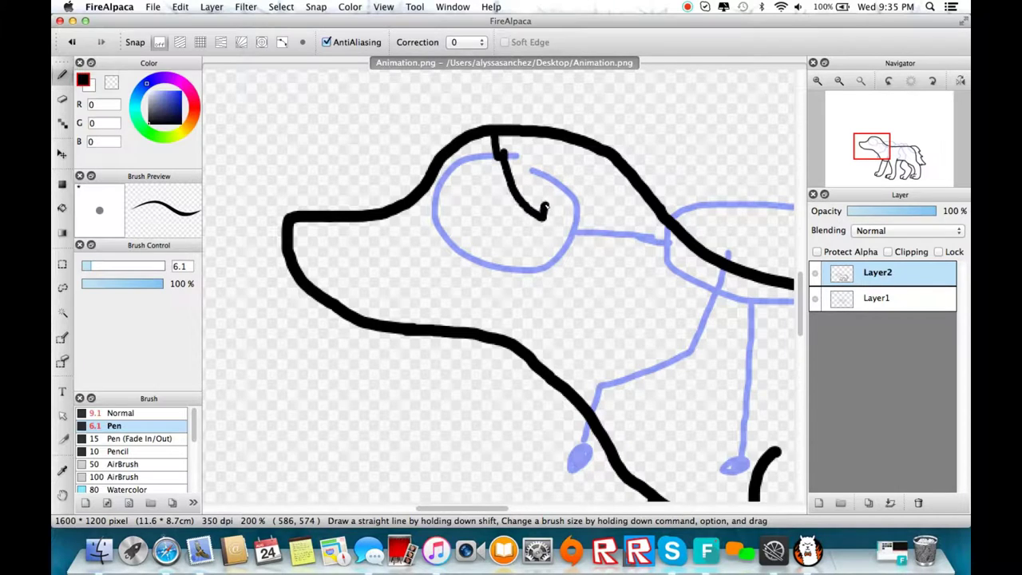
{"action": "key", "text": "super+z"}
{"action": "key", "text": "super+z"}
{"action": "mouse_move", "coordinate": [486, 136]}
{"action": "left_mouse_down"}
{"action": "mouse_move", "coordinate": [489, 163]}
{"action": "mouse_move", "coordinate": [559, 231]}
{"action": "mouse_move", "coordinate": [580, 150]}
{"action": "left_mouse_up"}
{"action": "key", "text": "super+z"}
{"action": "left_click_drag", "start_coordinate": [569, 225], "coordinate": [591, 183]}
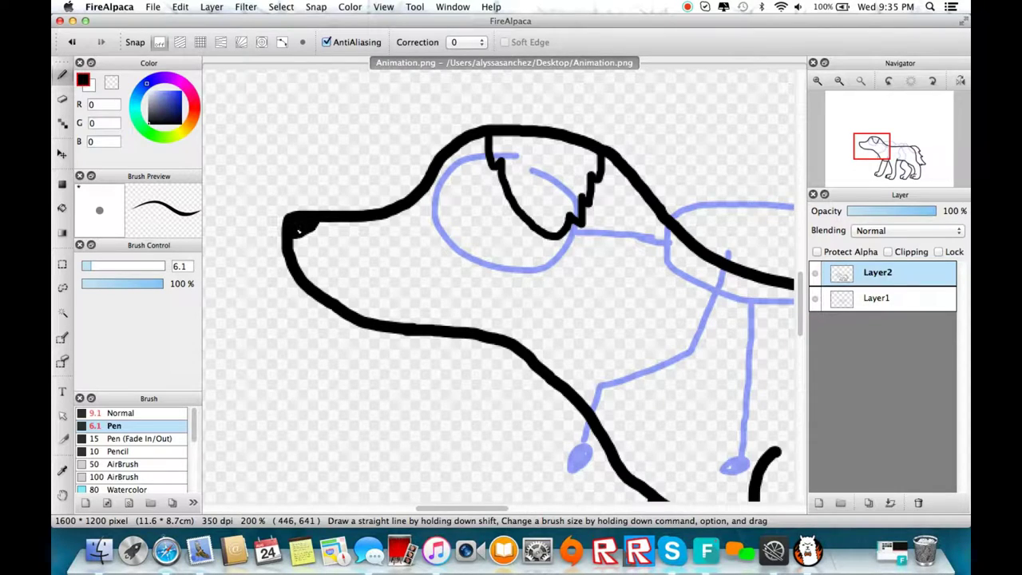
- Draw a pointed eye with a curved iris using the Pen brush at size 2.5 and bucket-fill its front part black
{"action": "scroll", "coordinate": [478, 213], "scroll_direction": "up", "scroll_amount": 3}
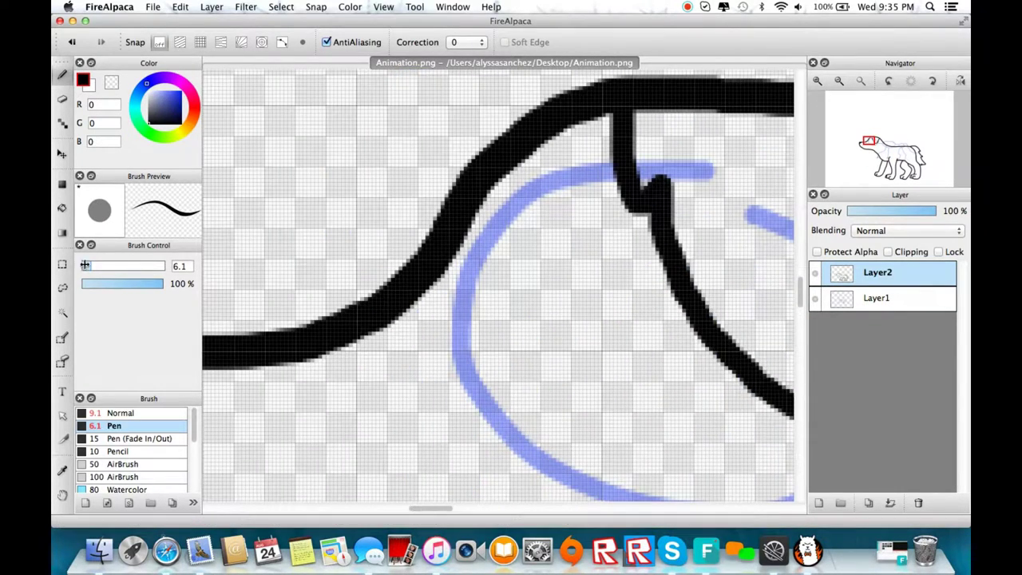
{"action": "left_click_drag", "start_coordinate": [84, 265], "coordinate": [82, 265]}
{"action": "mouse_move", "coordinate": [487, 260]}
{"action": "left_mouse_down"}
{"action": "mouse_move", "coordinate": [587, 249]}
{"action": "mouse_move", "coordinate": [490, 264]}
{"action": "mouse_move", "coordinate": [593, 258]}
{"action": "mouse_move", "coordinate": [547, 290]}
{"action": "left_mouse_up"}
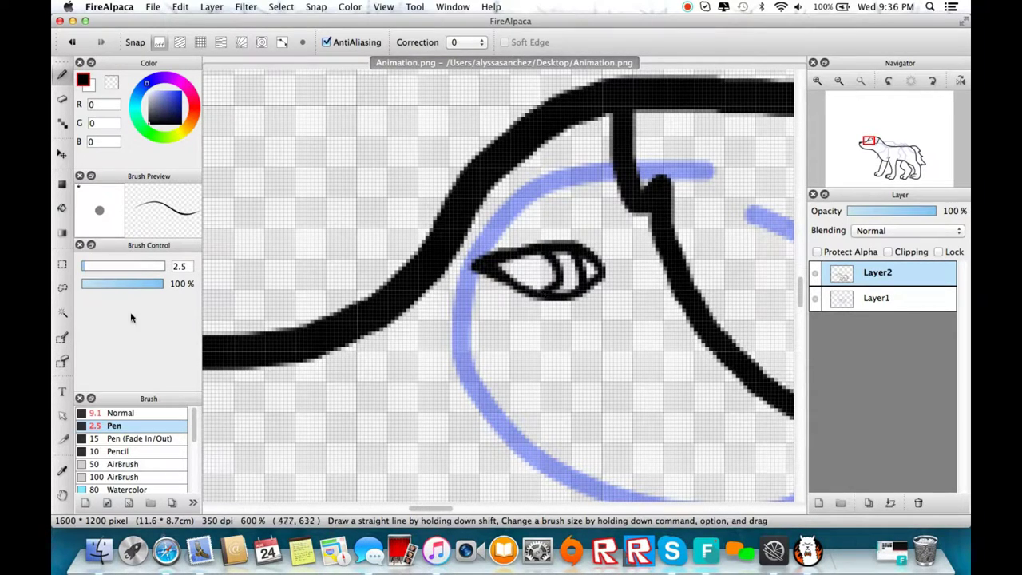
{"action": "left_click", "coordinate": [62, 208]}
{"action": "left_click", "coordinate": [540, 276]}
{"action": "left_click", "coordinate": [62, 75]}
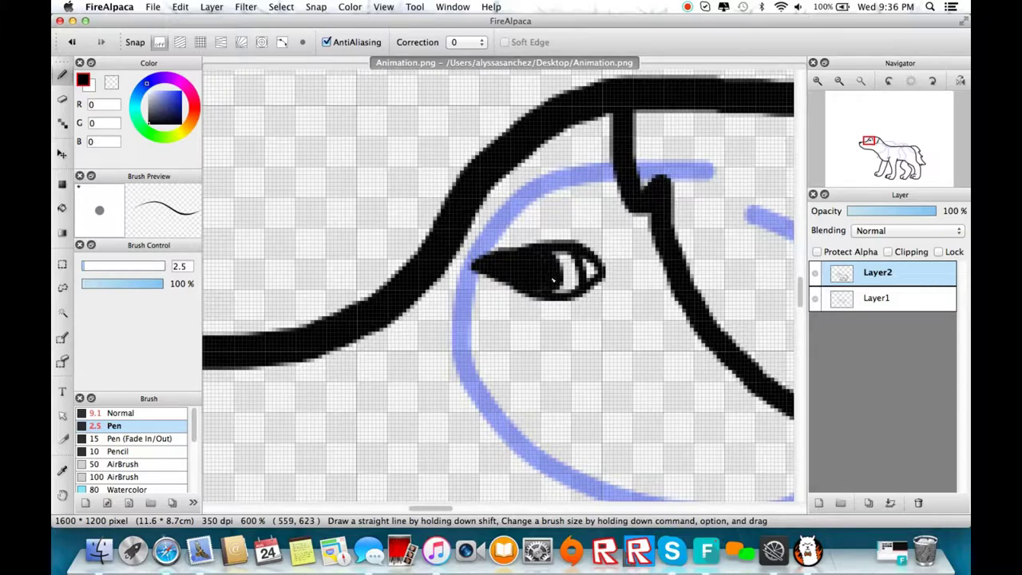
- Erase the whole blue skeleton sketch on Layer1 with a large eraser, then return to the brush
{"action": "scroll", "coordinate": [553, 279], "scroll_direction": "down", "scroll_amount": 4}
{"action": "left_click_drag", "start_coordinate": [873, 151], "coordinate": [892, 172]}
{"action": "scroll", "coordinate": [619, 279], "scroll_direction": "down", "scroll_amount": 2}
{"action": "scroll", "coordinate": [625, 162], "scroll_direction": "up", "scroll_amount": 1}
{"action": "left_click", "coordinate": [846, 298]}
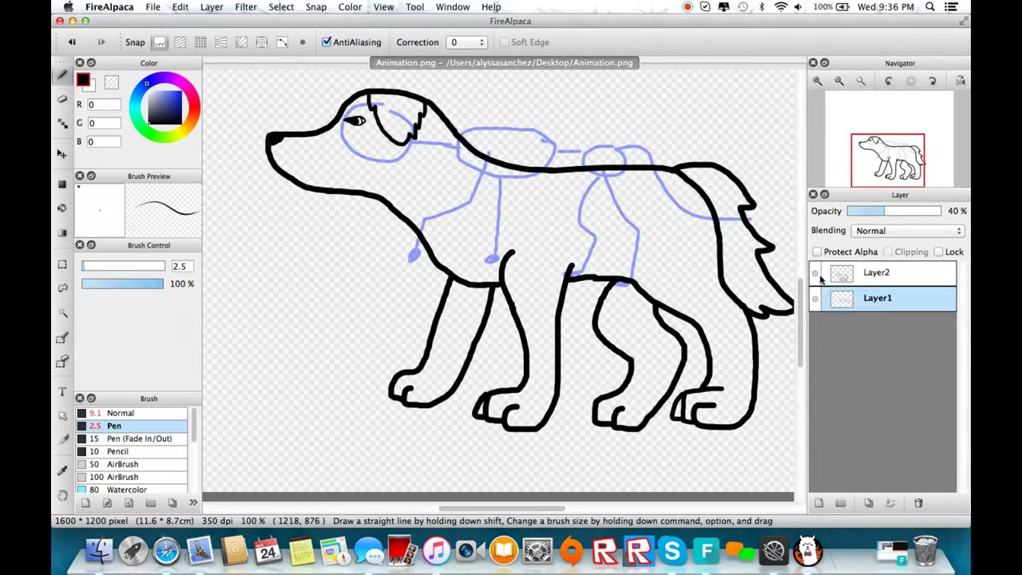
{"action": "left_click", "coordinate": [62, 99]}
{"action": "left_click_drag", "start_coordinate": [156, 267], "coordinate": [166, 266]}
{"action": "left_click_drag", "start_coordinate": [415, 208], "coordinate": [606, 207]}
{"action": "left_click", "coordinate": [89, 268]}
{"action": "left_click", "coordinate": [62, 75]}
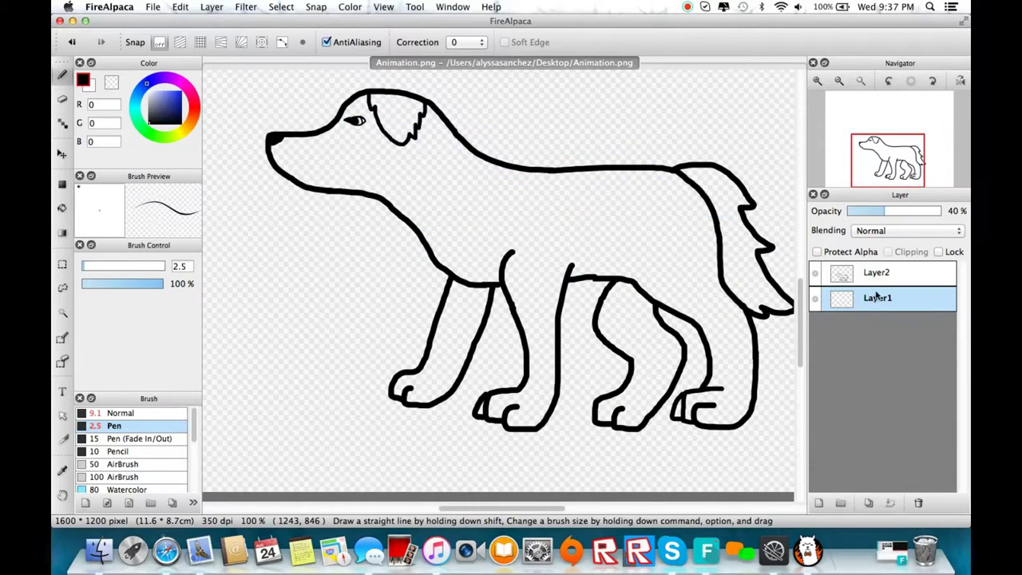
- Browse the brushes, test the Watercolor brush beside the dog, undo the stroke and set the brush size to 14.6
{"action": "scroll", "coordinate": [347, 267], "scroll_direction": "up", "scroll_amount": 1}
{"action": "left_click_drag", "start_coordinate": [902, 152], "coordinate": [878, 150]}
{"action": "scroll", "coordinate": [648, 251], "scroll_direction": "down", "scroll_amount": 1}
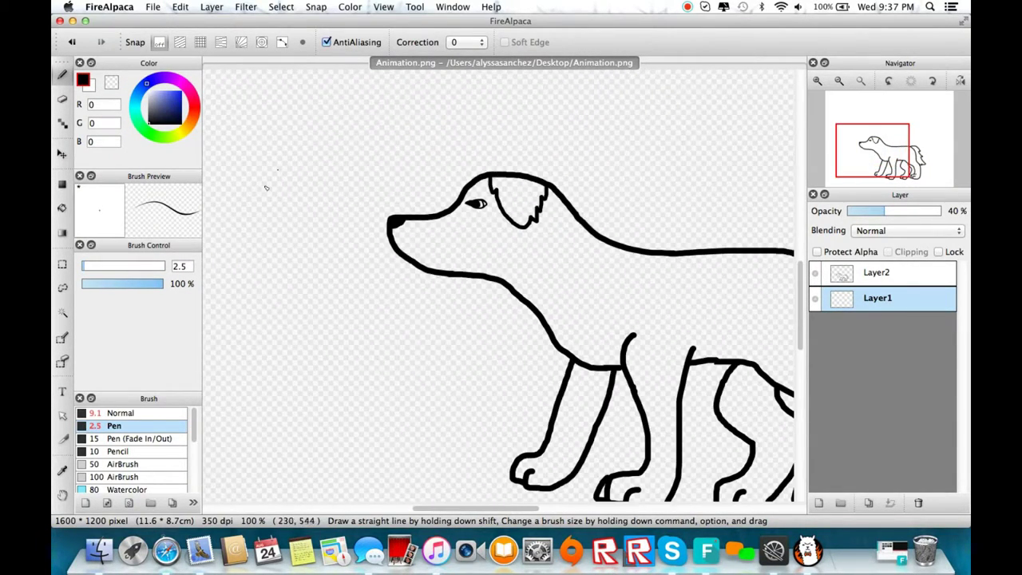
{"action": "left_click", "coordinate": [121, 413]}
{"action": "left_click", "coordinate": [147, 477]}
{"action": "scroll", "coordinate": [160, 447], "scroll_direction": "down", "scroll_amount": 5}
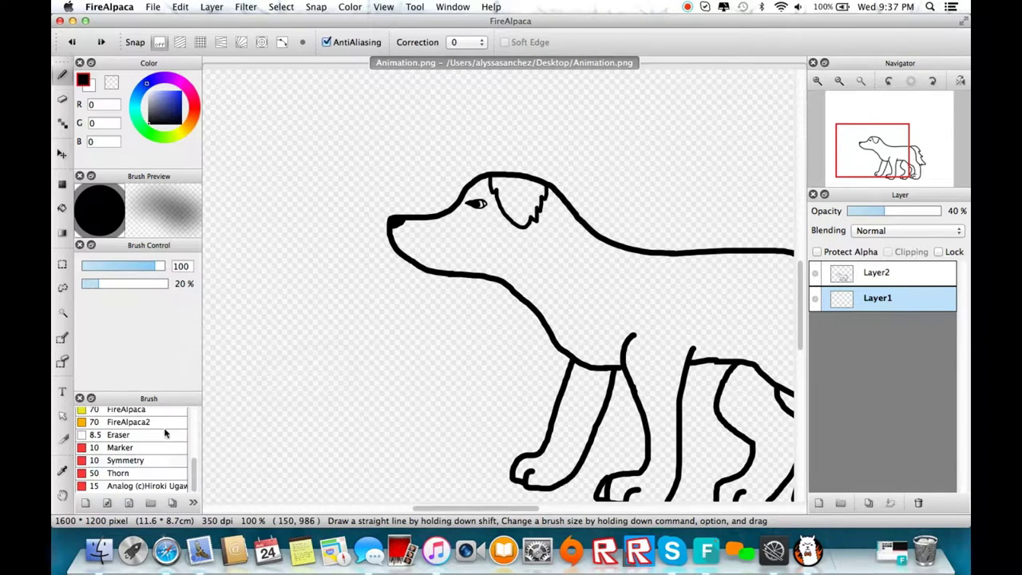
{"action": "left_click", "coordinate": [150, 483]}
{"action": "scroll", "coordinate": [136, 449], "scroll_direction": "up", "scroll_amount": 5}
{"action": "left_click", "coordinate": [127, 488]}
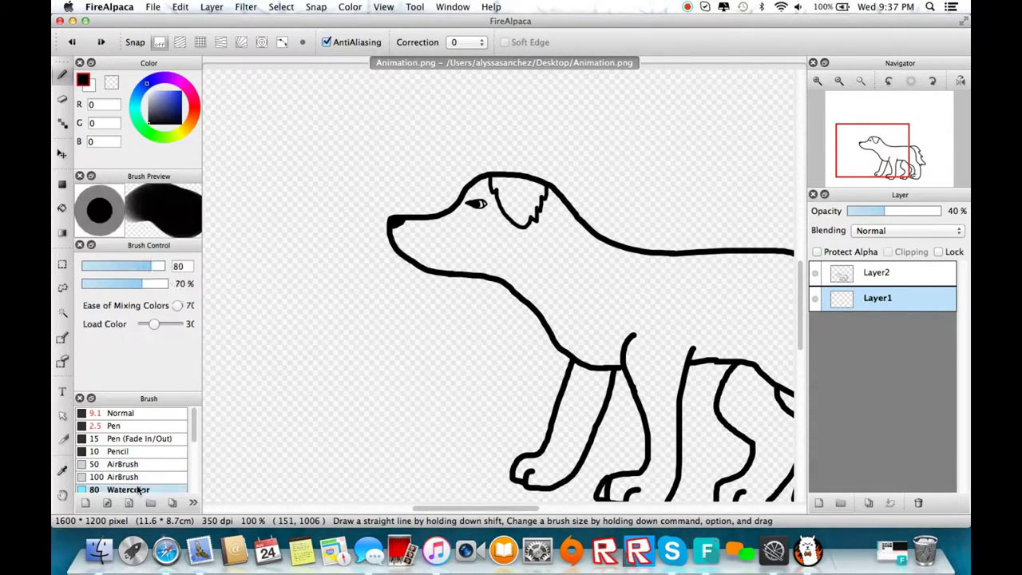
{"action": "left_click_drag", "start_coordinate": [321, 333], "coordinate": [303, 324]}
{"action": "left_click", "coordinate": [71, 42]}
{"action": "left_click", "coordinate": [104, 266]}
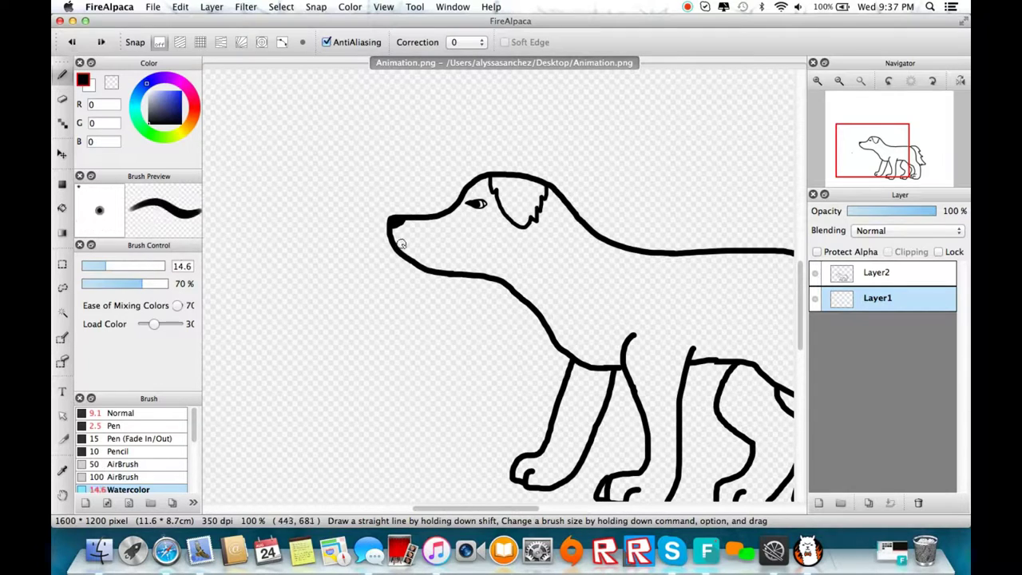
- Test the FireAlpaca2 pattern brush on the empty canvas in front of the dog and undo the stroke
{"action": "left_click_drag", "start_coordinate": [193, 429], "coordinate": [194, 477]}
{"action": "left_click", "coordinate": [147, 429]}
{"action": "left_click_drag", "start_coordinate": [287, 359], "coordinate": [259, 319]}
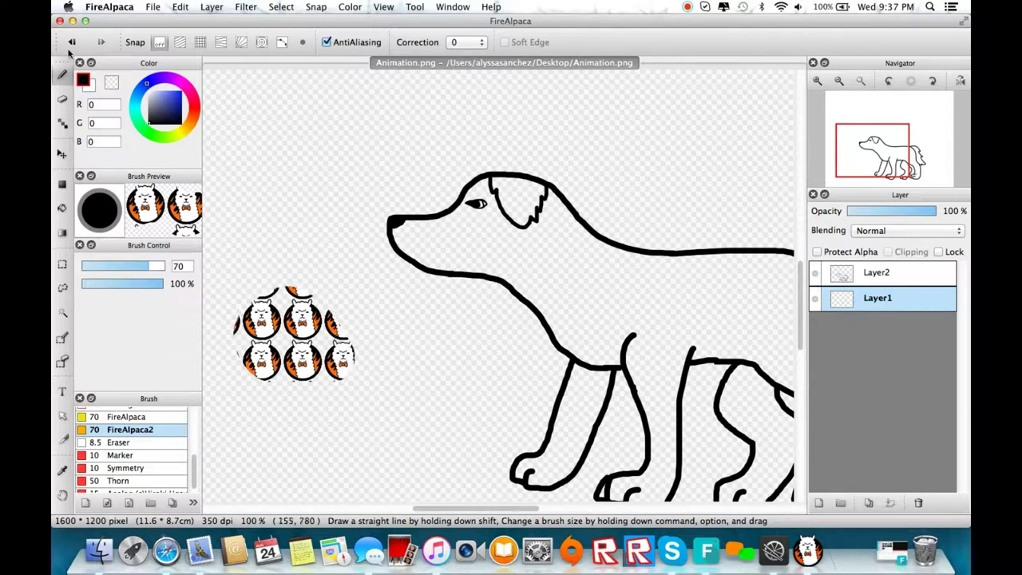
{"action": "left_click", "coordinate": [72, 42]}
- Choose the Marker brush, undo a test stroke and set the brush size to 16.8
{"action": "left_click", "coordinate": [155, 457]}
{"action": "left_click_drag", "start_coordinate": [354, 345], "coordinate": [402, 345]}
{"action": "left_click", "coordinate": [73, 41]}
{"action": "left_click_drag", "start_coordinate": [194, 458], "coordinate": [194, 458]}
{"action": "left_click", "coordinate": [110, 265]}
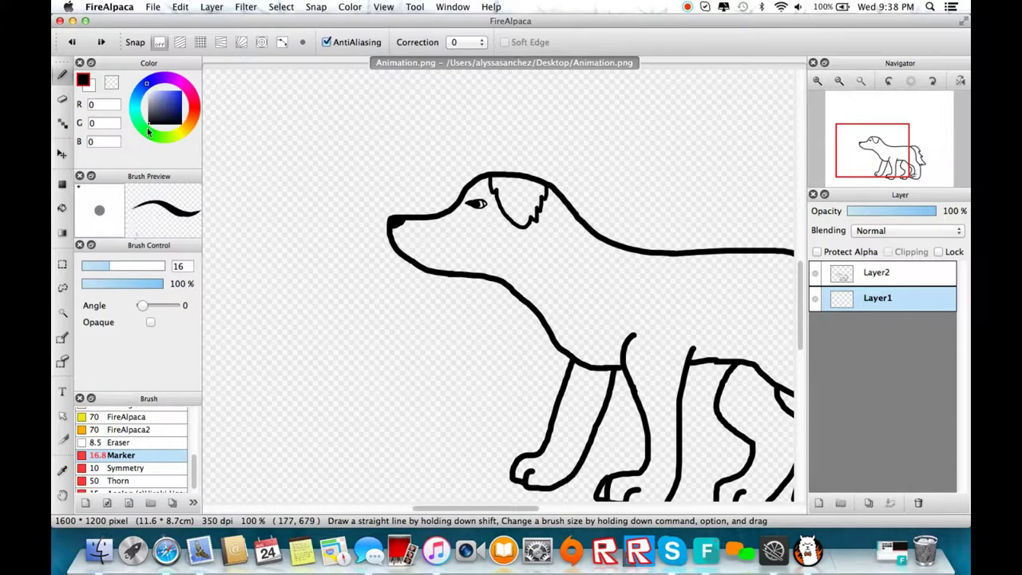
- Paint the dog's muzzle white (RGB 255, 255, 255) on Layer1 with the Marker brush at size 10.2
{"action": "left_click_drag", "start_coordinate": [148, 130], "coordinate": [148, 90]}
{"action": "scroll", "coordinate": [351, 279], "scroll_direction": "up", "scroll_amount": 5}
{"action": "left_click_drag", "start_coordinate": [727, 188], "coordinate": [313, 463]}
{"action": "scroll", "coordinate": [567, 210], "scroll_direction": "down", "scroll_amount": 2}
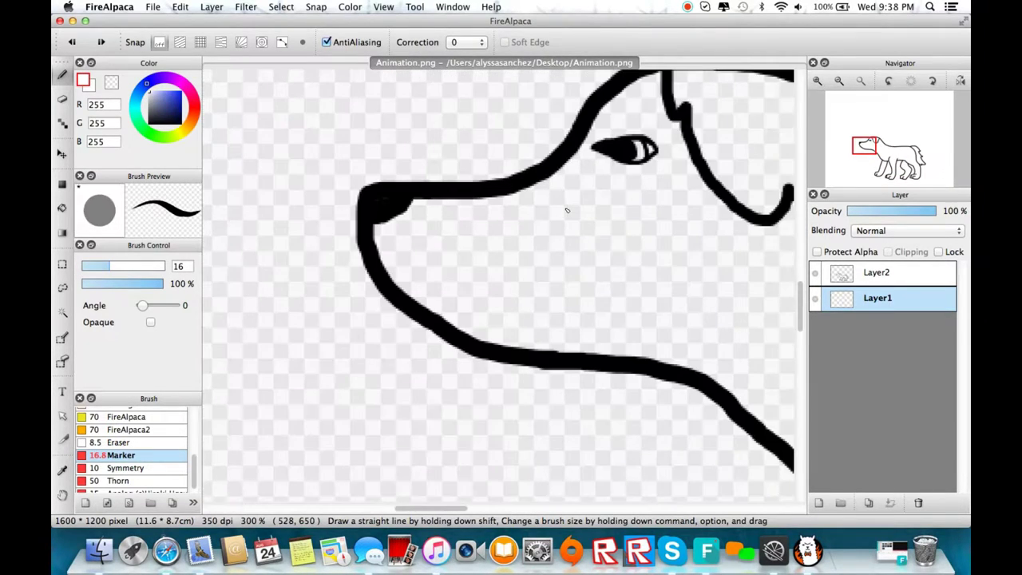
{"action": "left_click", "coordinate": [98, 267]}
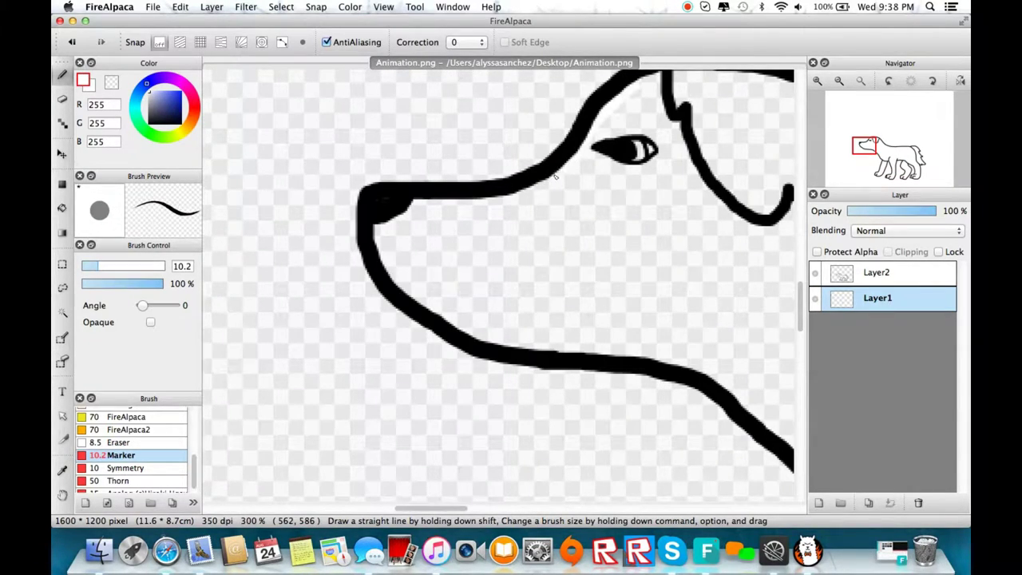
{"action": "mouse_move", "coordinate": [544, 207]}
{"action": "left_mouse_down"}
{"action": "mouse_move", "coordinate": [548, 279]}
{"action": "mouse_move", "coordinate": [568, 331]}
{"action": "mouse_move", "coordinate": [463, 323]}
{"action": "mouse_move", "coordinate": [431, 203]}
{"action": "mouse_move", "coordinate": [535, 295]}
{"action": "mouse_move", "coordinate": [507, 264]}
{"action": "left_mouse_up"}
- Create Layer3 beneath Layer1, fill the background around the dog with blue (RGB 0, 29, 255) and reselect Layer1
{"action": "key", "text": "super+shift+n"}
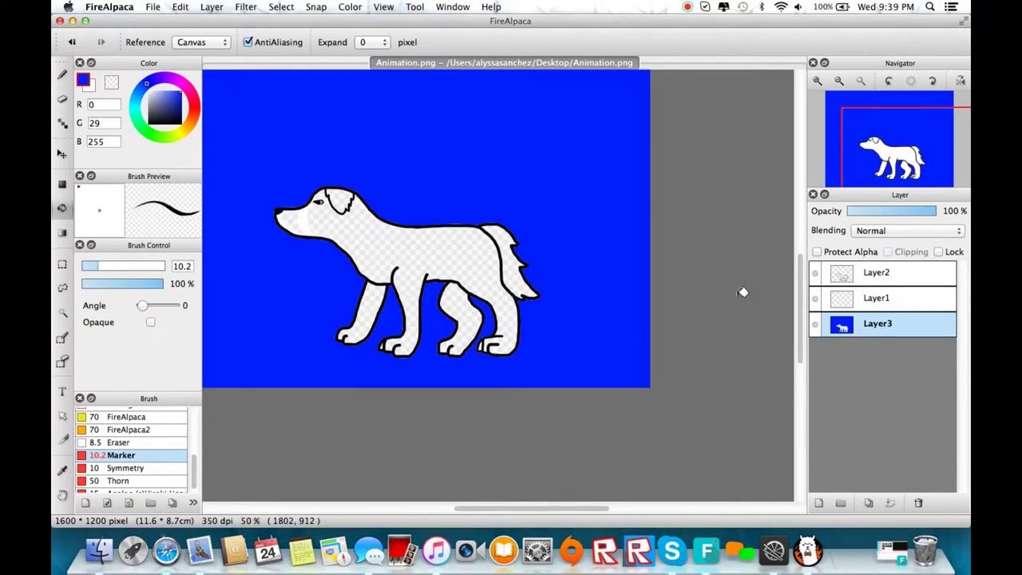
{"action": "scroll", "coordinate": [742, 290], "scroll_direction": "up", "scroll_amount": 3}
{"action": "left_click", "coordinate": [875, 298]}
{"action": "scroll", "coordinate": [559, 319], "scroll_direction": "down", "scroll_amount": 3}
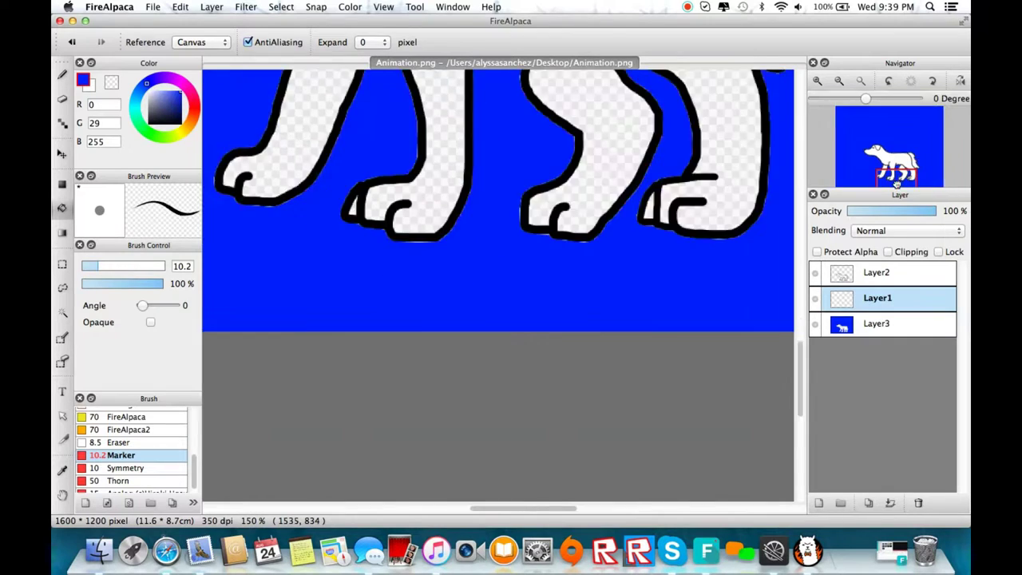
- Return to the Marker brush with white (RGB 255, 255, 255) at the dog's muzzle on Layer1
{"action": "scroll", "coordinate": [479, 239], "scroll_direction": "up", "scroll_amount": 5}
{"action": "scroll", "coordinate": [246, 195], "scroll_direction": "up", "scroll_amount": 2}
{"action": "mouse_move", "coordinate": [246, 195]}
{"action": "left_mouse_down"}
{"action": "mouse_move", "coordinate": [382, 195]}
{"action": "mouse_move", "coordinate": [392, 266]}
{"action": "left_mouse_up"}
{"action": "left_click", "coordinate": [392, 267]}
{"action": "key", "text": "b"}
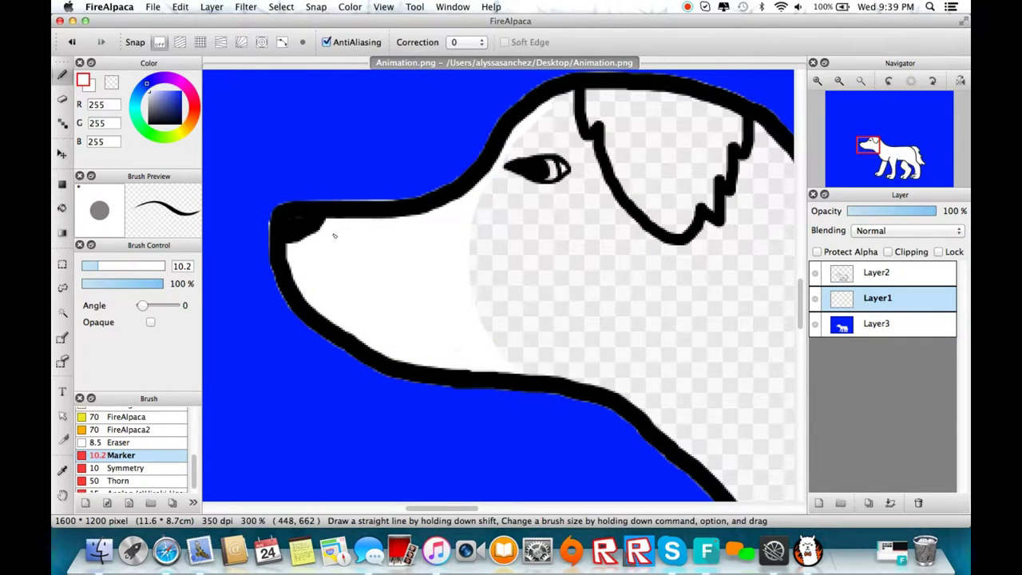
- Paint the dog's iris brown on Layer1 with the Marker brush and switch the colour back to white (RGB 255, 255, 255)
{"action": "key", "text": "e"}
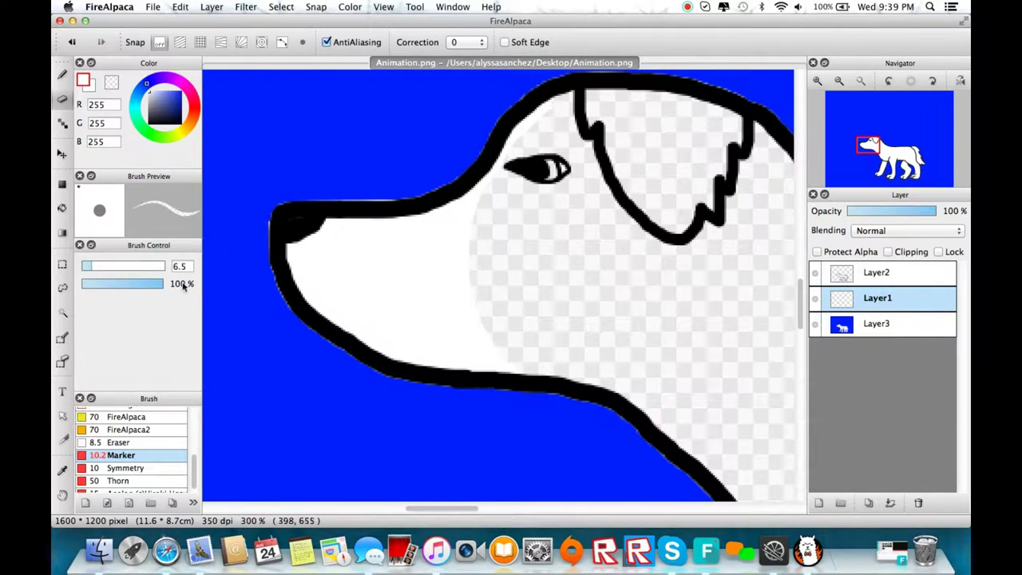
{"action": "left_click", "coordinate": [876, 273]}
{"action": "key", "text": "Down"}
{"action": "key", "text": "b"}
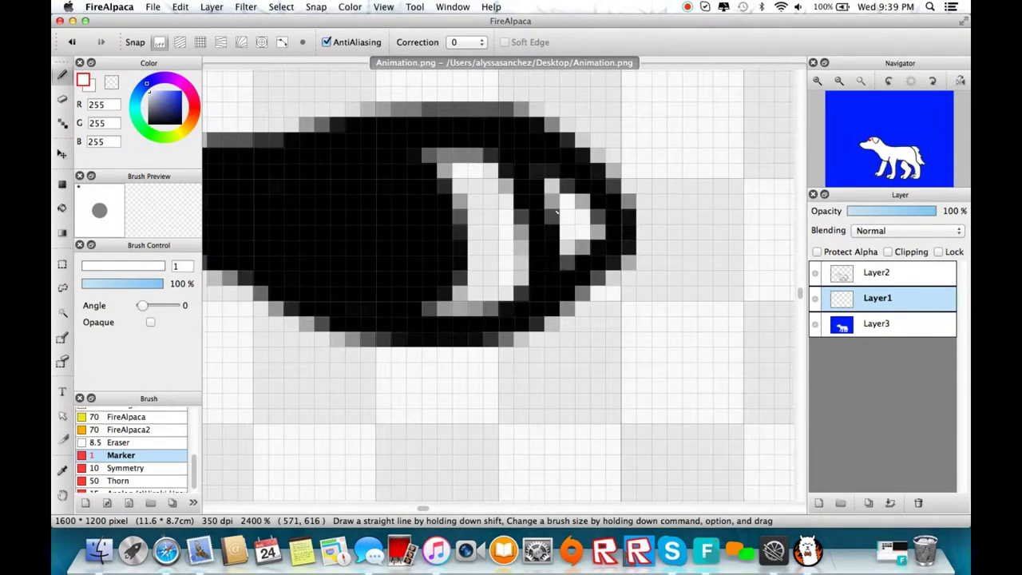
{"action": "left_click_drag", "start_coordinate": [185, 128], "coordinate": [190, 123]}
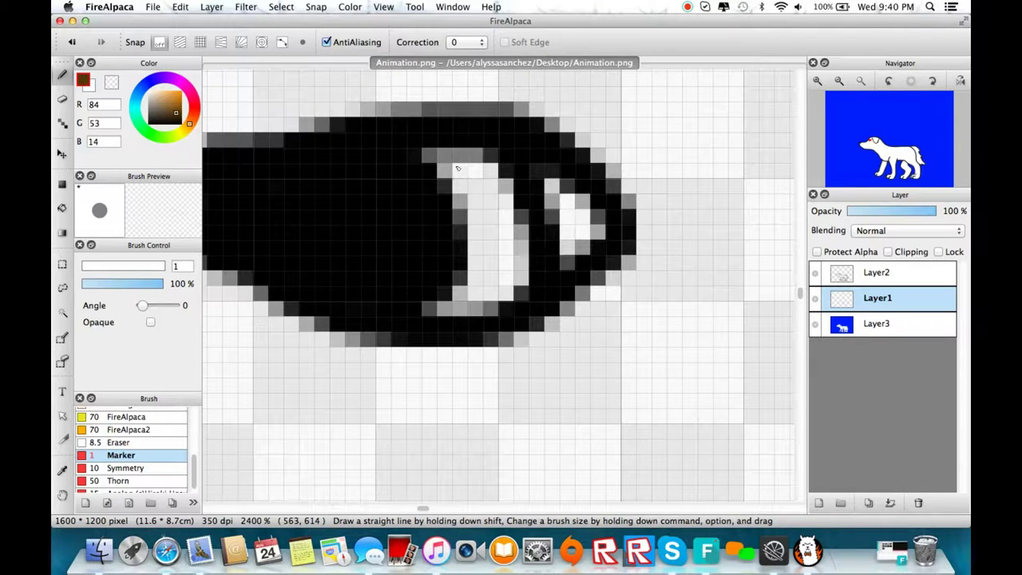
{"action": "left_click", "coordinate": [84, 266]}
{"action": "mouse_move", "coordinate": [479, 279]}
{"action": "left_mouse_down"}
{"action": "mouse_move", "coordinate": [463, 300]}
{"action": "mouse_move", "coordinate": [503, 284]}
{"action": "mouse_move", "coordinate": [481, 297]}
{"action": "mouse_move", "coordinate": [469, 146]}
{"action": "mouse_move", "coordinate": [476, 301]}
{"action": "mouse_move", "coordinate": [471, 194]}
{"action": "left_mouse_up"}
{"action": "left_click", "coordinate": [150, 92]}
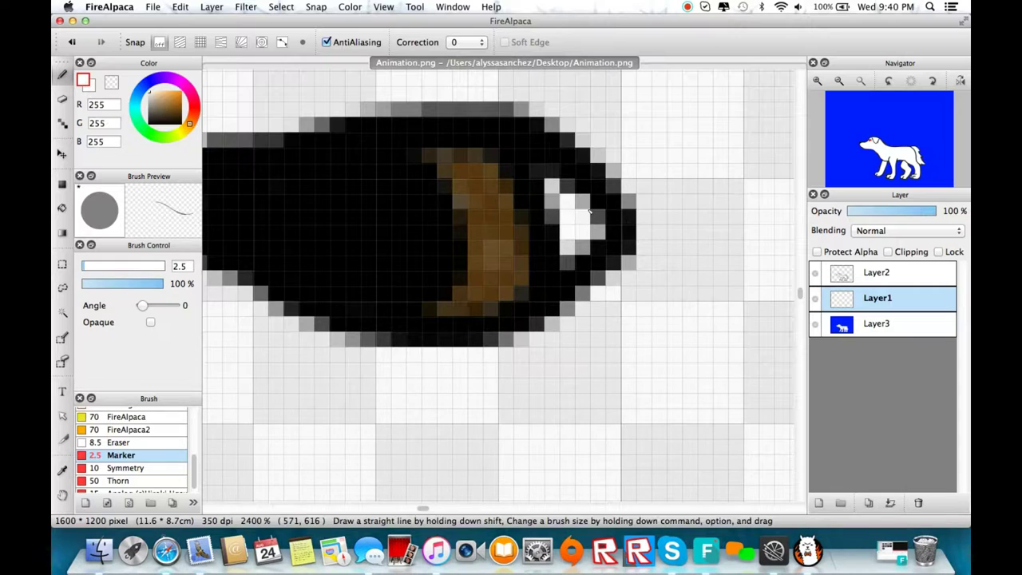
- Lower Layer2's opacity to 83% and reselect Layer1
{"action": "scroll", "coordinate": [650, 357], "scroll_direction": "down", "scroll_amount": 8}
{"action": "scroll", "coordinate": [651, 357], "scroll_direction": "up", "scroll_amount": 2}
{"action": "scroll", "coordinate": [493, 285], "scroll_direction": "down", "scroll_amount": 3}
{"action": "left_click_drag", "start_coordinate": [890, 159], "coordinate": [876, 157]}
{"action": "left_click", "coordinate": [890, 274]}
{"action": "mouse_move", "coordinate": [929, 214]}
{"action": "left_mouse_down"}
{"action": "mouse_move", "coordinate": [910, 212]}
{"action": "mouse_move", "coordinate": [927, 212]}
{"action": "left_mouse_up"}
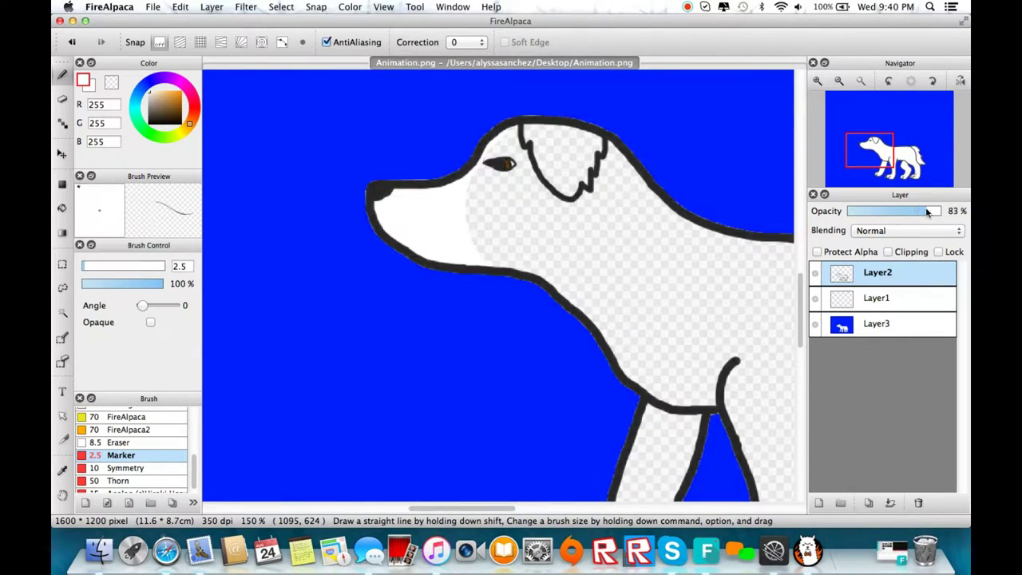
{"action": "left_click", "coordinate": [886, 303]}
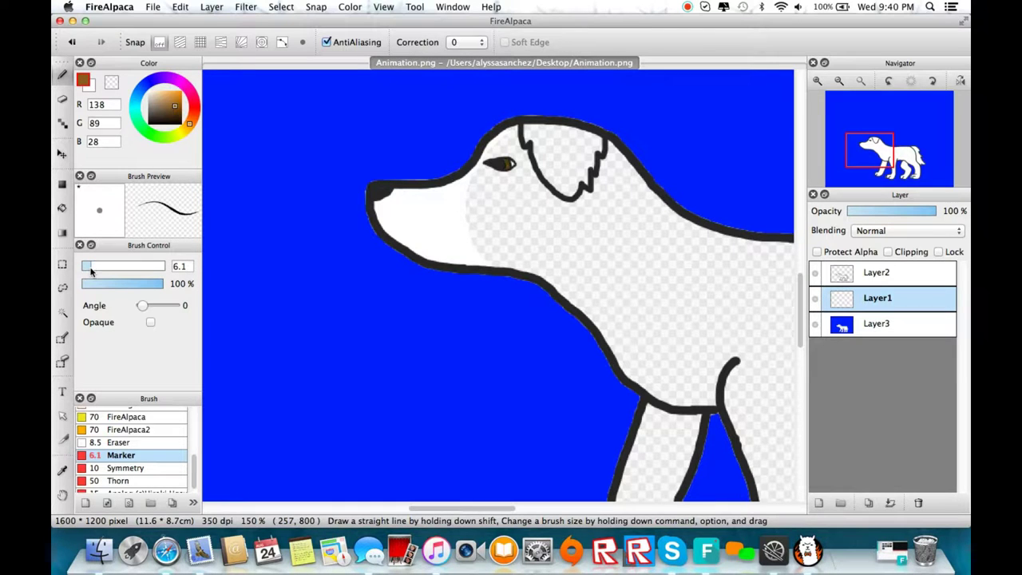
- Create Layer4 beneath Layer1, try brown (RGB 138, 89, 28) Marker strokes at size 6.1 below the eye, and undo them
{"action": "left_click", "coordinate": [818, 503]}
{"action": "scroll", "coordinate": [519, 354], "scroll_direction": "up", "scroll_amount": 4}
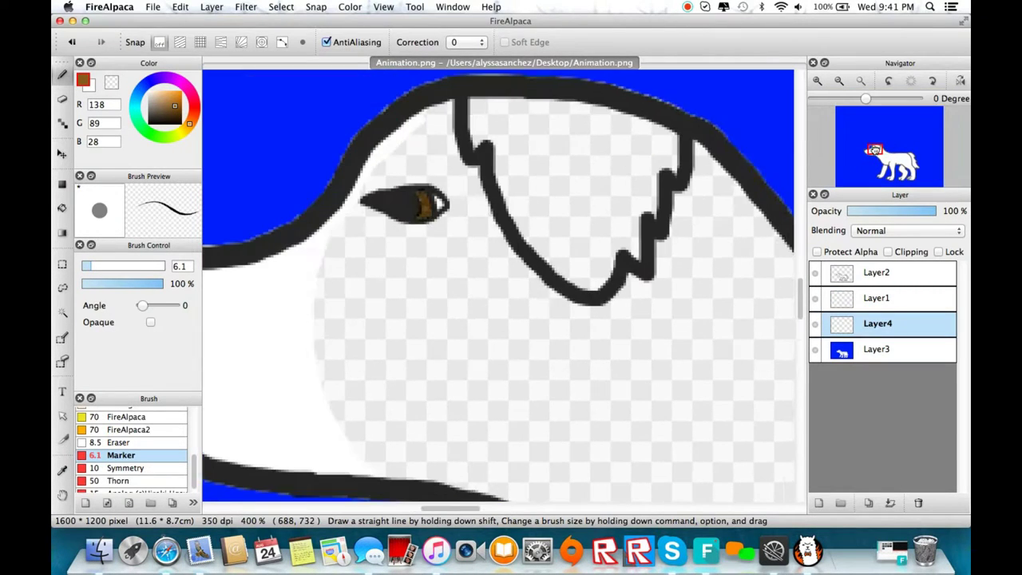
{"action": "scroll", "coordinate": [508, 152], "scroll_direction": "left", "scroll_amount": 1}
{"action": "mouse_move", "coordinate": [354, 246]}
{"action": "left_mouse_down"}
{"action": "mouse_move", "coordinate": [423, 279]}
{"action": "mouse_move", "coordinate": [457, 313]}
{"action": "left_mouse_up"}
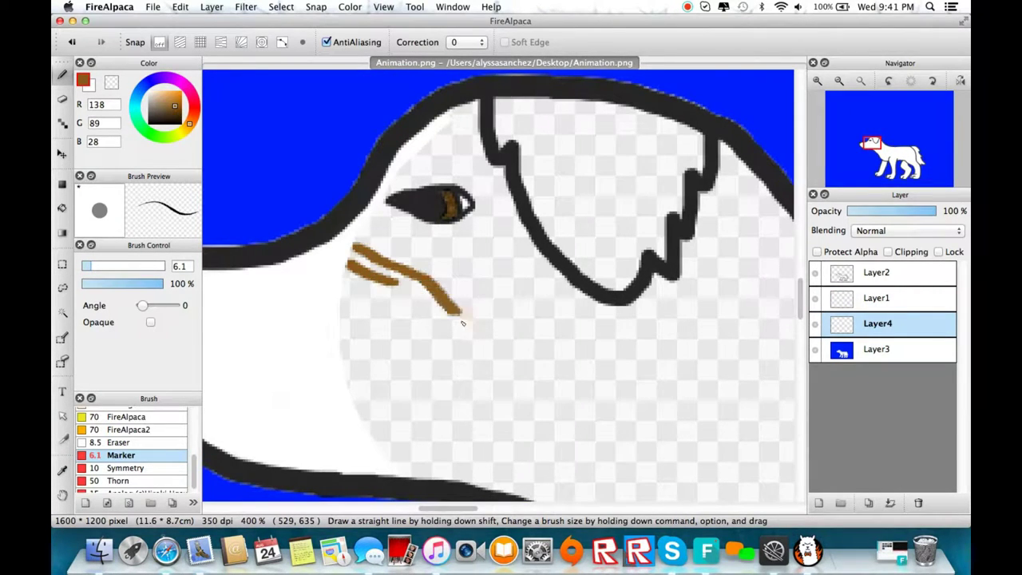
{"action": "scroll", "coordinate": [479, 375], "scroll_direction": "down", "scroll_amount": 5}
{"action": "scroll", "coordinate": [490, 416], "scroll_direction": "up", "scroll_amount": 3}
{"action": "key", "text": "super+z"}
{"action": "key", "text": "super+z"}
- Outline a brown cheek patch from below the eye to the throat on Layer4 and restore Layer2 to full opacity
{"action": "mouse_move", "coordinate": [477, 412]}
{"action": "left_mouse_down"}
{"action": "mouse_move", "coordinate": [457, 301]}
{"action": "mouse_move", "coordinate": [343, 169]}
{"action": "left_mouse_up"}
{"action": "mouse_move", "coordinate": [311, 137]}
{"action": "left_mouse_down"}
{"action": "mouse_move", "coordinate": [408, 238]}
{"action": "mouse_move", "coordinate": [367, 192]}
{"action": "left_mouse_up"}
{"action": "left_click", "coordinate": [878, 273]}
{"action": "left_click_drag", "start_coordinate": [928, 209], "coordinate": [938, 210]}
{"action": "left_click", "coordinate": [867, 320]}
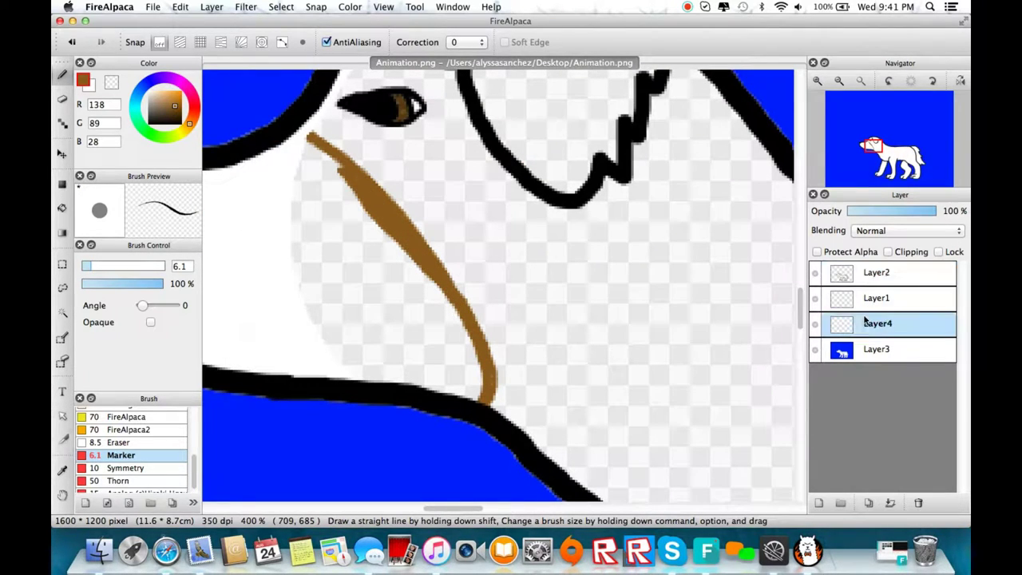
{"action": "mouse_move", "coordinate": [309, 136]}
{"action": "left_mouse_down"}
{"action": "mouse_move", "coordinate": [302, 302]}
{"action": "mouse_move", "coordinate": [333, 355]}
{"action": "mouse_move", "coordinate": [387, 323]}
{"action": "mouse_move", "coordinate": [369, 353]}
{"action": "mouse_move", "coordinate": [372, 383]}
{"action": "left_mouse_up"}
{"action": "scroll", "coordinate": [196, 456], "scroll_direction": "up", "scroll_amount": 3}
- Fill the brown cheek patch and extend it down the throat with the Watercolor brush at sizes 14.6 and 11.3
{"action": "left_click", "coordinate": [128, 423]}
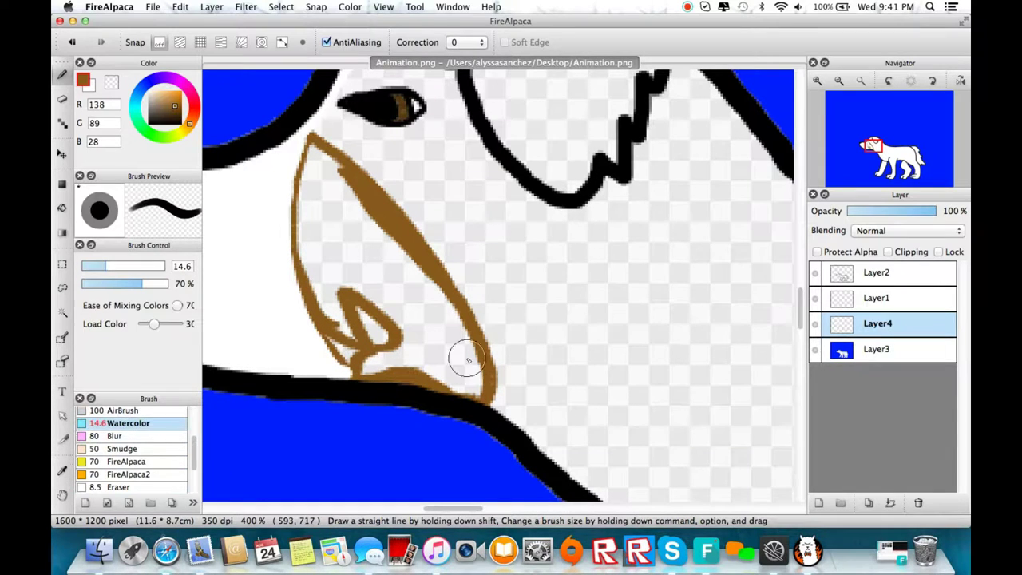
{"action": "mouse_move", "coordinate": [459, 363]}
{"action": "left_mouse_down"}
{"action": "mouse_move", "coordinate": [408, 369]}
{"action": "mouse_move", "coordinate": [357, 357]}
{"action": "mouse_move", "coordinate": [300, 241]}
{"action": "mouse_move", "coordinate": [311, 150]}
{"action": "mouse_move", "coordinate": [454, 329]}
{"action": "left_mouse_up"}
{"action": "left_click_drag", "start_coordinate": [457, 335], "coordinate": [534, 449]}
{"action": "key", "text": "super+z"}
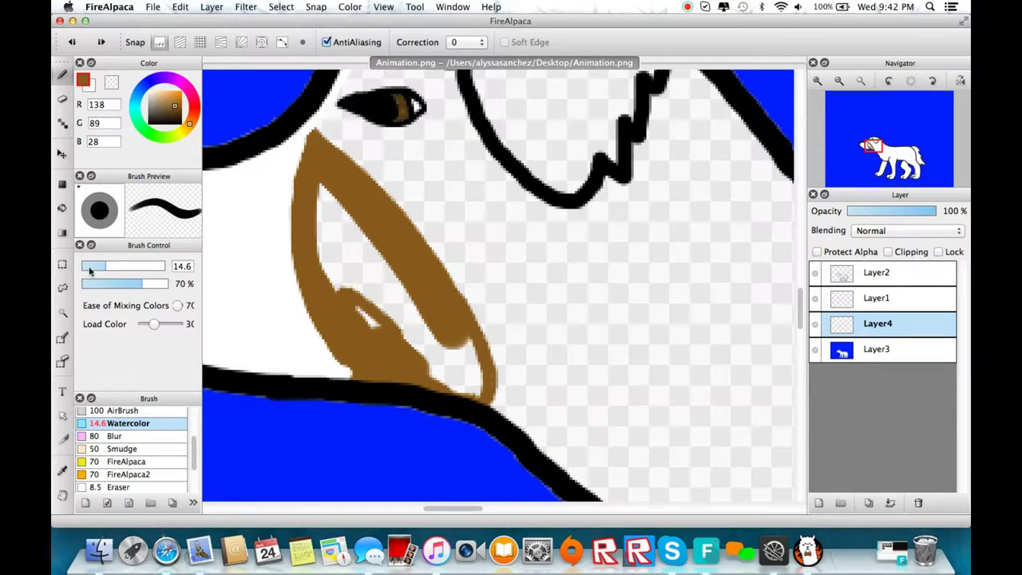
{"action": "left_click", "coordinate": [89, 267]}
{"action": "mouse_move", "coordinate": [457, 286]}
{"action": "left_mouse_down"}
{"action": "mouse_move", "coordinate": [519, 392]}
{"action": "mouse_move", "coordinate": [509, 419]}
{"action": "mouse_move", "coordinate": [423, 351]}
{"action": "left_mouse_up"}
{"action": "left_click", "coordinate": [93, 267]}
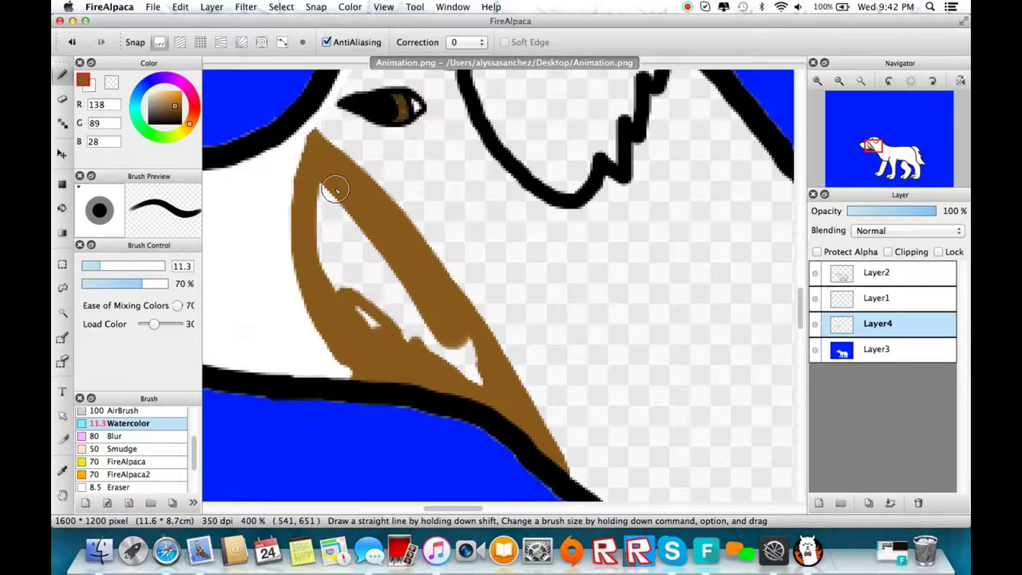
{"action": "mouse_move", "coordinate": [335, 190]}
{"action": "left_mouse_down"}
{"action": "mouse_move", "coordinate": [369, 325]}
{"action": "mouse_move", "coordinate": [349, 250]}
{"action": "mouse_move", "coordinate": [463, 342]}
{"action": "left_mouse_up"}
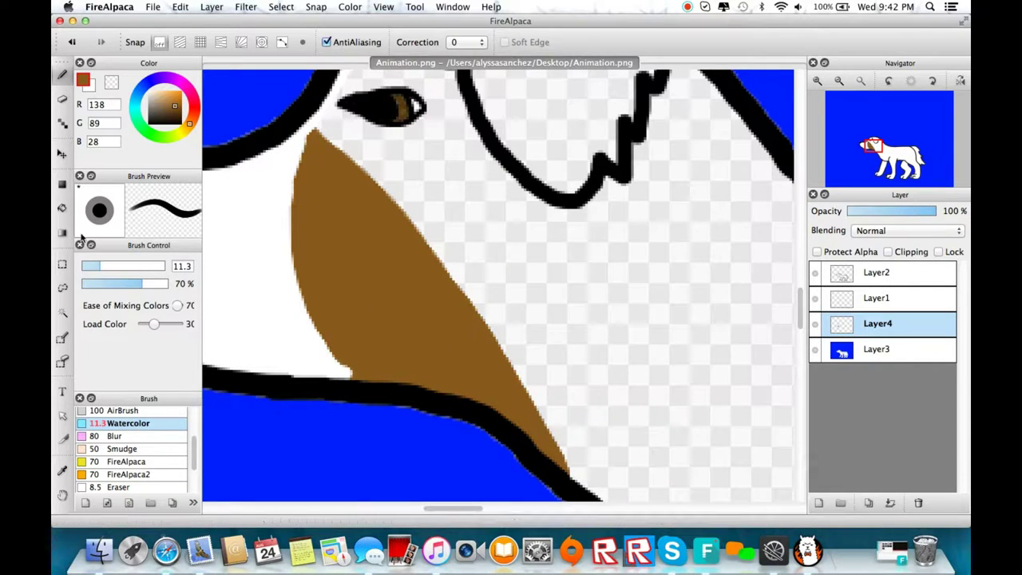
- Paint a small brown brow spot above the eye with the Watercolor brush at size 3.2
{"action": "scroll", "coordinate": [455, 342], "scroll_direction": "up", "scroll_amount": 5}
{"action": "mouse_move", "coordinate": [392, 220]}
{"action": "left_mouse_down"}
{"action": "mouse_move", "coordinate": [417, 214]}
{"action": "mouse_move", "coordinate": [394, 217]}
{"action": "left_mouse_up"}
{"action": "scroll", "coordinate": [405, 239], "scroll_direction": "down", "scroll_amount": 1}
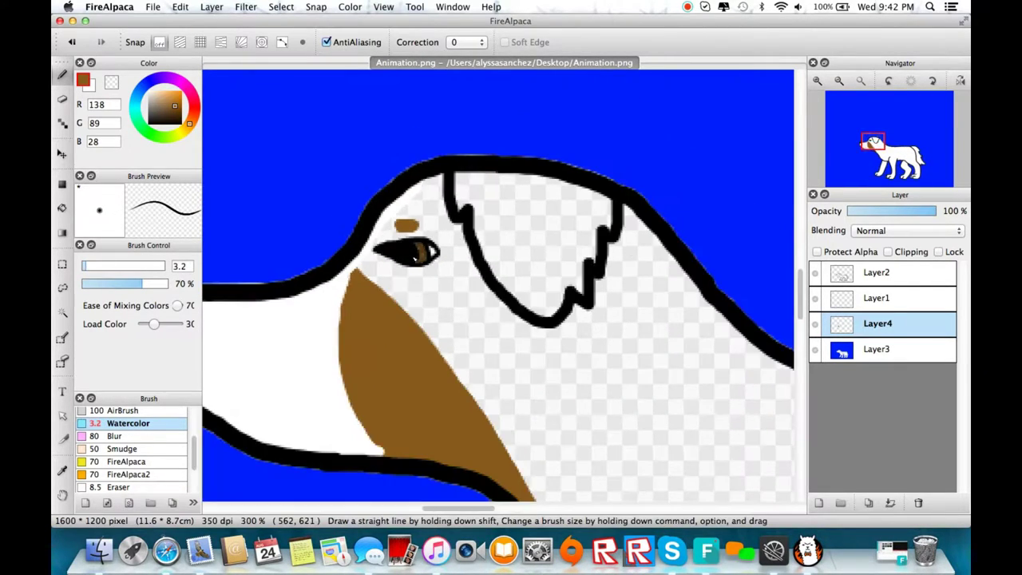
- Draw a jagged brown line across the near front leg on Layer4 with the Watercolor brush at size 5.4
{"action": "scroll", "coordinate": [588, 279], "scroll_direction": "down", "scroll_amount": 10}
{"action": "left_click", "coordinate": [90, 266]}
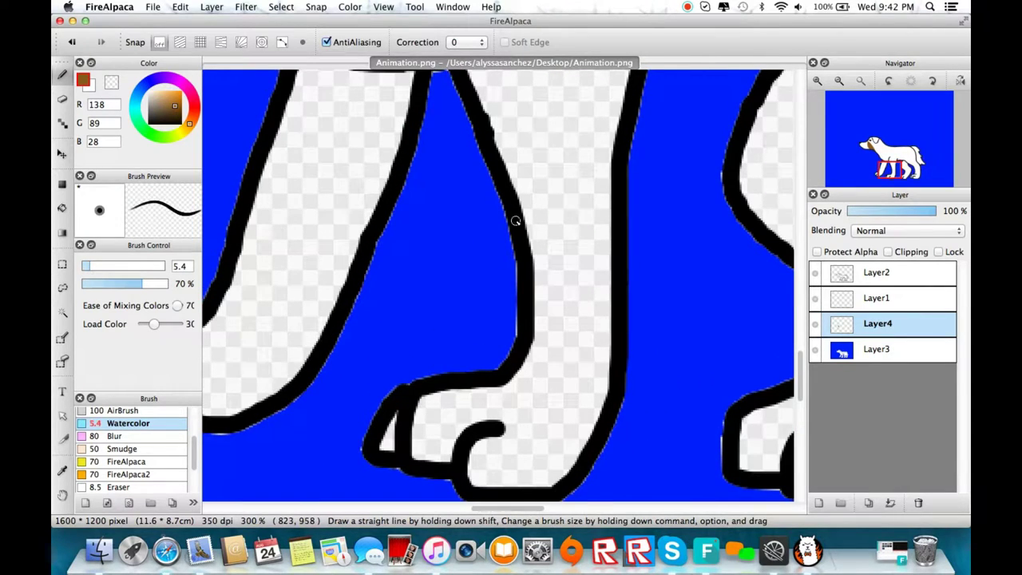
{"action": "left_click_drag", "start_coordinate": [520, 199], "coordinate": [592, 257]}
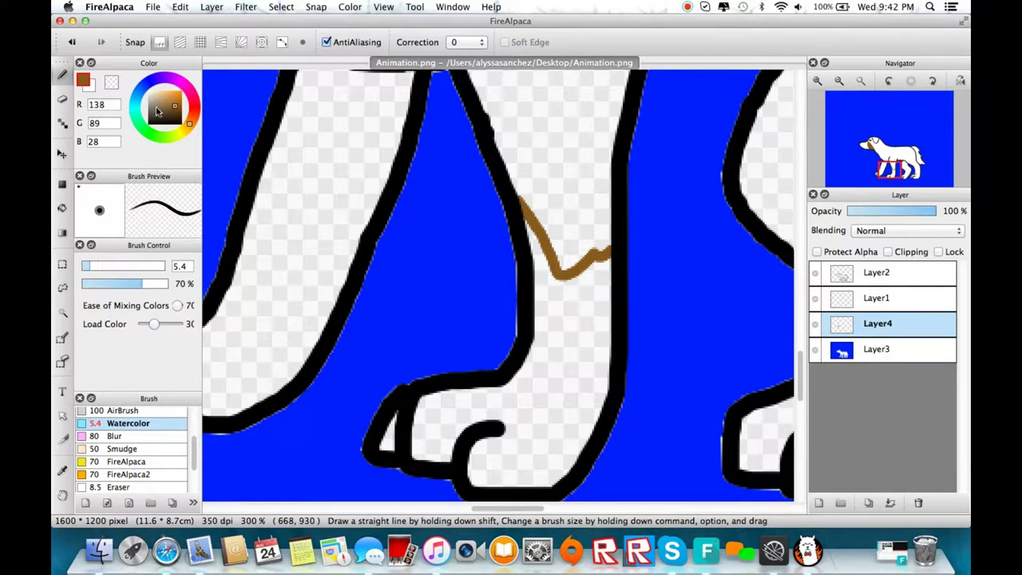
- Paint the near front paw white (RGB 255, 255, 255) with the Watercolor brush at size 8.7
{"action": "left_click", "coordinate": [149, 91]}
{"action": "key", "text": "]"}
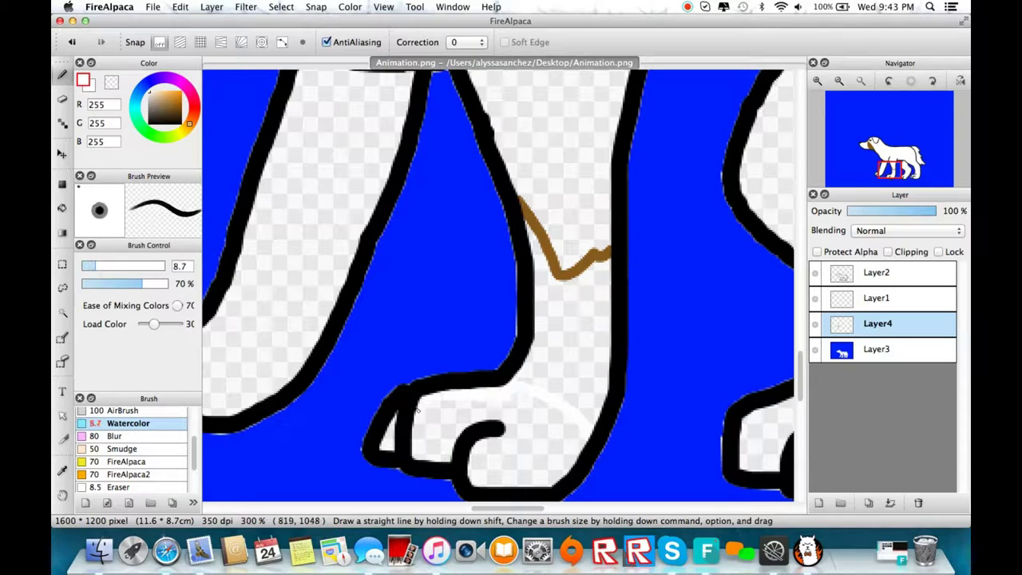
{"action": "mouse_move", "coordinate": [560, 470]}
{"action": "left_mouse_down"}
{"action": "mouse_move", "coordinate": [573, 421]}
{"action": "mouse_move", "coordinate": [448, 453]}
{"action": "mouse_move", "coordinate": [419, 446]}
{"action": "mouse_move", "coordinate": [440, 424]}
{"action": "mouse_move", "coordinate": [506, 431]}
{"action": "left_mouse_up"}
{"action": "left_click_drag", "start_coordinate": [572, 438], "coordinate": [569, 433]}
- Outline the far front paw's marking in white and fill the paw with the Bucket tool
{"action": "scroll", "coordinate": [569, 434], "scroll_direction": "down", "scroll_amount": 5}
{"action": "scroll", "coordinate": [569, 434], "scroll_direction": "left", "scroll_amount": 10}
{"action": "mouse_move", "coordinate": [473, 210]}
{"action": "left_mouse_down"}
{"action": "mouse_move", "coordinate": [510, 216]}
{"action": "mouse_move", "coordinate": [540, 275]}
{"action": "mouse_move", "coordinate": [429, 304]}
{"action": "left_mouse_up"}
{"action": "left_click", "coordinate": [62, 208]}
{"action": "left_click", "coordinate": [479, 251]}
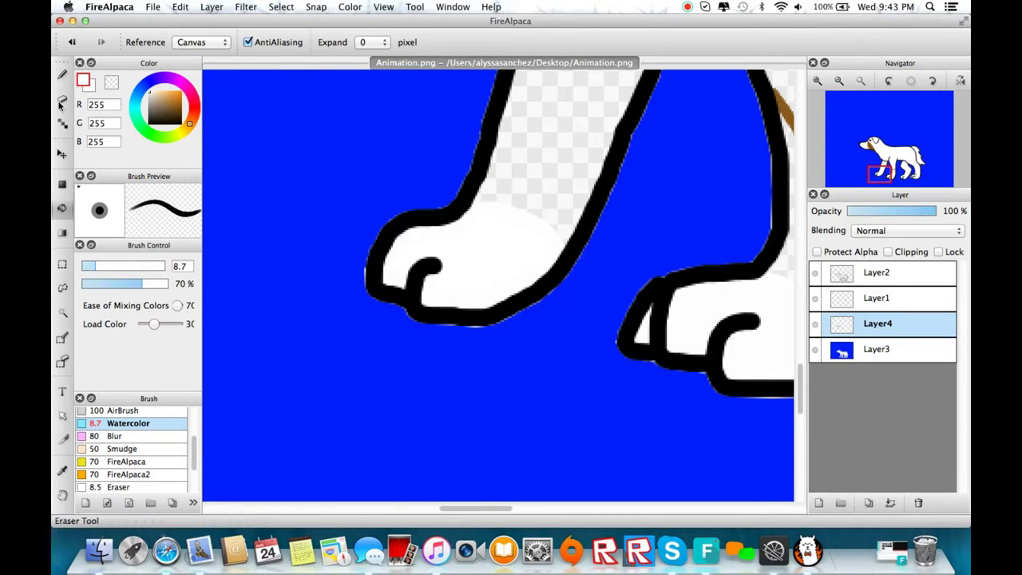
- Colour both hind paws white on Layer4 with the size 8.7 Watercolor brush, bucket-filling the near one
{"action": "left_click", "coordinate": [62, 75]}
{"action": "left_click", "coordinate": [905, 176]}
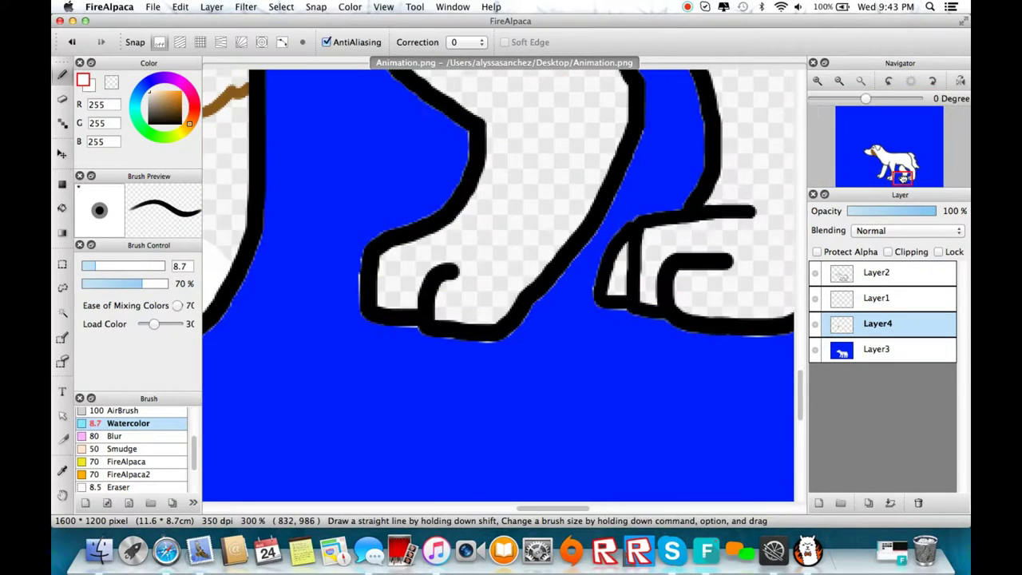
{"action": "mouse_move", "coordinate": [458, 214]}
{"action": "left_mouse_down"}
{"action": "mouse_move", "coordinate": [527, 273]}
{"action": "mouse_move", "coordinate": [506, 309]}
{"action": "mouse_move", "coordinate": [477, 321]}
{"action": "mouse_move", "coordinate": [431, 306]}
{"action": "mouse_move", "coordinate": [379, 265]}
{"action": "mouse_move", "coordinate": [468, 230]}
{"action": "mouse_move", "coordinate": [433, 294]}
{"action": "mouse_move", "coordinate": [498, 297]}
{"action": "mouse_move", "coordinate": [387, 284]}
{"action": "left_mouse_up"}
{"action": "scroll", "coordinate": [782, 180], "scroll_direction": "right", "scroll_amount": 10}
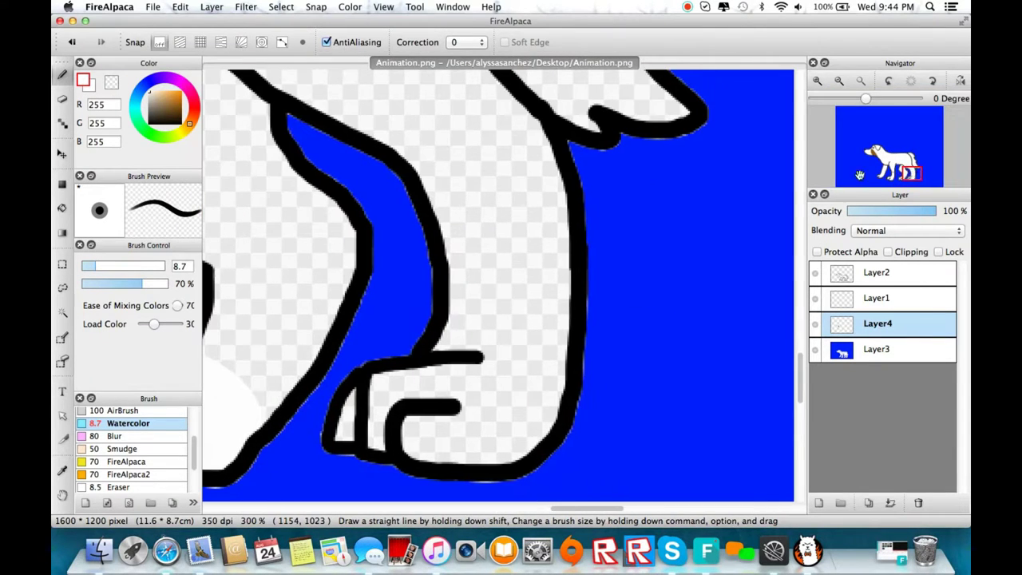
{"action": "left_click_drag", "start_coordinate": [455, 335], "coordinate": [559, 411]}
{"action": "left_click", "coordinate": [62, 209]}
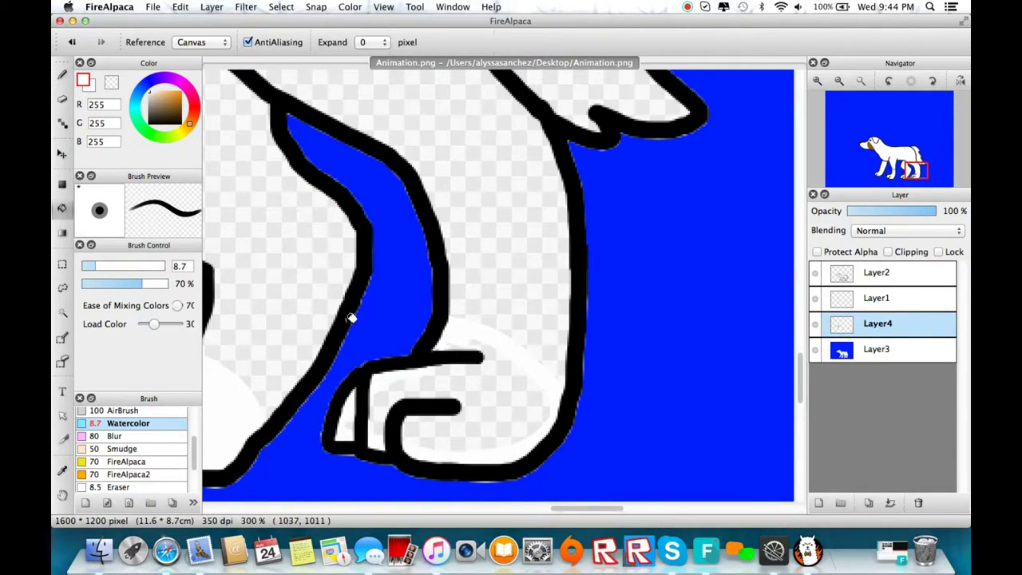
{"action": "left_click", "coordinate": [471, 383]}
{"action": "left_click", "coordinate": [62, 75]}
- Outline the near front leg's marking down to the white paw in the sampled brown (RGB 138, 89, 28) at size 3.2
{"action": "scroll", "coordinate": [478, 392], "scroll_direction": "down", "scroll_amount": 2}
{"action": "left_click_drag", "start_coordinate": [892, 168], "coordinate": [899, 167]}
{"action": "scroll", "coordinate": [344, 447], "scroll_direction": "up", "scroll_amount": 3}
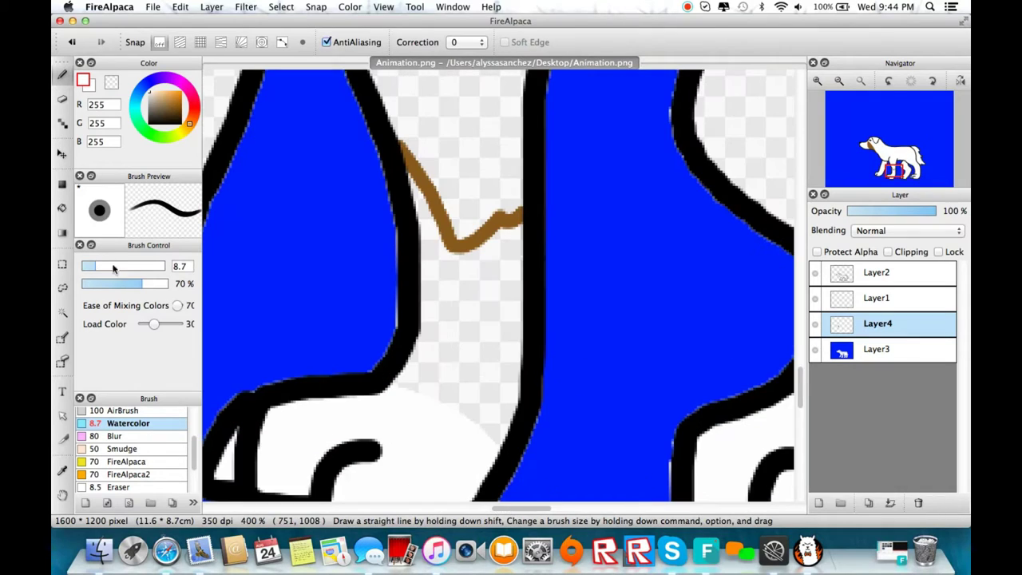
{"action": "left_click", "coordinate": [85, 265]}
{"action": "left_click", "coordinate": [63, 440]}
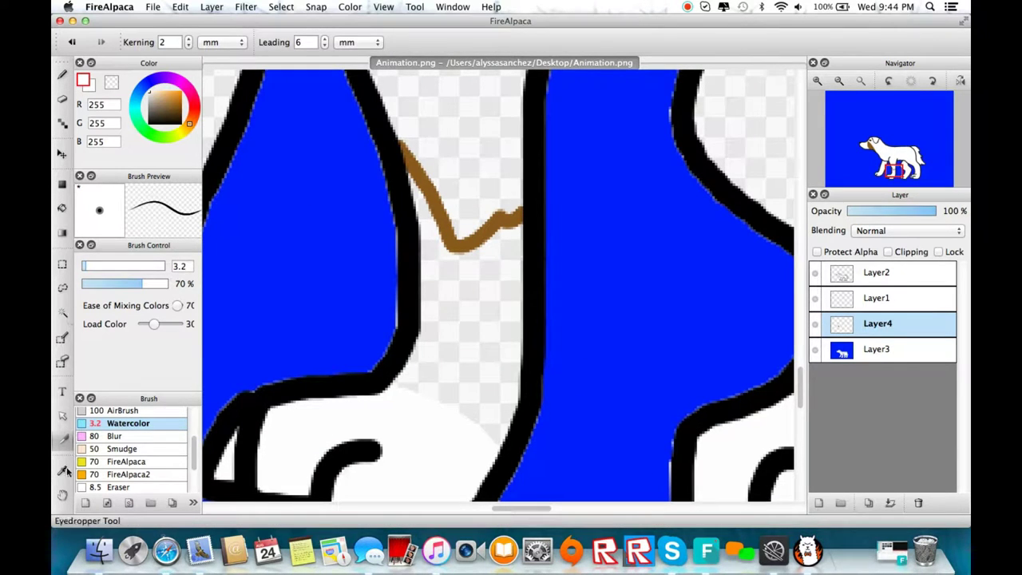
{"action": "left_click", "coordinate": [62, 471]}
{"action": "left_click", "coordinate": [452, 239]}
{"action": "left_click", "coordinate": [62, 75]}
{"action": "left_click_drag", "start_coordinate": [408, 165], "coordinate": [424, 346]}
{"action": "mouse_move", "coordinate": [422, 329]}
{"action": "left_mouse_down"}
{"action": "mouse_move", "coordinate": [405, 385]}
{"action": "mouse_move", "coordinate": [431, 396]}
{"action": "left_mouse_up"}
{"action": "key", "text": "super+z"}
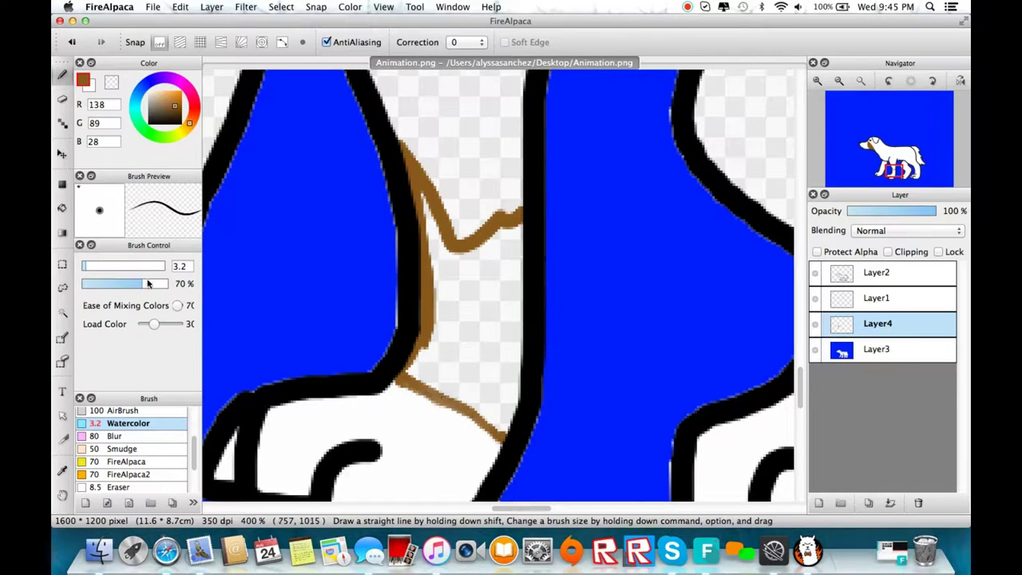
{"action": "mouse_move", "coordinate": [519, 353]}
{"action": "left_mouse_down"}
{"action": "mouse_move", "coordinate": [522, 243]}
{"action": "mouse_move", "coordinate": [509, 326]}
{"action": "left_mouse_up"}
- Fill the near front leg's outlined marking with brown and cover the leftover gaps with the Watercolor brush at size 6.1
{"action": "left_click", "coordinate": [62, 208]}
{"action": "left_click", "coordinate": [472, 320]}
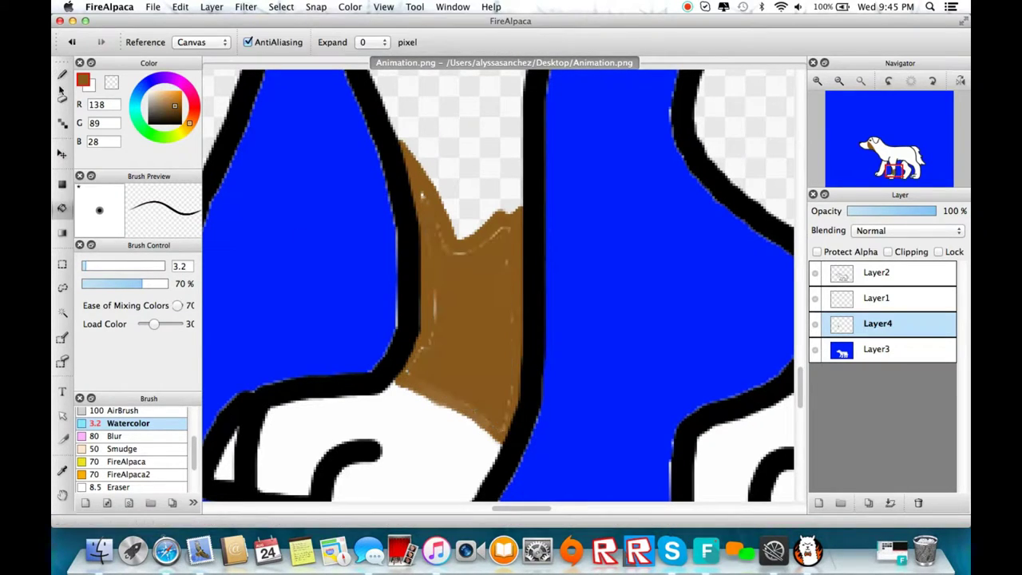
{"action": "left_click", "coordinate": [63, 75]}
{"action": "left_click", "coordinate": [91, 266]}
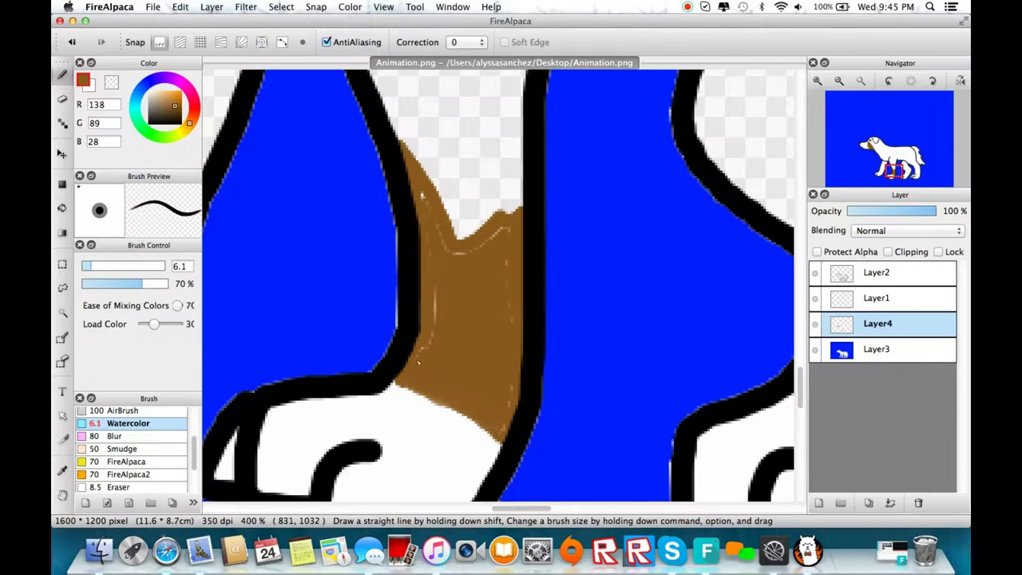
- Outline a jagged-topped brown marking above the far front paw, fill it, and brush over the gaps at size 6.1
{"action": "scroll", "coordinate": [748, 216], "scroll_direction": "left", "scroll_amount": 5}
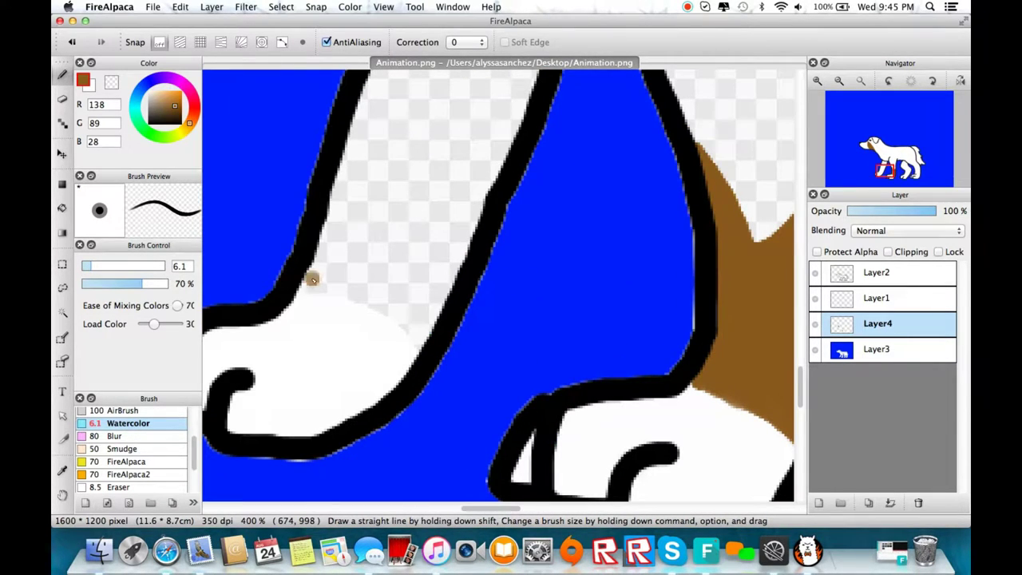
{"action": "mouse_move", "coordinate": [310, 281]}
{"action": "left_mouse_down"}
{"action": "mouse_move", "coordinate": [367, 134]}
{"action": "mouse_move", "coordinate": [487, 159]}
{"action": "mouse_move", "coordinate": [478, 231]}
{"action": "mouse_move", "coordinate": [376, 318]}
{"action": "mouse_move", "coordinate": [350, 290]}
{"action": "mouse_move", "coordinate": [362, 146]}
{"action": "left_mouse_up"}
{"action": "left_click", "coordinate": [63, 208]}
{"action": "left_click", "coordinate": [391, 232]}
{"action": "left_click", "coordinate": [62, 74]}
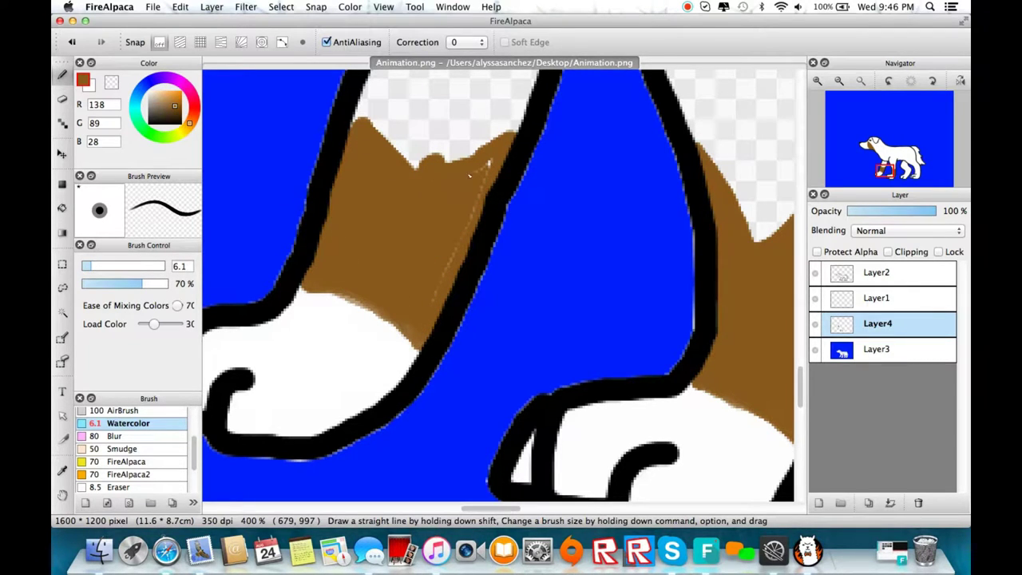
- Outline and fill a brown marking above the far hind paw, painting over the gaps with the Watercolor brush
{"action": "scroll", "coordinate": [588, 278], "scroll_direction": "right", "scroll_amount": 10}
{"action": "mouse_move", "coordinate": [481, 262]}
{"action": "left_mouse_down"}
{"action": "mouse_move", "coordinate": [604, 234]}
{"action": "mouse_move", "coordinate": [671, 243]}
{"action": "mouse_move", "coordinate": [473, 364]}
{"action": "mouse_move", "coordinate": [563, 447]}
{"action": "mouse_move", "coordinate": [667, 243]}
{"action": "left_mouse_up"}
{"action": "left_click", "coordinate": [62, 208]}
{"action": "left_click", "coordinate": [543, 311]}
{"action": "left_click", "coordinate": [63, 75]}
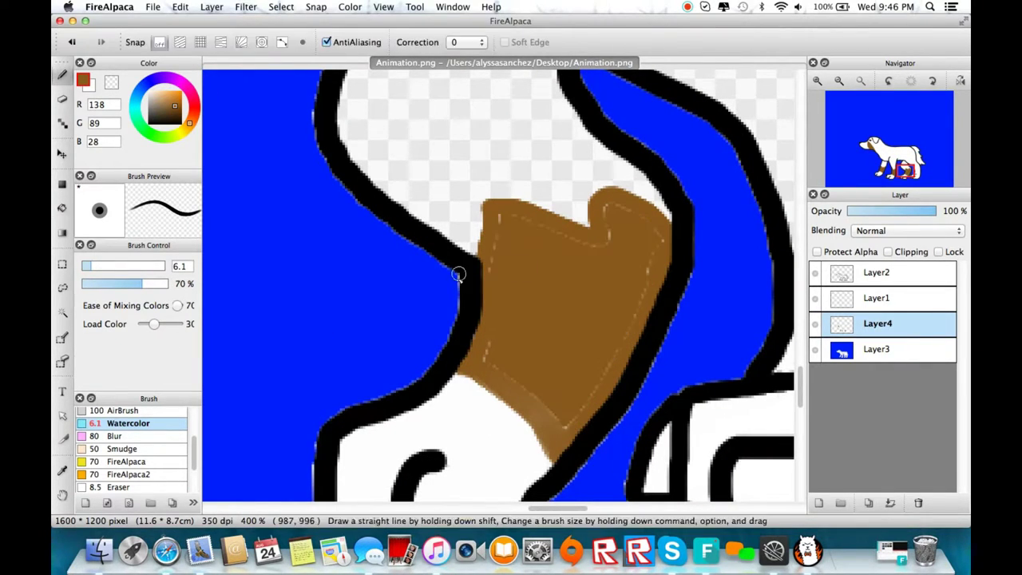
{"action": "mouse_move", "coordinate": [458, 275]}
{"action": "left_mouse_down"}
{"action": "mouse_move", "coordinate": [488, 360]}
{"action": "mouse_move", "coordinate": [581, 244]}
{"action": "left_mouse_up"}
{"action": "mouse_move", "coordinate": [632, 325]}
{"action": "left_mouse_down"}
{"action": "mouse_move", "coordinate": [572, 448]}
{"action": "mouse_move", "coordinate": [511, 392]}
{"action": "left_mouse_up"}
- Outline and fill a jagged-topped brown marking above the near hind paw on Layer4 and cover its gaps
{"action": "scroll", "coordinate": [543, 417], "scroll_direction": "down", "scroll_amount": 5}
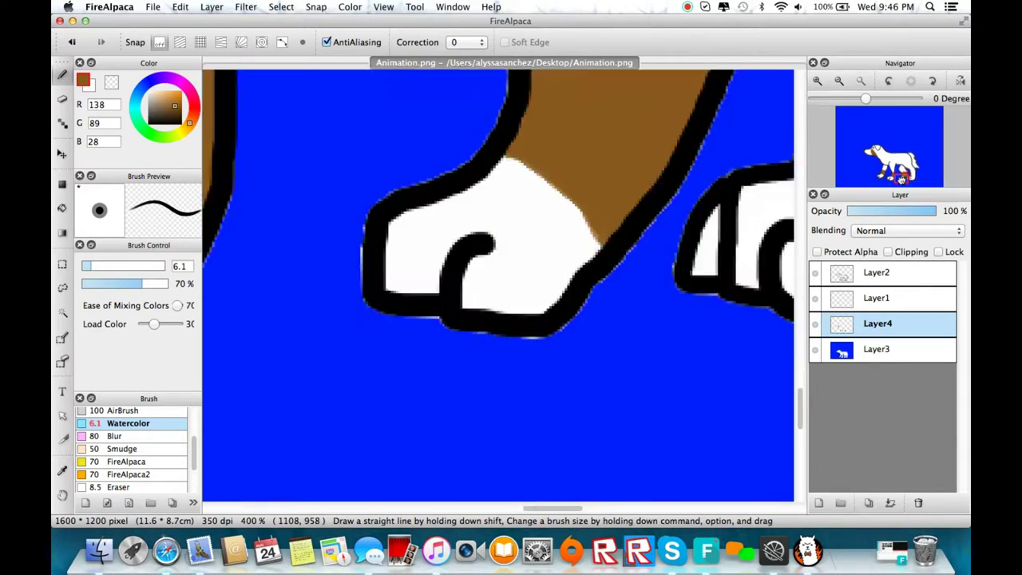
{"action": "scroll", "coordinate": [543, 417], "scroll_direction": "right", "scroll_amount": 8}
{"action": "scroll", "coordinate": [543, 418], "scroll_direction": "up", "scroll_amount": 5}
{"action": "mouse_move", "coordinate": [429, 276]}
{"action": "left_mouse_down"}
{"action": "mouse_move", "coordinate": [429, 246]}
{"action": "mouse_move", "coordinate": [598, 258]}
{"action": "mouse_move", "coordinate": [584, 382]}
{"action": "left_mouse_up"}
{"action": "mouse_move", "coordinate": [594, 294]}
{"action": "left_mouse_down"}
{"action": "mouse_move", "coordinate": [588, 417]}
{"action": "mouse_move", "coordinate": [501, 377]}
{"action": "mouse_move", "coordinate": [467, 346]}
{"action": "mouse_move", "coordinate": [529, 373]}
{"action": "mouse_move", "coordinate": [448, 341]}
{"action": "mouse_move", "coordinate": [502, 357]}
{"action": "mouse_move", "coordinate": [578, 415]}
{"action": "mouse_move", "coordinate": [466, 338]}
{"action": "mouse_move", "coordinate": [538, 380]}
{"action": "mouse_move", "coordinate": [435, 313]}
{"action": "left_mouse_up"}
{"action": "key", "text": "g"}
{"action": "left_click", "coordinate": [447, 308]}
{"action": "key", "text": "b"}
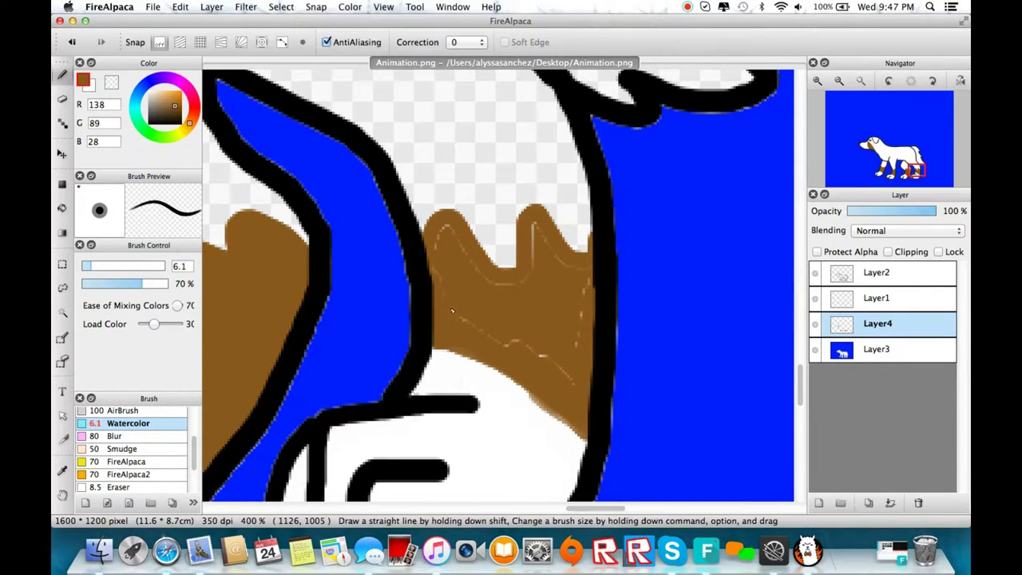
{"action": "scroll", "coordinate": [459, 317], "scroll_direction": "down", "scroll_amount": 2}
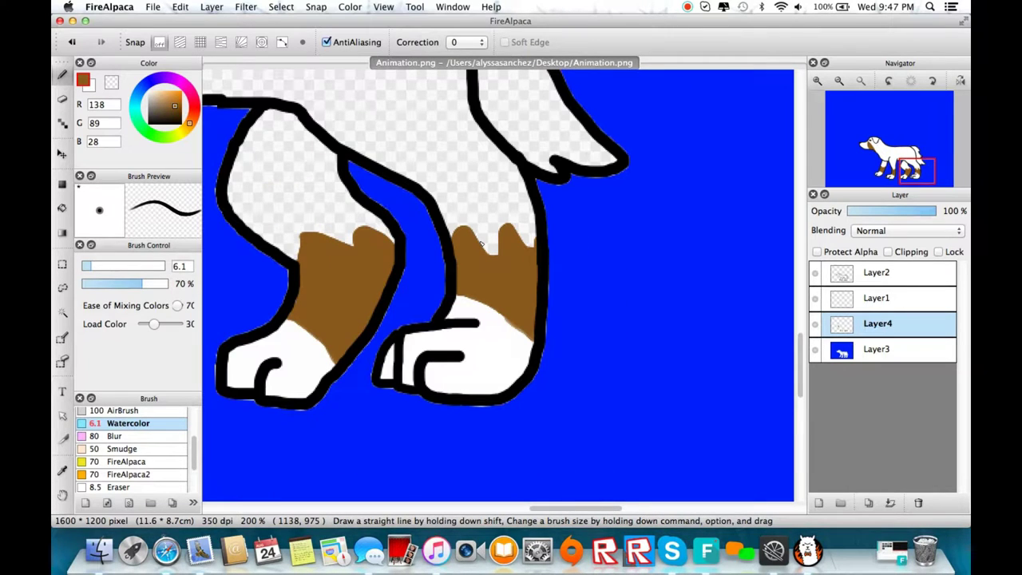
- Create Layer5 beneath Layer4 for the dog's main coat colour
{"action": "scroll", "coordinate": [480, 244], "scroll_direction": "down", "scroll_amount": 1}
{"action": "left_click_drag", "start_coordinate": [886, 159], "coordinate": [906, 161]}
{"action": "left_click", "coordinate": [818, 505]}
{"action": "left_click", "coordinate": [884, 157]}
{"action": "scroll", "coordinate": [639, 359], "scroll_direction": "down", "scroll_amount": 1}
- Try a black (RGB 0, 0, 0) stroke with an enlarged Watercolor brush on the dog's head and undo it
{"action": "left_click", "coordinate": [152, 124]}
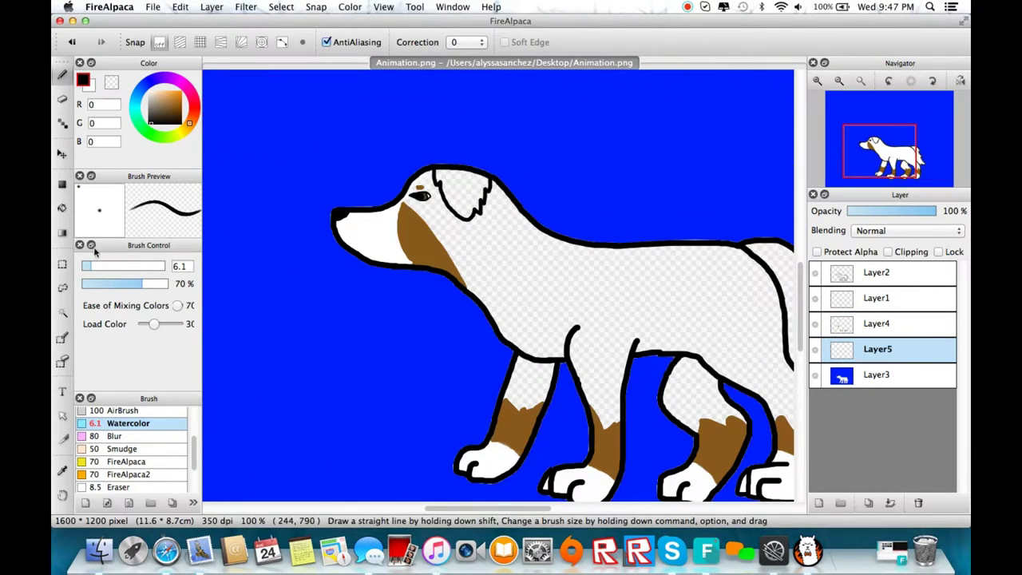
{"action": "left_click_drag", "start_coordinate": [100, 265], "coordinate": [134, 266]}
{"action": "mouse_move", "coordinate": [417, 194]}
{"action": "left_mouse_down"}
{"action": "mouse_move", "coordinate": [478, 185]}
{"action": "mouse_move", "coordinate": [503, 214]}
{"action": "mouse_move", "coordinate": [436, 182]}
{"action": "mouse_move", "coordinate": [458, 248]}
{"action": "left_mouse_up"}
{"action": "key", "text": "super+z"}
- Paint the dog's head and neck dark grey (RGB 40, 38, 37) on Layer5 with the Watercolor brush
{"action": "left_click", "coordinate": [149, 115]}
{"action": "mouse_move", "coordinate": [414, 206]}
{"action": "left_mouse_down"}
{"action": "mouse_move", "coordinate": [443, 218]}
{"action": "mouse_move", "coordinate": [438, 173]}
{"action": "mouse_move", "coordinate": [464, 185]}
{"action": "mouse_move", "coordinate": [465, 232]}
{"action": "mouse_move", "coordinate": [430, 212]}
{"action": "mouse_move", "coordinate": [472, 274]}
{"action": "mouse_move", "coordinate": [539, 348]}
{"action": "mouse_move", "coordinate": [595, 350]}
{"action": "mouse_move", "coordinate": [543, 322]}
{"action": "mouse_move", "coordinate": [508, 214]}
{"action": "left_mouse_up"}
{"action": "left_click", "coordinate": [72, 42]}
{"action": "left_click", "coordinate": [100, 42]}
- Enlarge the Watercolor brush to 85.9 and cover the rest of the body, upper legs and tail in dark grey
{"action": "left_click_drag", "start_coordinate": [120, 266], "coordinate": [151, 265]}
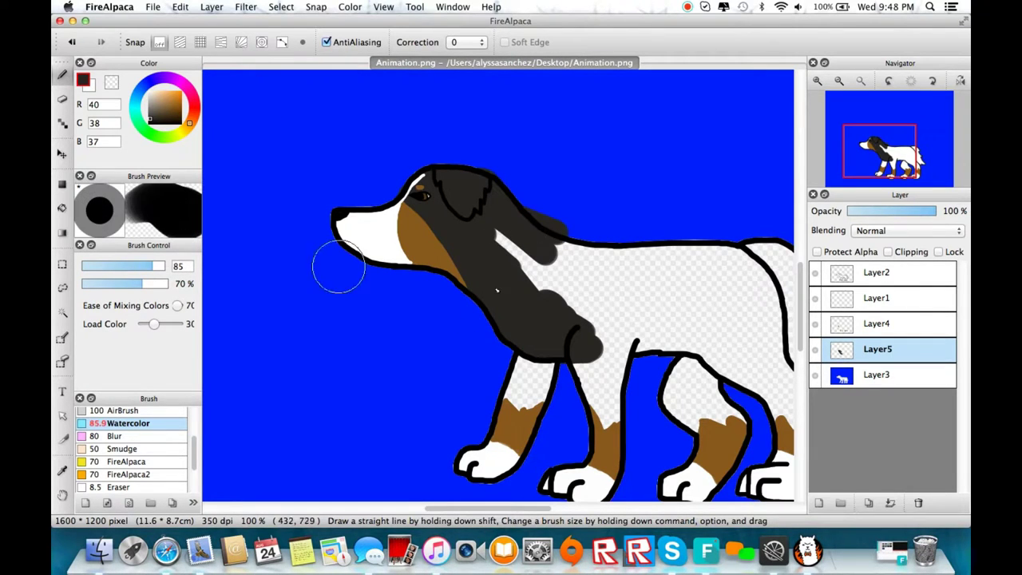
{"action": "mouse_move", "coordinate": [511, 248]}
{"action": "left_mouse_down"}
{"action": "mouse_move", "coordinate": [757, 272]}
{"action": "mouse_move", "coordinate": [516, 286]}
{"action": "mouse_move", "coordinate": [588, 399]}
{"action": "mouse_move", "coordinate": [503, 338]}
{"action": "mouse_move", "coordinate": [339, 335]}
{"action": "left_mouse_up"}
{"action": "mouse_move", "coordinate": [281, 400]}
{"action": "left_mouse_down"}
{"action": "mouse_move", "coordinate": [487, 359]}
{"action": "mouse_move", "coordinate": [463, 431]}
{"action": "mouse_move", "coordinate": [423, 383]}
{"action": "left_mouse_up"}
{"action": "left_click_drag", "start_coordinate": [481, 344], "coordinate": [713, 336]}
- Erase the dark grey paint spilling outside the dog's outline on Layer5, using the Eraser at size 13.8
{"action": "left_click", "coordinate": [62, 99]}
{"action": "scroll", "coordinate": [343, 160], "scroll_direction": "up", "scroll_amount": 1}
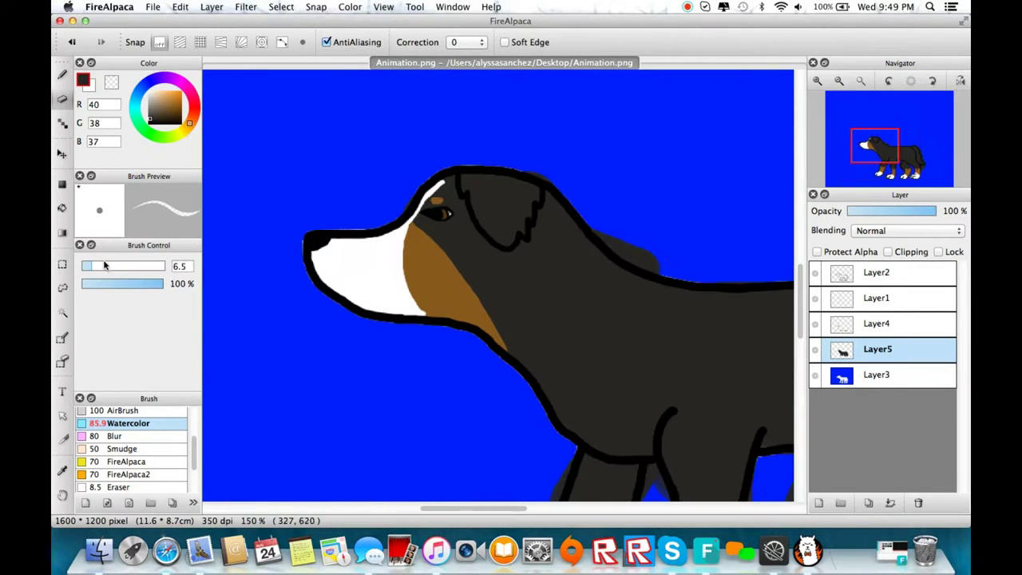
{"action": "left_click", "coordinate": [104, 265]}
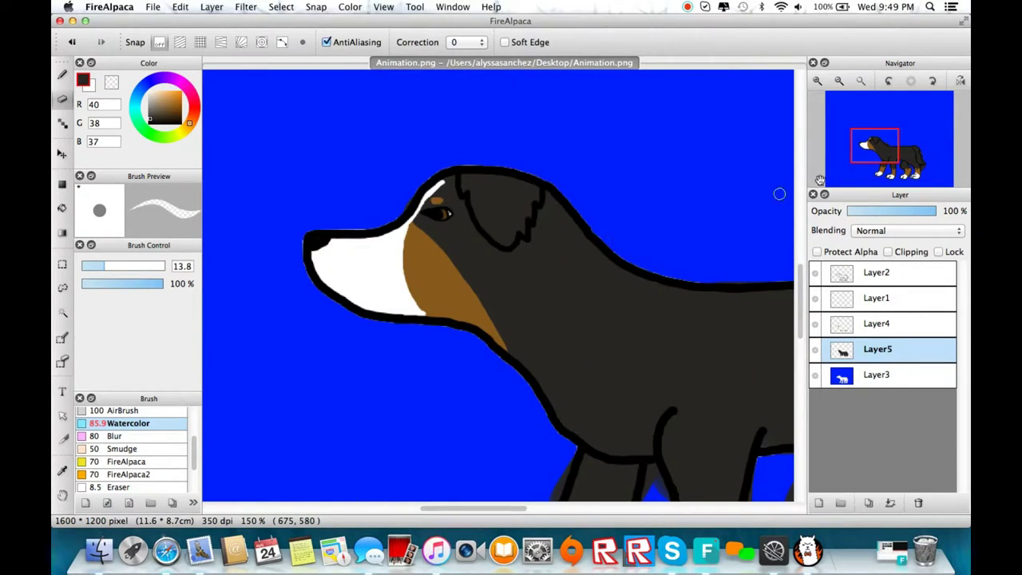
{"action": "scroll", "coordinate": [779, 193], "scroll_direction": "right", "scroll_amount": 5}
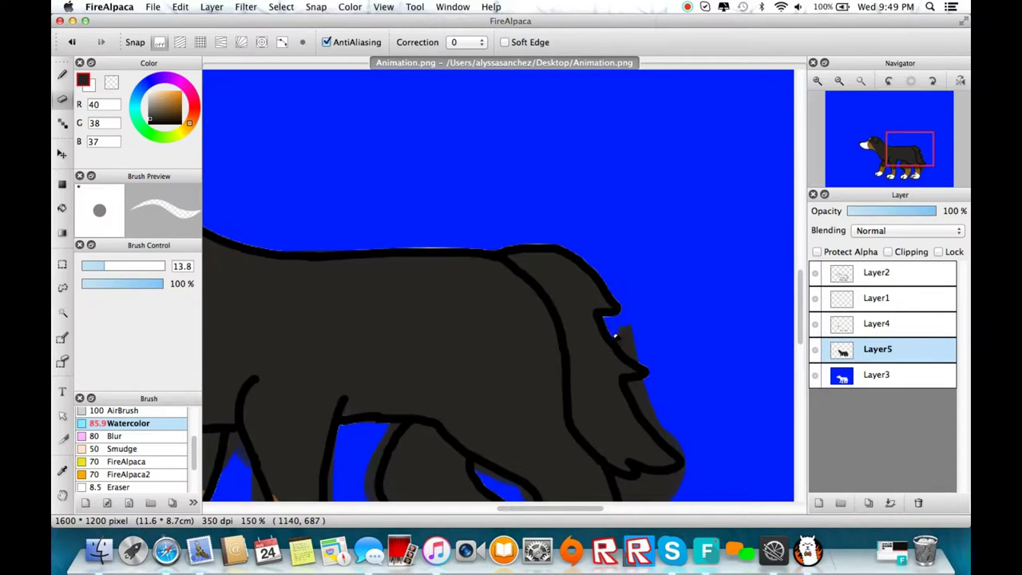
{"action": "left_click", "coordinate": [815, 273]}
{"action": "scroll", "coordinate": [661, 295], "scroll_direction": "down", "scroll_amount": 1}
{"action": "left_click", "coordinate": [815, 273]}
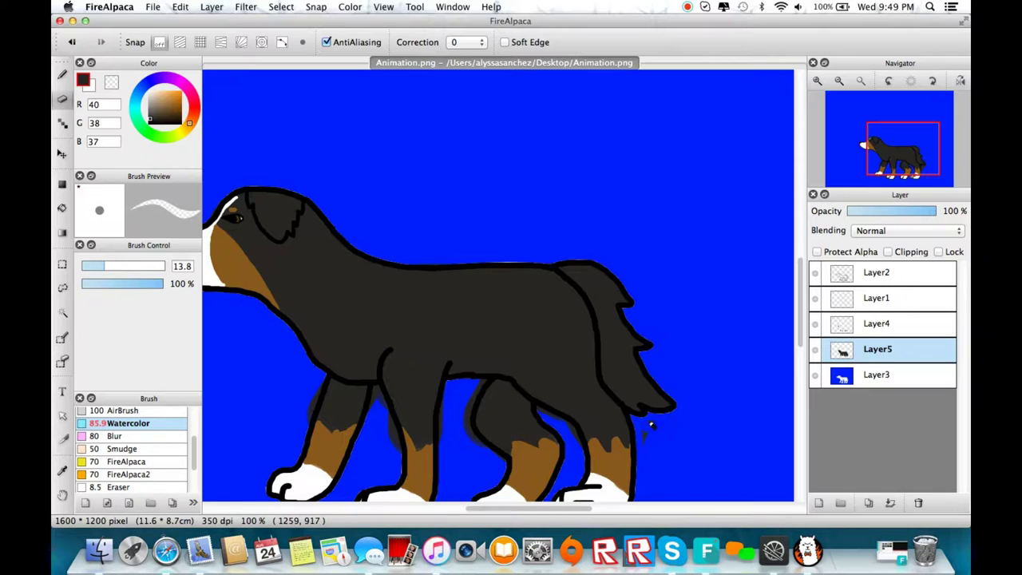
{"action": "scroll", "coordinate": [652, 426], "scroll_direction": "up", "scroll_amount": 3}
{"action": "scroll", "coordinate": [661, 422], "scroll_direction": "down", "scroll_amount": 6}
{"action": "scroll", "coordinate": [661, 423], "scroll_direction": "left", "scroll_amount": 3}
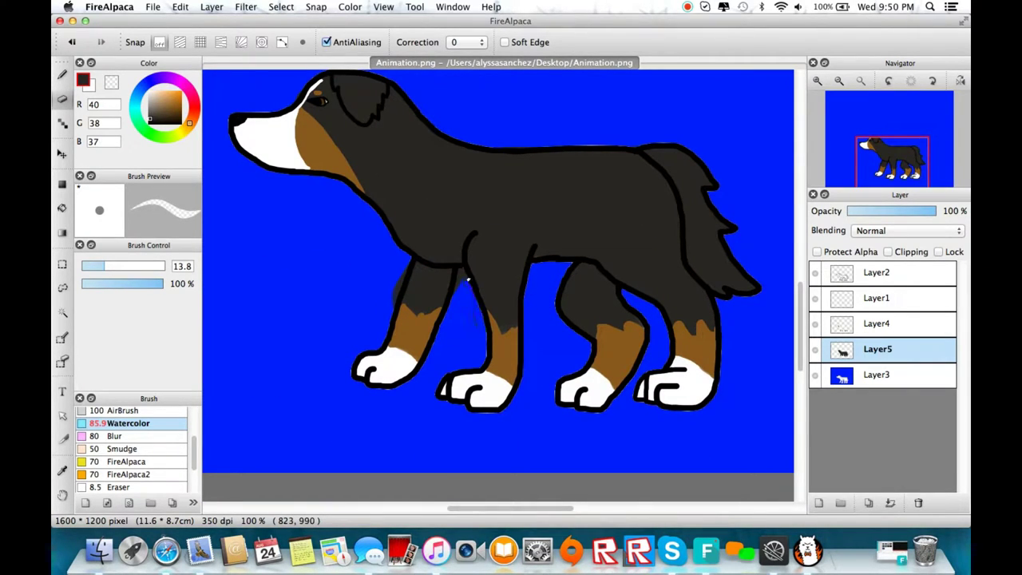
- Paint the tail tip white (RGB 255, 255, 255) on Layer4 with the Watercolor brush at size 14.6
{"action": "key", "text": "b"}
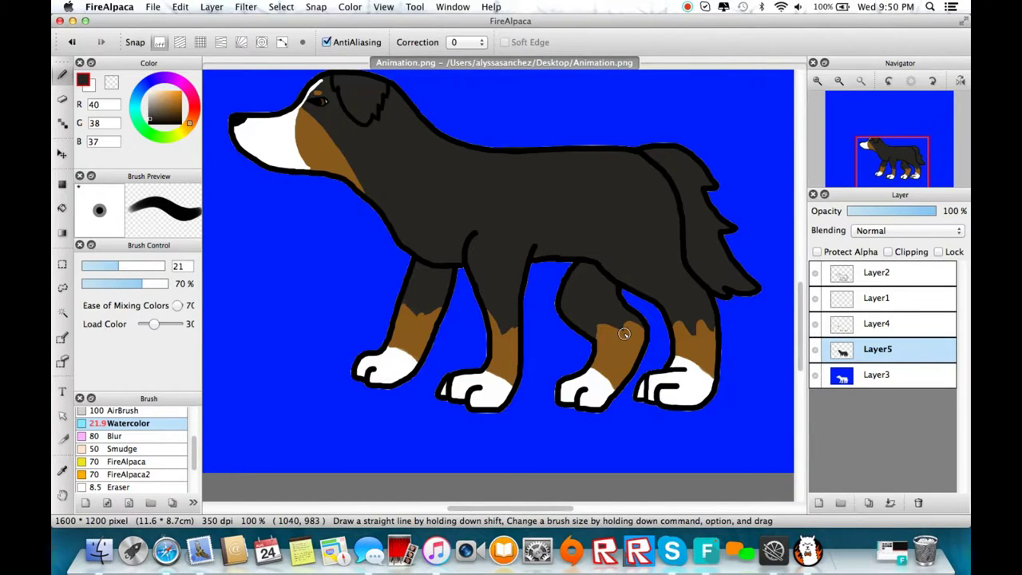
{"action": "left_click", "coordinate": [693, 380], "text": "alt"}
{"action": "key", "text": "Up"}
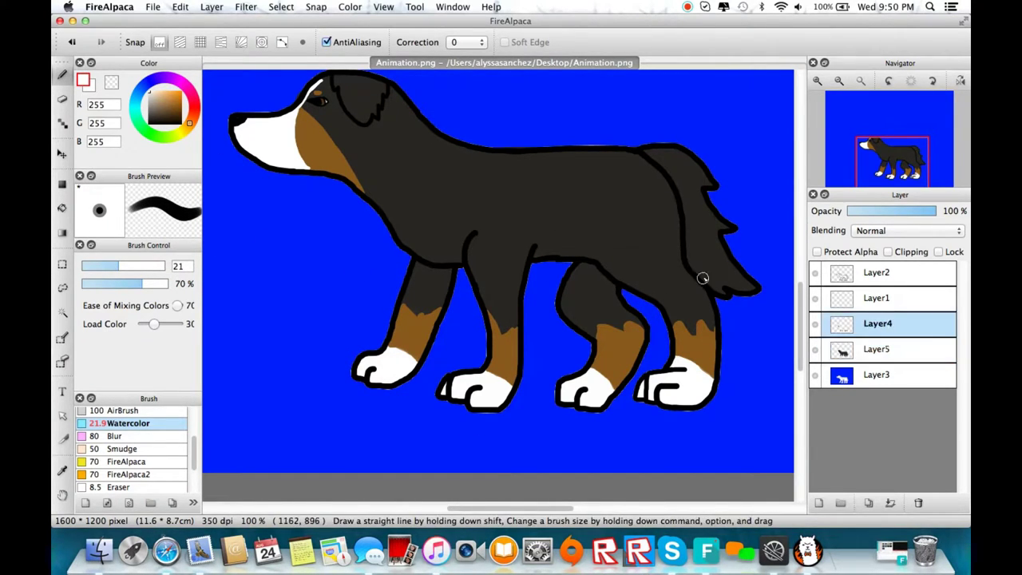
{"action": "key", "text": "super+z"}
{"action": "scroll", "coordinate": [584, 227], "scroll_direction": "up", "scroll_amount": 2}
{"action": "left_click_drag", "start_coordinate": [521, 375], "coordinate": [225, 306]}
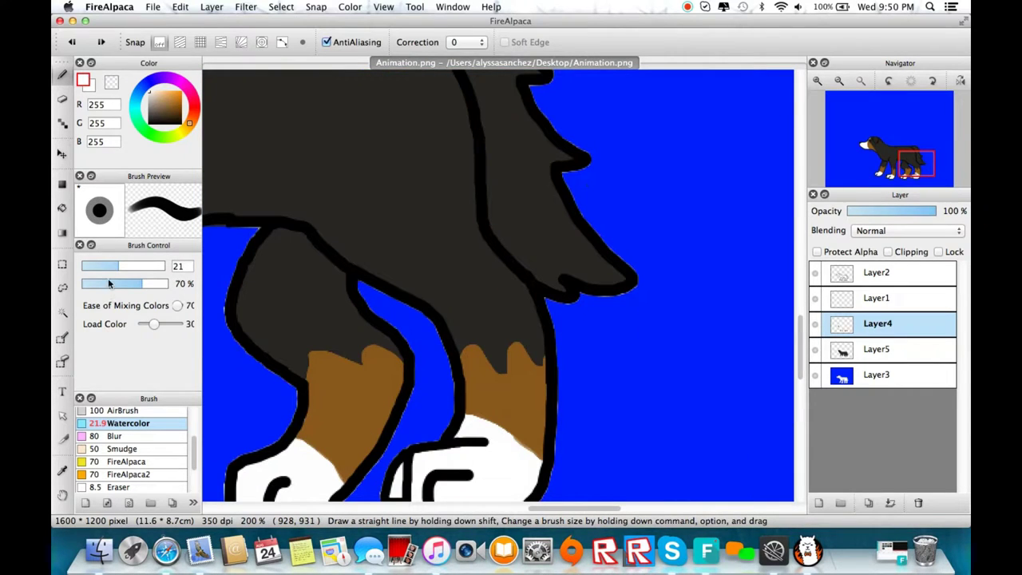
{"action": "left_click", "coordinate": [103, 267]}
{"action": "mouse_move", "coordinate": [499, 238]}
{"action": "left_mouse_down"}
{"action": "mouse_move", "coordinate": [525, 249]}
{"action": "mouse_move", "coordinate": [568, 237]}
{"action": "mouse_move", "coordinate": [605, 263]}
{"action": "mouse_move", "coordinate": [597, 276]}
{"action": "mouse_move", "coordinate": [521, 259]}
{"action": "left_mouse_up"}
{"action": "mouse_move", "coordinate": [585, 261]}
{"action": "left_mouse_down"}
{"action": "mouse_move", "coordinate": [576, 237]}
{"action": "mouse_move", "coordinate": [525, 225]}
{"action": "mouse_move", "coordinate": [500, 232]}
{"action": "mouse_move", "coordinate": [498, 218]}
{"action": "mouse_move", "coordinate": [558, 225]}
{"action": "left_mouse_up"}
{"action": "scroll", "coordinate": [557, 225], "scroll_direction": "down", "scroll_amount": 2}
{"action": "mouse_move", "coordinate": [494, 195]}
{"action": "left_mouse_down"}
{"action": "mouse_move", "coordinate": [680, 313]}
{"action": "mouse_move", "coordinate": [647, 280]}
{"action": "mouse_move", "coordinate": [651, 271]}
{"action": "left_mouse_up"}
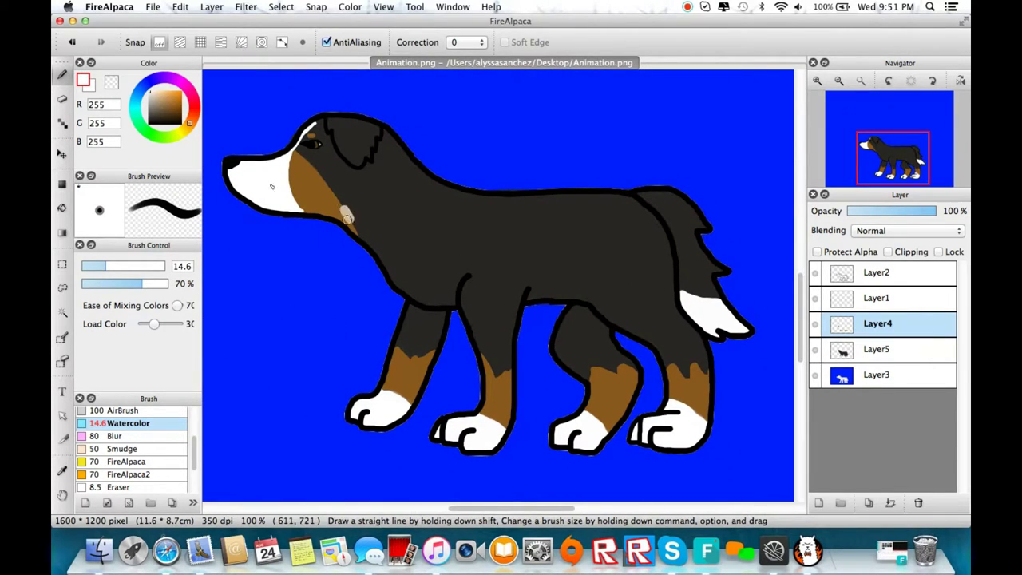
- Undo the white throat stroke on Layer4, switch to Layer1, and try a stroke there before undoing it
{"action": "key", "text": "super+z"}
{"action": "left_click", "coordinate": [886, 349]}
{"action": "left_click", "coordinate": [904, 298]}
{"action": "left_click_drag", "start_coordinate": [327, 203], "coordinate": [374, 223]}
{"action": "key", "text": "super+z"}
- Outline white patches on the dog's chest and belly on Layer1 with the Watercolor brush at size 6.5
{"action": "scroll", "coordinate": [269, 149], "scroll_direction": "up", "scroll_amount": 2}
{"action": "left_click", "coordinate": [92, 266]}
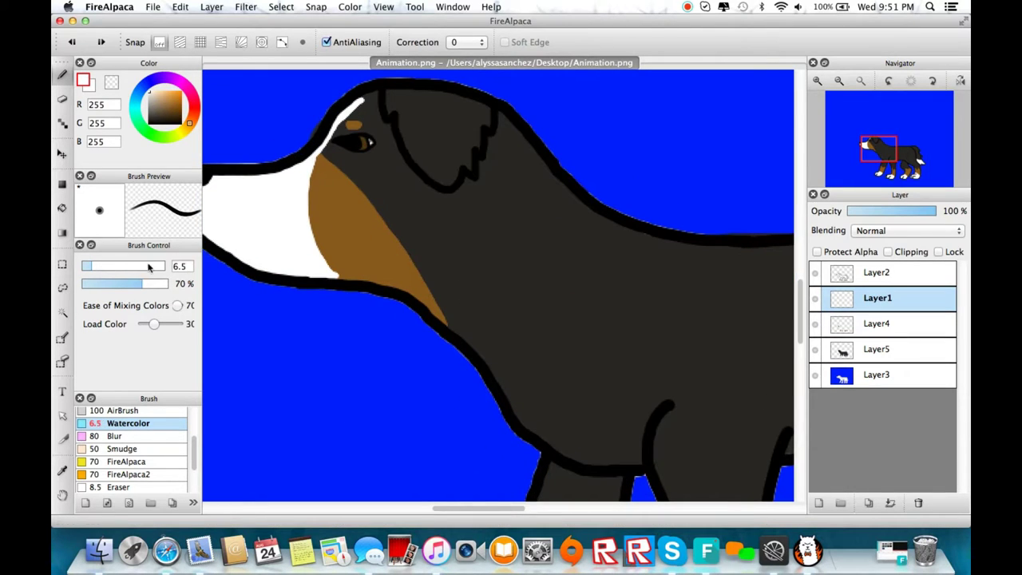
{"action": "left_click_drag", "start_coordinate": [411, 255], "coordinate": [442, 301]}
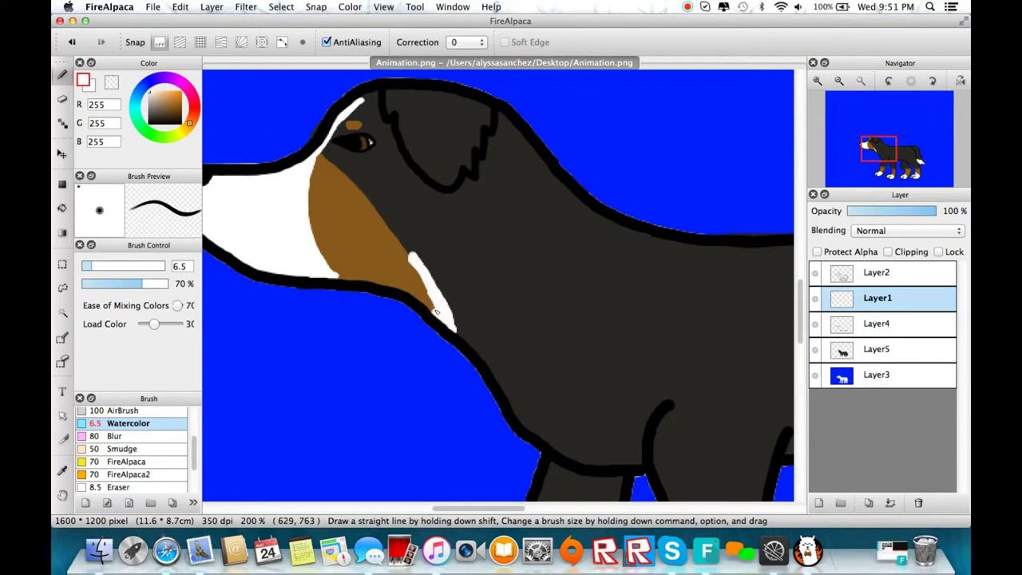
{"action": "mouse_move", "coordinate": [433, 254]}
{"action": "left_mouse_down"}
{"action": "mouse_move", "coordinate": [527, 296]}
{"action": "mouse_move", "coordinate": [653, 416]}
{"action": "left_mouse_up"}
{"action": "scroll", "coordinate": [653, 415], "scroll_direction": "down", "scroll_amount": 4}
{"action": "scroll", "coordinate": [653, 416], "scroll_direction": "right", "scroll_amount": 8}
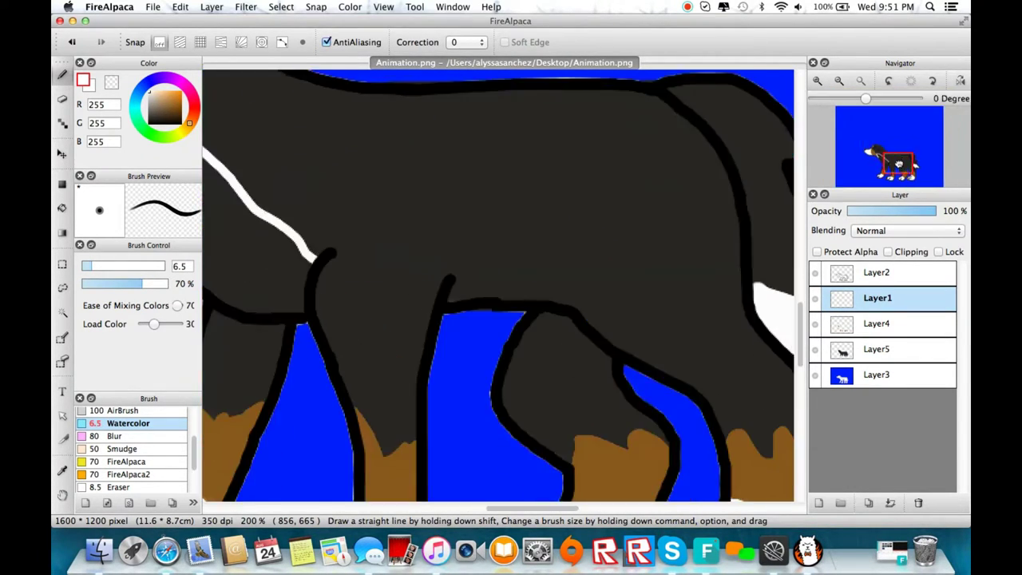
{"action": "mouse_move", "coordinate": [452, 277]}
{"action": "left_mouse_down"}
{"action": "mouse_move", "coordinate": [541, 285]}
{"action": "mouse_move", "coordinate": [569, 311]}
{"action": "left_mouse_up"}
{"action": "scroll", "coordinate": [451, 297], "scroll_direction": "left", "scroll_amount": 6}
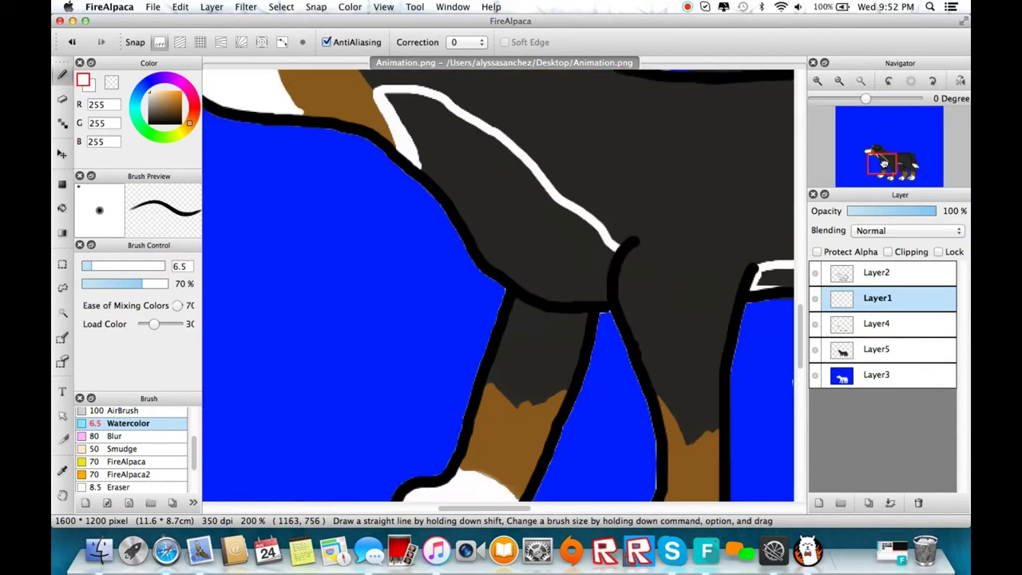
{"action": "left_click_drag", "start_coordinate": [568, 257], "coordinate": [562, 295]}
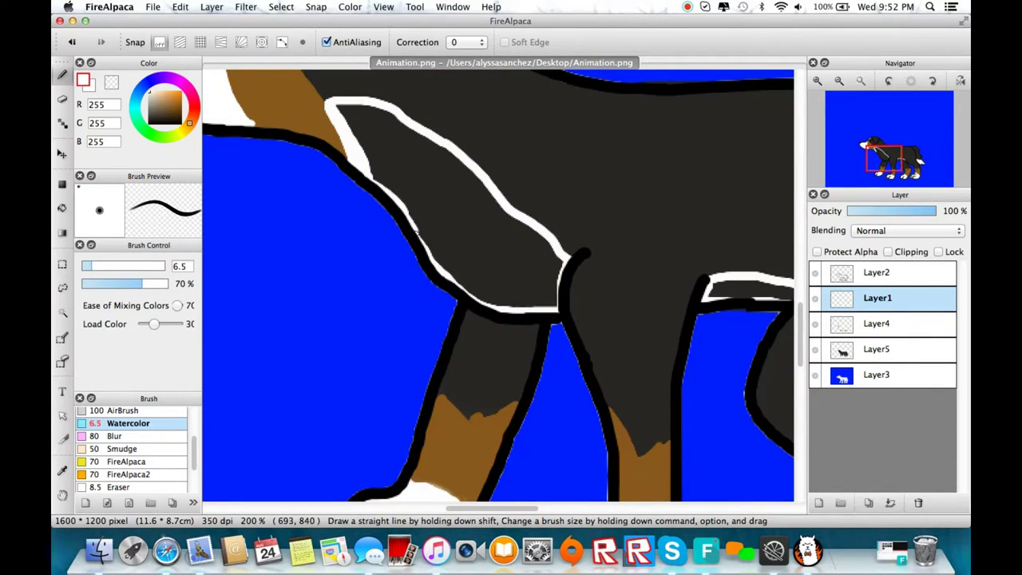
- Fill the chest and belly patches with white and touch up their edges with the Watercolor brush at size 8
{"action": "key", "text": "g"}
{"action": "left_click", "coordinate": [392, 228]}
{"action": "key", "text": "b"}
{"action": "key", "text": "g"}
{"action": "left_click", "coordinate": [714, 290]}
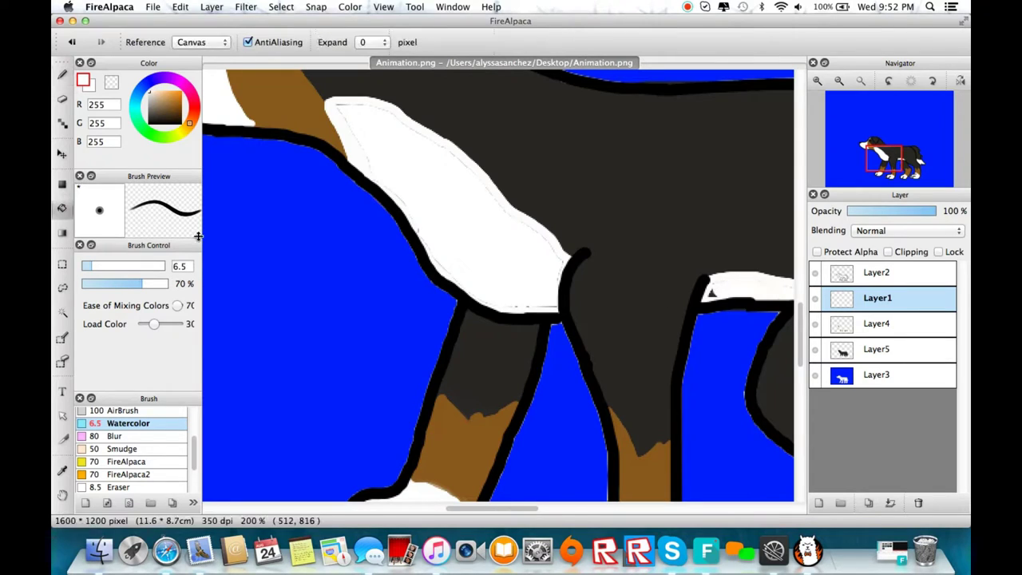
{"action": "key", "text": "b"}
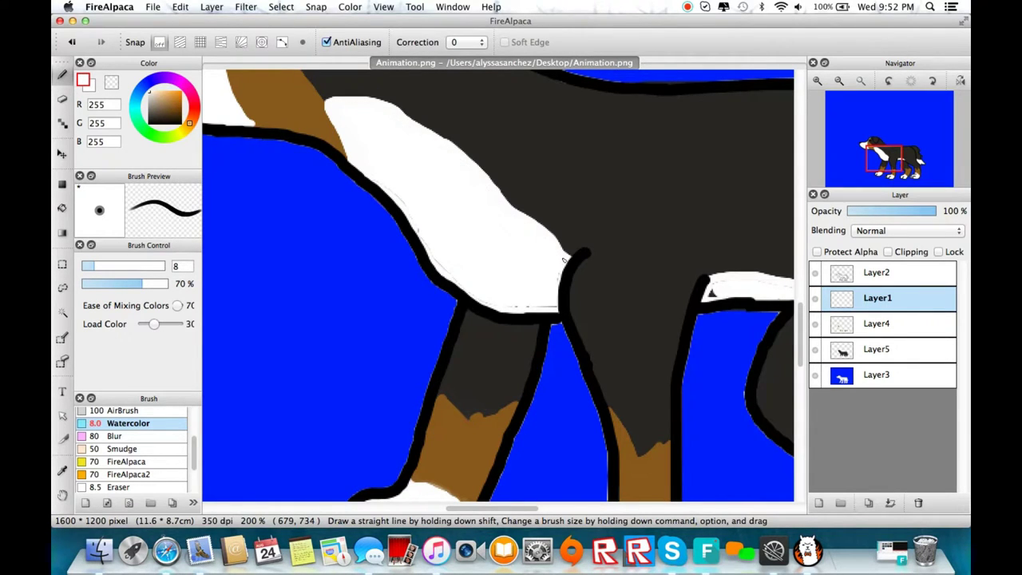
{"action": "scroll", "coordinate": [358, 150], "scroll_direction": "right", "scroll_amount": 6}
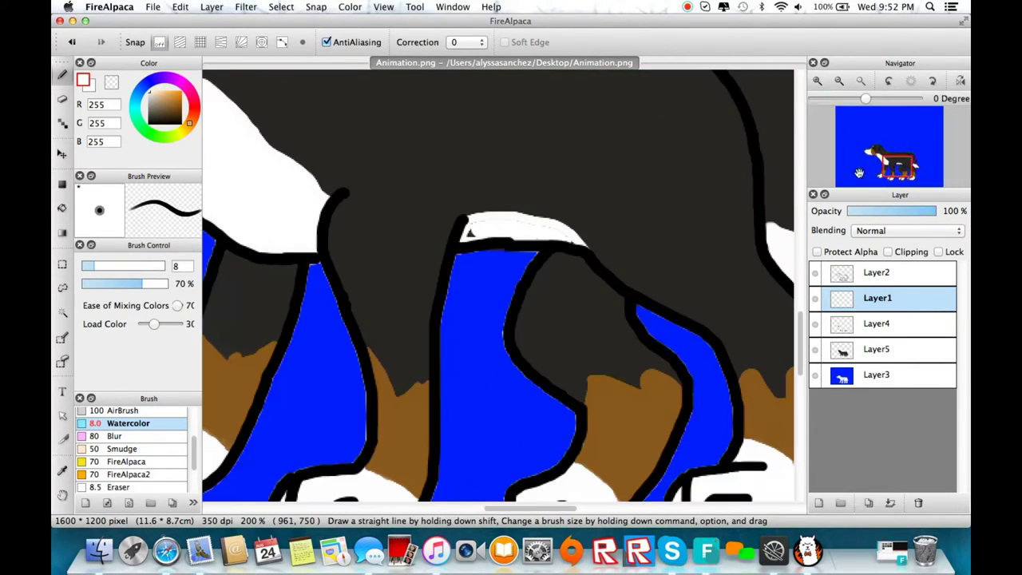
{"action": "scroll", "coordinate": [523, 222], "scroll_direction": "down", "scroll_amount": 5}
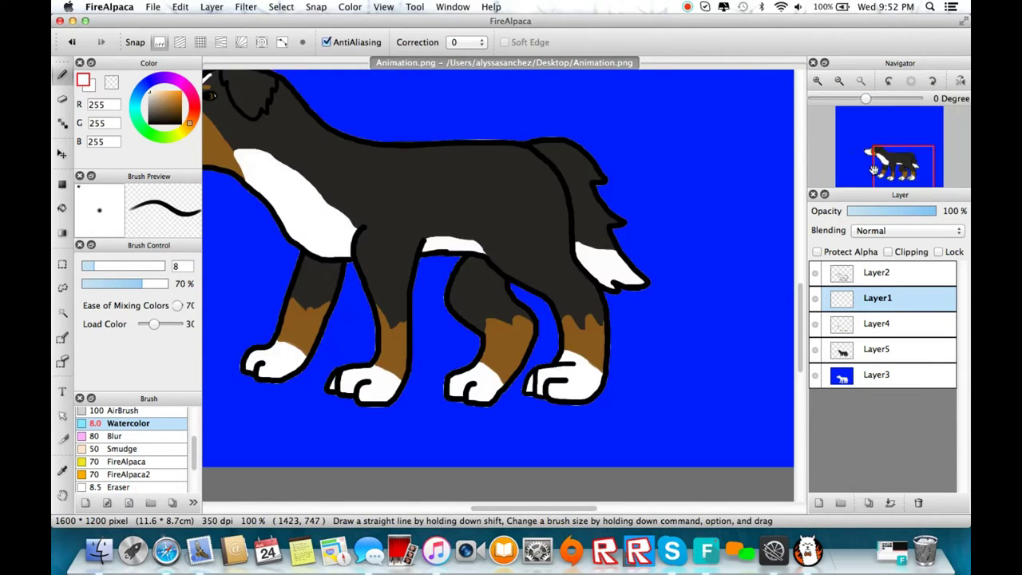
- Add a layer beneath Layer5 and repaint the Layer3 background lighter blue (RGB 77, 93, 255) with the Watercolor brush at size 1000
{"action": "left_click", "coordinate": [818, 503]}
{"action": "left_click", "coordinate": [876, 400]}
{"action": "scroll", "coordinate": [588, 246], "scroll_direction": "down", "scroll_amount": 3}
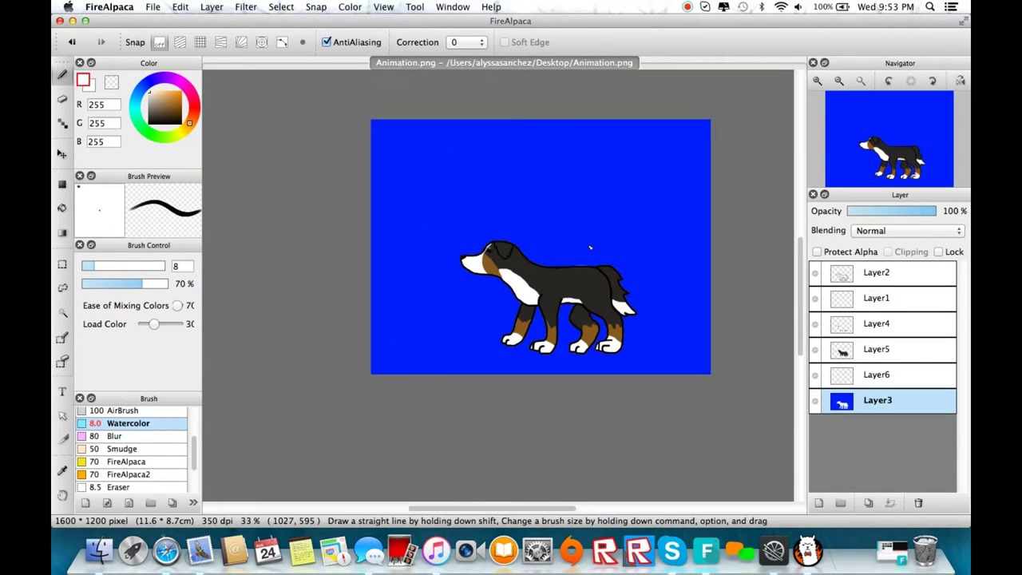
{"action": "left_click", "coordinate": [162, 101]}
{"action": "left_click_drag", "start_coordinate": [168, 90], "coordinate": [171, 89]}
{"action": "left_click_drag", "start_coordinate": [90, 266], "coordinate": [166, 266]}
{"action": "mouse_move", "coordinate": [399, 326]}
{"action": "left_mouse_down"}
{"action": "mouse_move", "coordinate": [445, 356]}
{"action": "mouse_move", "coordinate": [388, 173]}
{"action": "mouse_move", "coordinate": [619, 336]}
{"action": "left_mouse_up"}
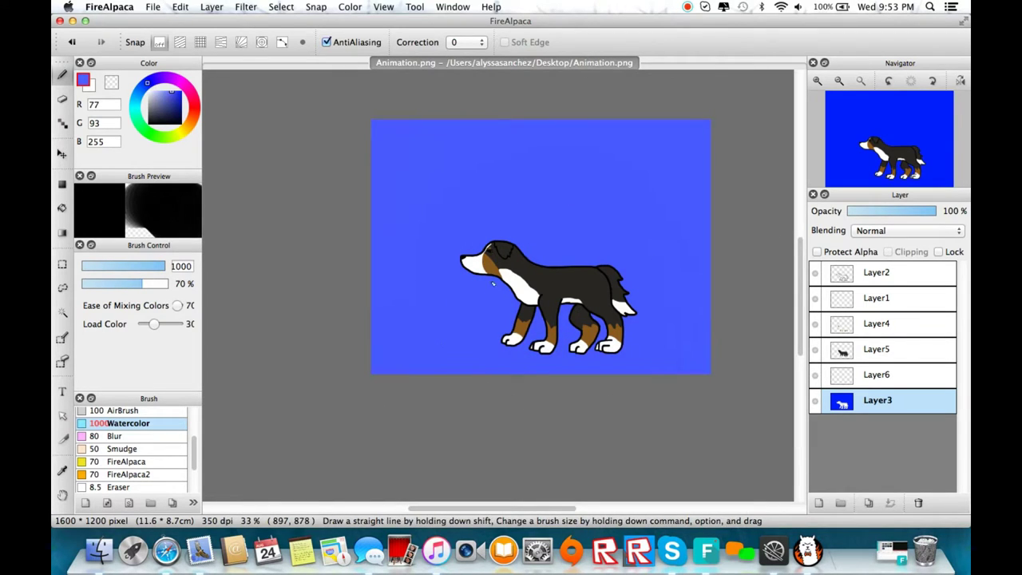
- Add a layer above Layer3 and paint green ground (RGB 39, 187, 28) across the lower half of the canvas
{"action": "left_click", "coordinate": [819, 502]}
{"action": "left_click", "coordinate": [144, 127]}
{"action": "left_click", "coordinate": [184, 111]}
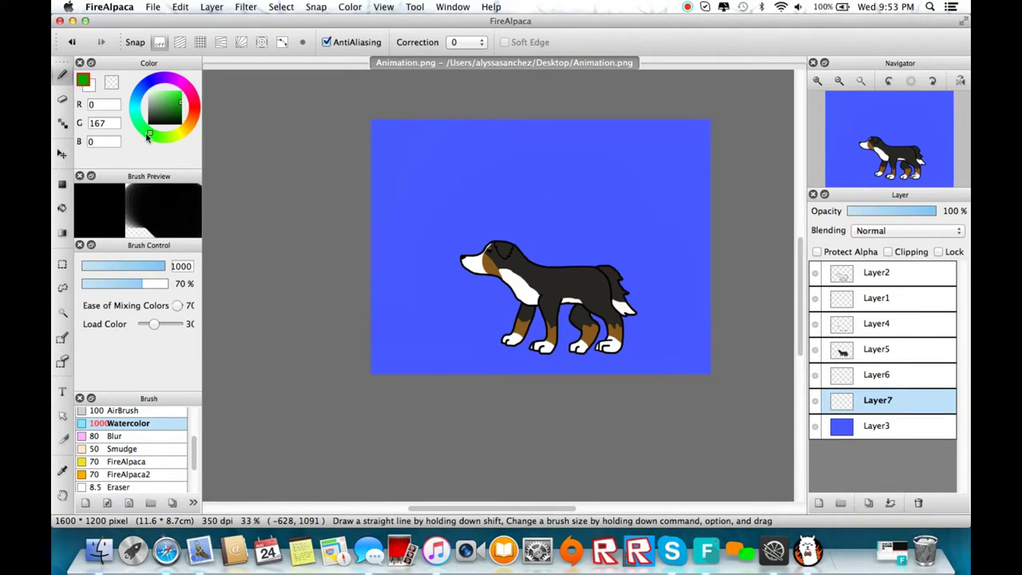
{"action": "left_click_drag", "start_coordinate": [177, 105], "coordinate": [177, 101]}
{"action": "left_click_drag", "start_coordinate": [345, 370], "coordinate": [719, 368]}
{"action": "left_click_drag", "start_coordinate": [395, 367], "coordinate": [352, 365]}
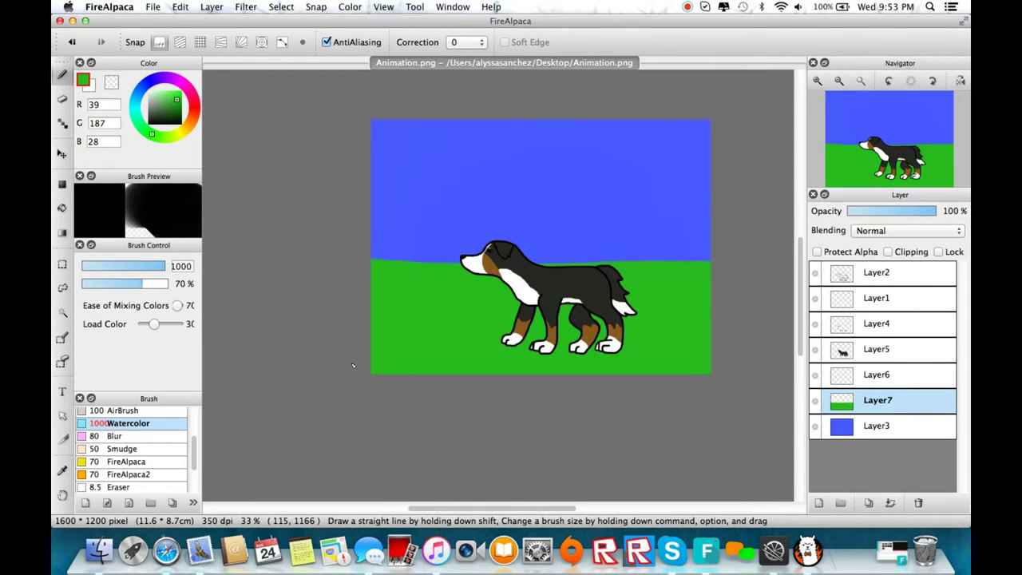
{"action": "scroll", "coordinate": [353, 365], "scroll_direction": "up", "scroll_amount": 3}
{"action": "scroll", "coordinate": [615, 259], "scroll_direction": "down", "scroll_amount": 3}
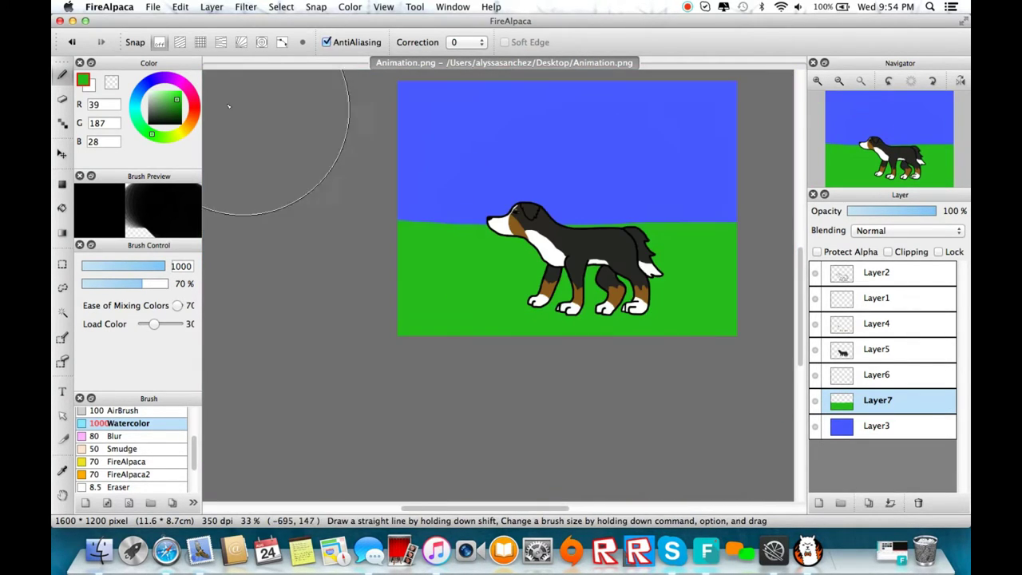
- Paint a yellow sun (RGB 246, 255, 0) in the upper-right corner of the canvas on Layer7
{"action": "left_click", "coordinate": [178, 134]}
{"action": "left_click", "coordinate": [181, 91]}
{"action": "left_click", "coordinate": [714, 93]}
{"action": "left_click", "coordinate": [71, 43]}
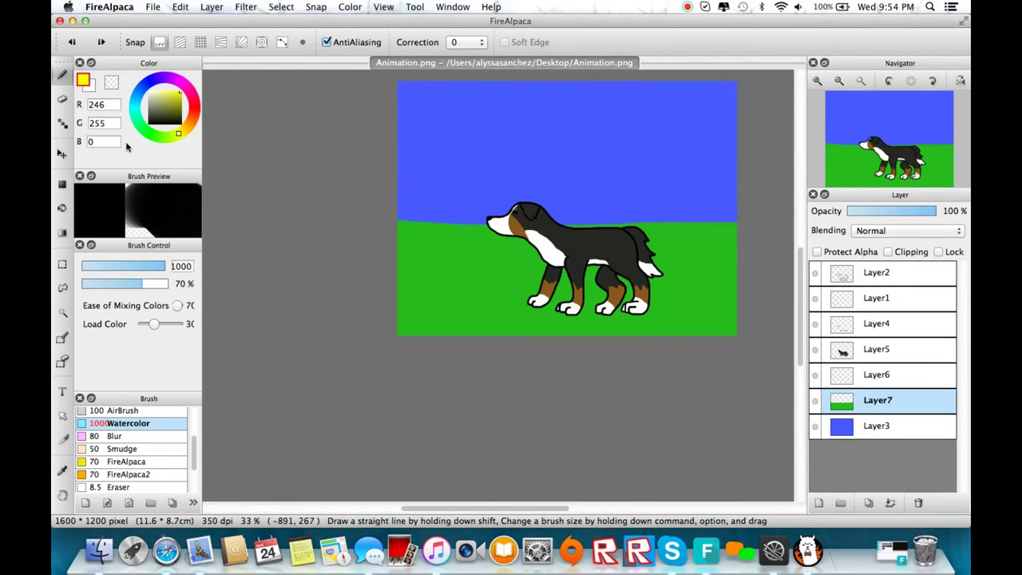
{"action": "left_click", "coordinate": [143, 266]}
{"action": "key", "text": "super+y"}
- Add a layer above Layer7 and draw three brown (RGB 103, 87, 37) tree trunks with the Watercolor brush at size 33.8
{"action": "left_click", "coordinate": [818, 503]}
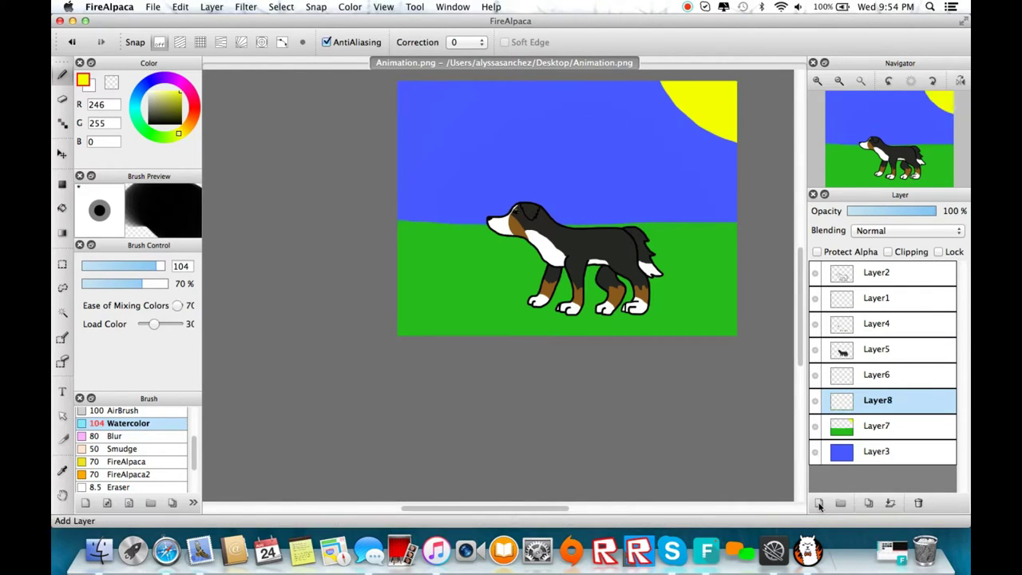
{"action": "mouse_move", "coordinate": [878, 400]}
{"action": "left_mouse_down"}
{"action": "mouse_move", "coordinate": [888, 427]}
{"action": "mouse_move", "coordinate": [861, 401]}
{"action": "left_mouse_up"}
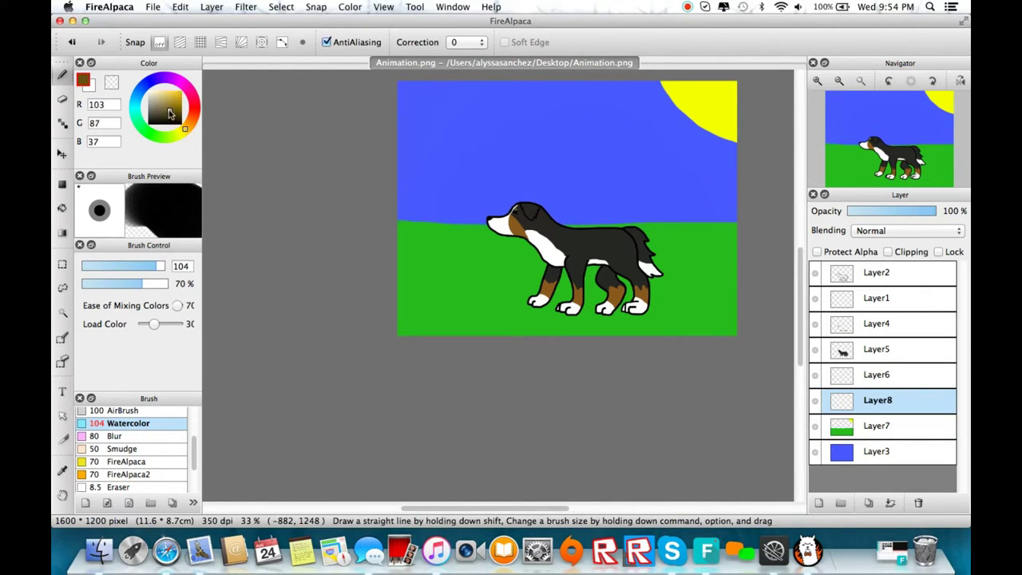
{"action": "left_click", "coordinate": [132, 266]}
{"action": "left_click_drag", "start_coordinate": [397, 237], "coordinate": [443, 116]}
{"action": "left_click_drag", "start_coordinate": [481, 244], "coordinate": [472, 229]}
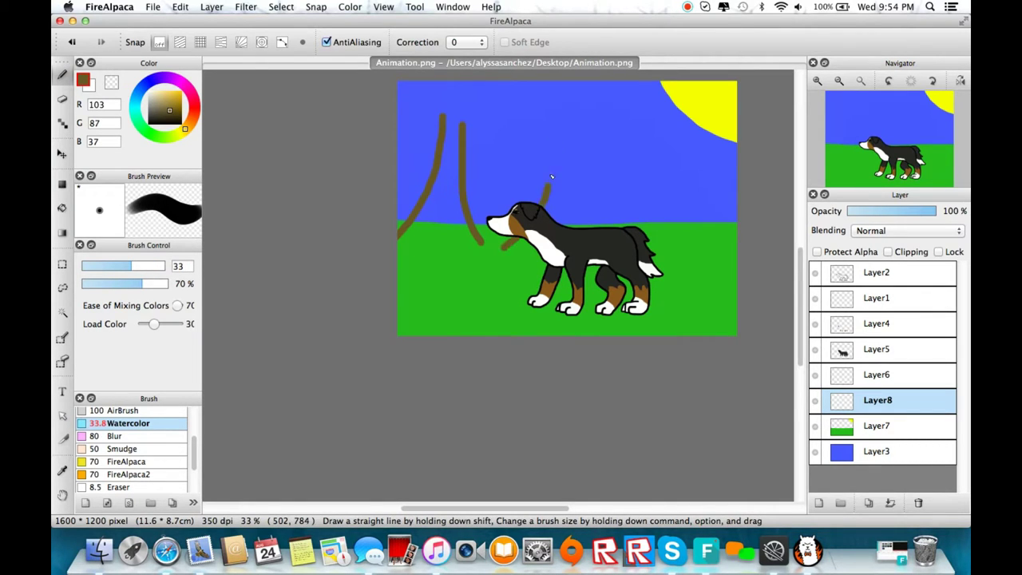
{"action": "left_click_drag", "start_coordinate": [552, 143], "coordinate": [552, 126]}
{"action": "mouse_move", "coordinate": [625, 233]}
{"action": "left_mouse_down"}
{"action": "mouse_move", "coordinate": [658, 173]}
{"action": "mouse_move", "coordinate": [660, 143]}
{"action": "left_mouse_up"}
{"action": "left_click_drag", "start_coordinate": [695, 241], "coordinate": [679, 147]}
- Outline green (RGB 10, 133, 27) leafy canopies on top of the three tree trunks on Layer8
{"action": "left_click", "coordinate": [146, 130]}
{"action": "left_click", "coordinate": [180, 115]}
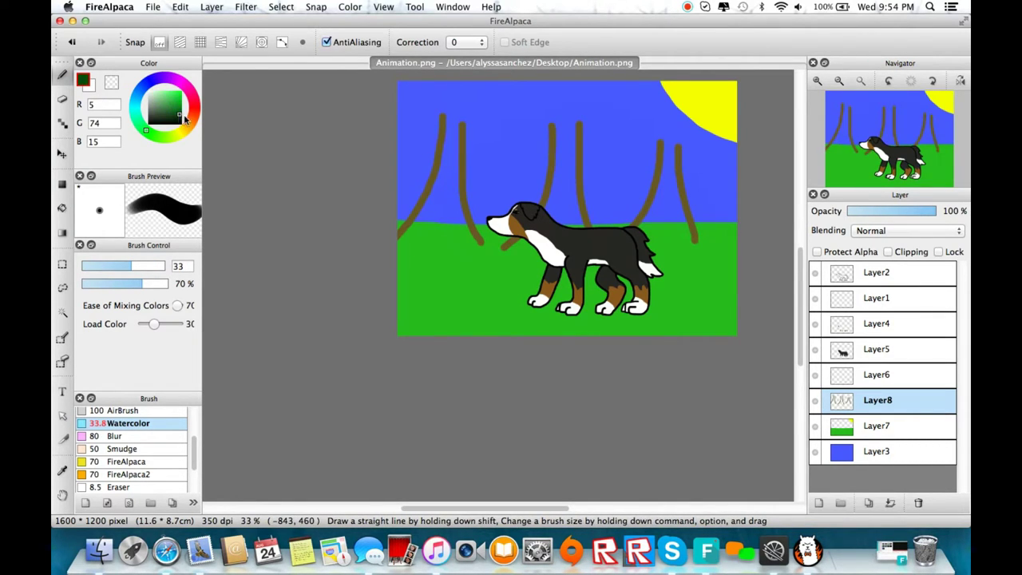
{"action": "left_click_drag", "start_coordinate": [429, 147], "coordinate": [453, 96]}
{"action": "left_click_drag", "start_coordinate": [464, 153], "coordinate": [506, 117]}
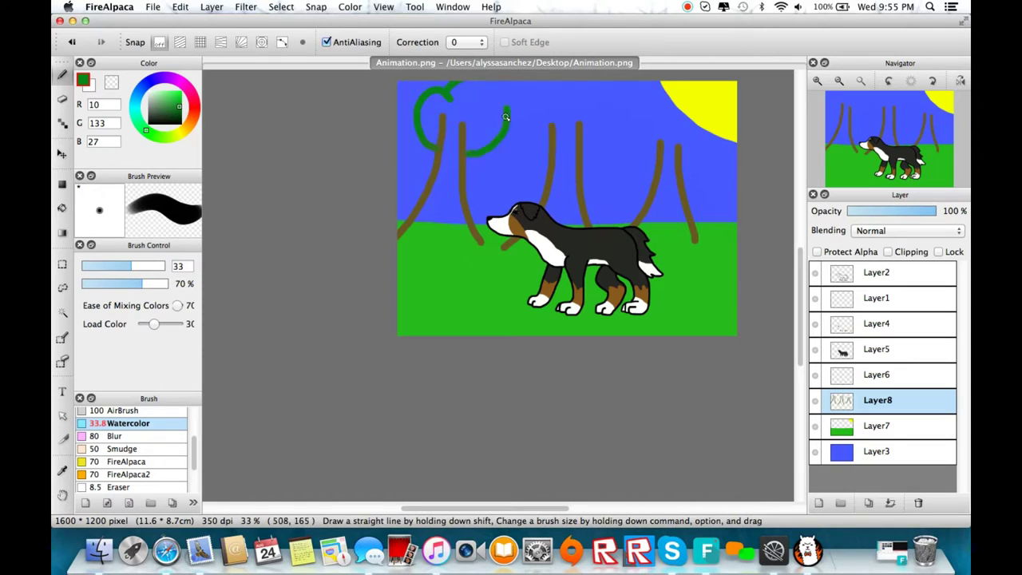
{"action": "left_click_drag", "start_coordinate": [579, 146], "coordinate": [619, 83]}
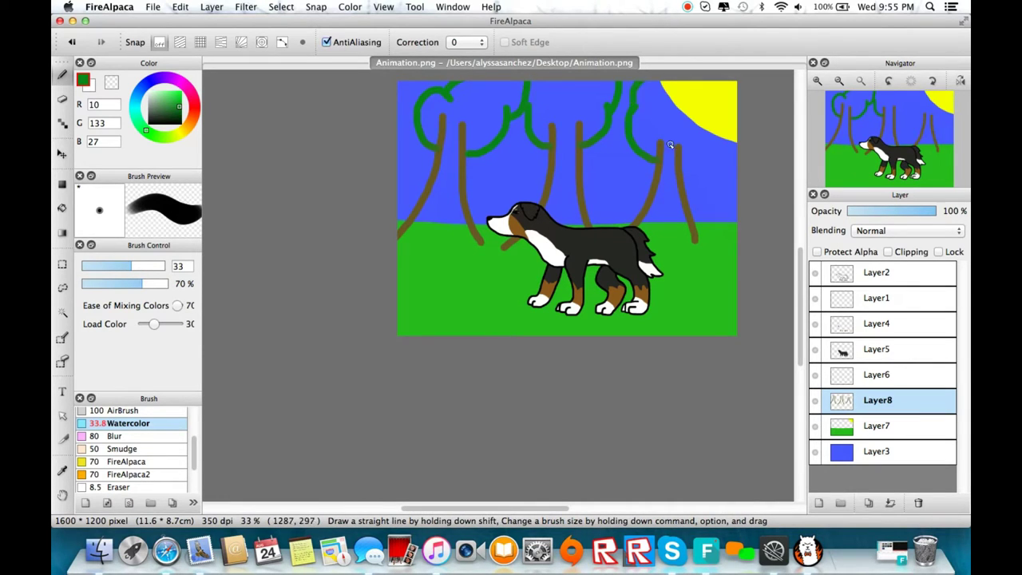
{"action": "left_click_drag", "start_coordinate": [697, 94], "coordinate": [665, 82]}
{"action": "left_click_drag", "start_coordinate": [552, 146], "coordinate": [580, 146]}
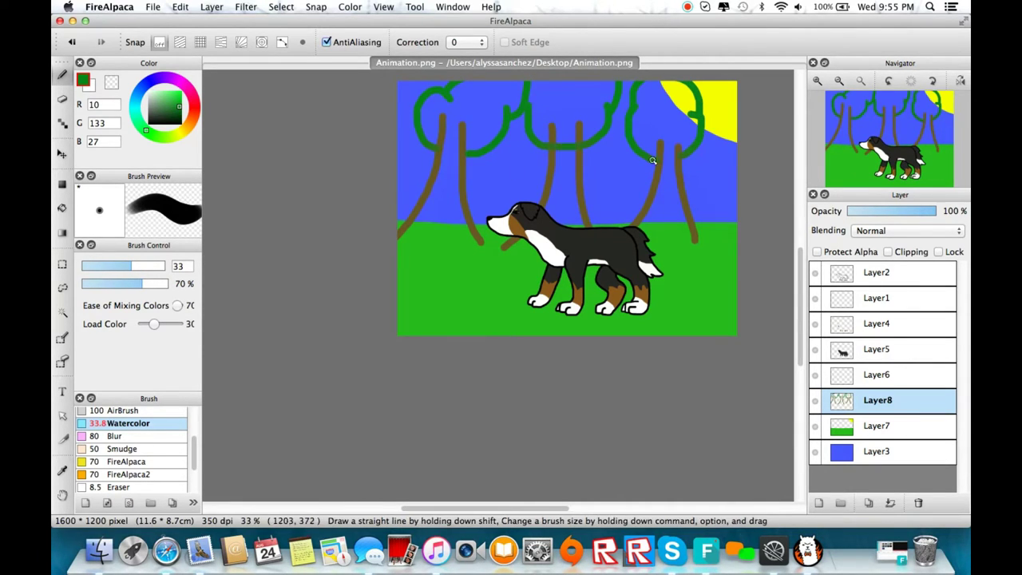
{"action": "left_click_drag", "start_coordinate": [655, 159], "coordinate": [681, 156]}
{"action": "left_click_drag", "start_coordinate": [468, 153], "coordinate": [449, 151]}
- Fill the three tree canopies with green using the Bucket tool, undoing the misplaced fill between the trunks
{"action": "left_click", "coordinate": [63, 209]}
{"action": "left_click", "coordinate": [488, 124]}
{"action": "left_click", "coordinate": [453, 118]}
{"action": "left_click", "coordinate": [436, 140]}
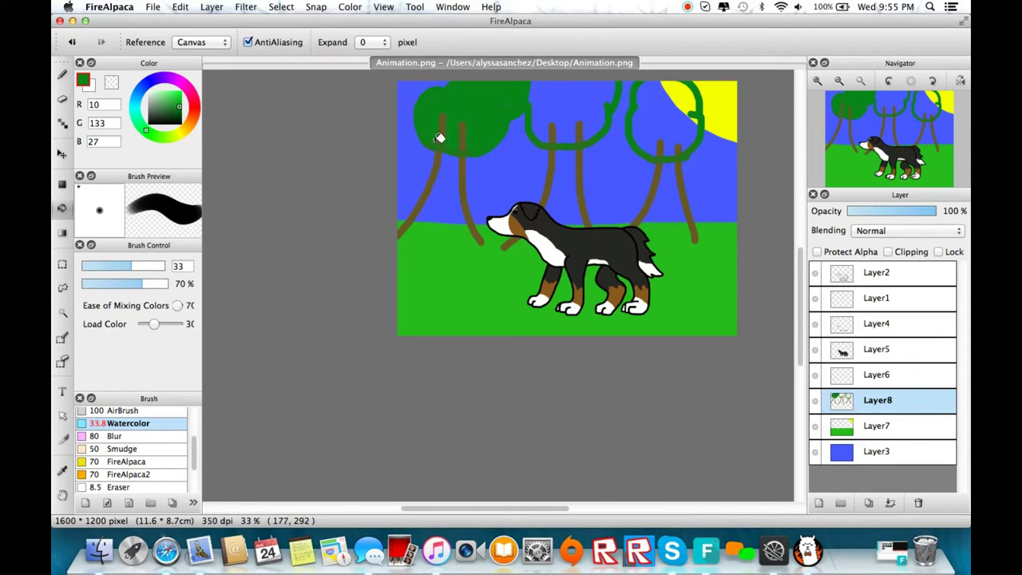
{"action": "left_click", "coordinate": [566, 98]}
{"action": "left_click", "coordinate": [667, 112]}
{"action": "left_click", "coordinate": [631, 148]}
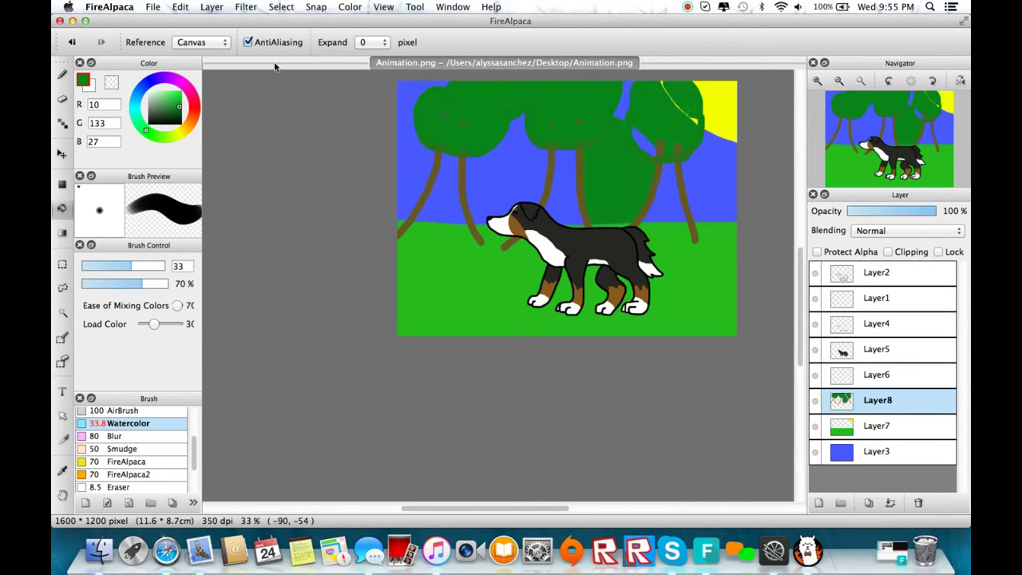
{"action": "key", "text": "ctrl+z"}
{"action": "left_click", "coordinate": [638, 142]}
- Cover the trunk ends and leftover gaps inside the canopies in green with the Watercolor brush at size 85.9
{"action": "left_click", "coordinate": [62, 75]}
{"action": "left_click_drag", "start_coordinate": [130, 266], "coordinate": [153, 266]}
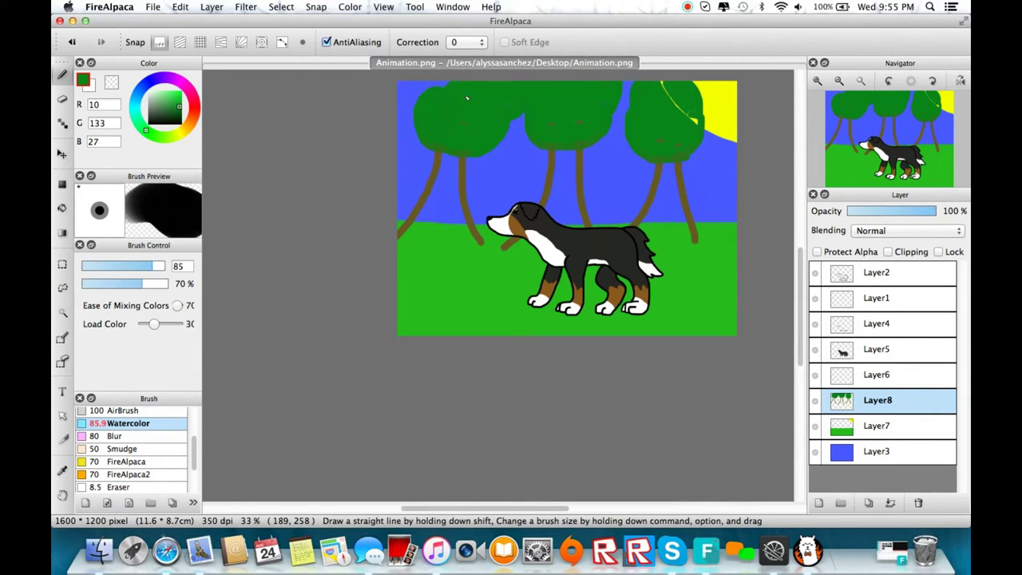
{"action": "left_click_drag", "start_coordinate": [445, 124], "coordinate": [435, 120]}
{"action": "left_click_drag", "start_coordinate": [552, 124], "coordinate": [580, 123]}
{"action": "mouse_move", "coordinate": [661, 142]}
{"action": "left_mouse_down"}
{"action": "mouse_move", "coordinate": [669, 105]}
{"action": "mouse_move", "coordinate": [693, 119]}
{"action": "left_mouse_up"}
- Sample the trunk brown (RGB 102, 87, 37) and close the three trunk bases on Layer8 with the Watercolor brush at size 23.0, leaving Layer5 visible
{"action": "left_click", "coordinate": [62, 471]}
{"action": "left_click", "coordinate": [406, 230]}
{"action": "left_click", "coordinate": [63, 75]}
{"action": "left_click", "coordinate": [121, 266]}
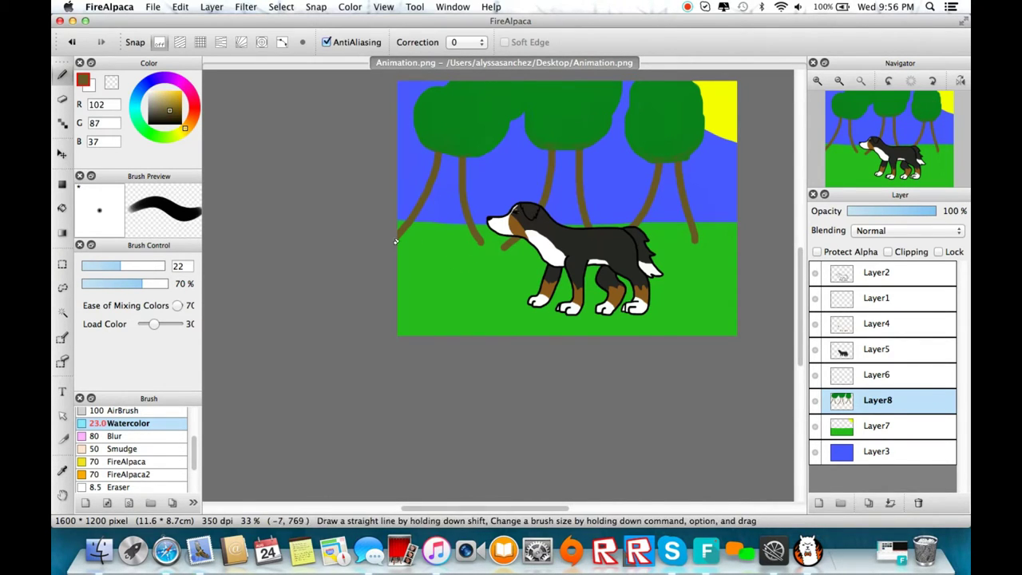
{"action": "left_click_drag", "start_coordinate": [398, 241], "coordinate": [582, 243]}
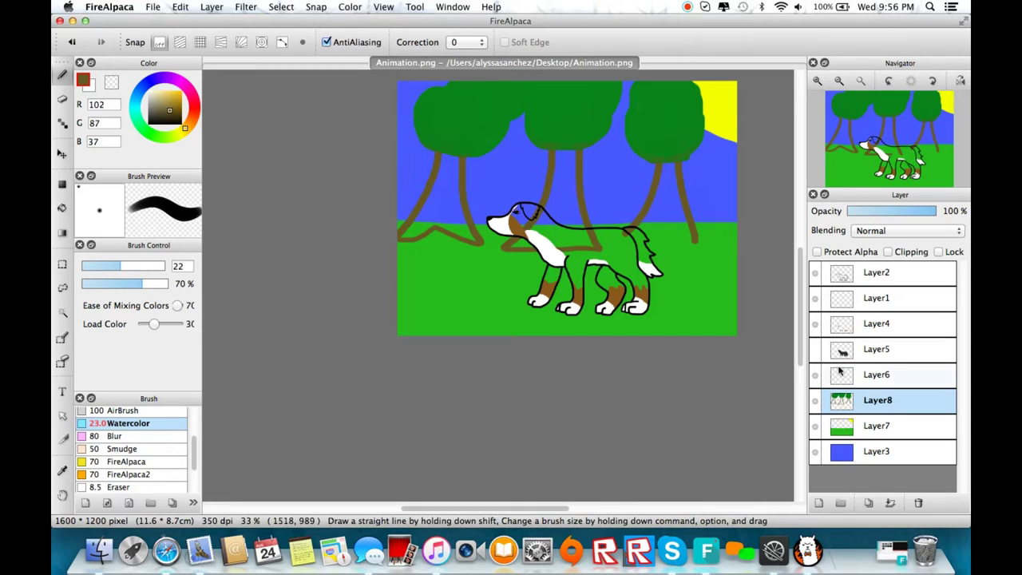
{"action": "left_click", "coordinate": [815, 350]}
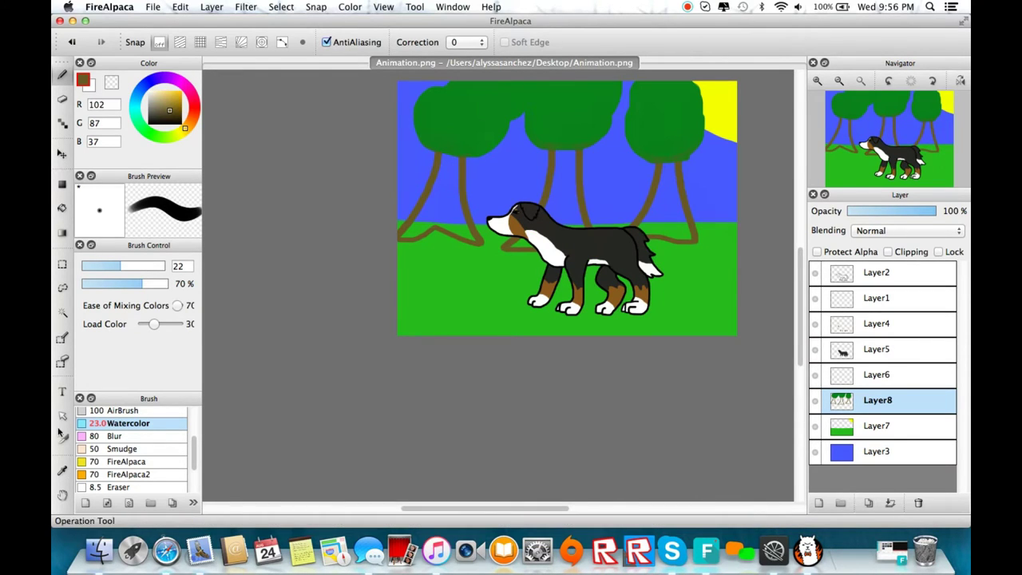
- Fill the insides of the three outlined tree trunks with brown using the Bucket tool
{"action": "left_click", "coordinate": [63, 209]}
{"action": "left_click", "coordinate": [451, 194]}
{"action": "left_click", "coordinate": [574, 191]}
{"action": "left_click", "coordinate": [438, 228]}
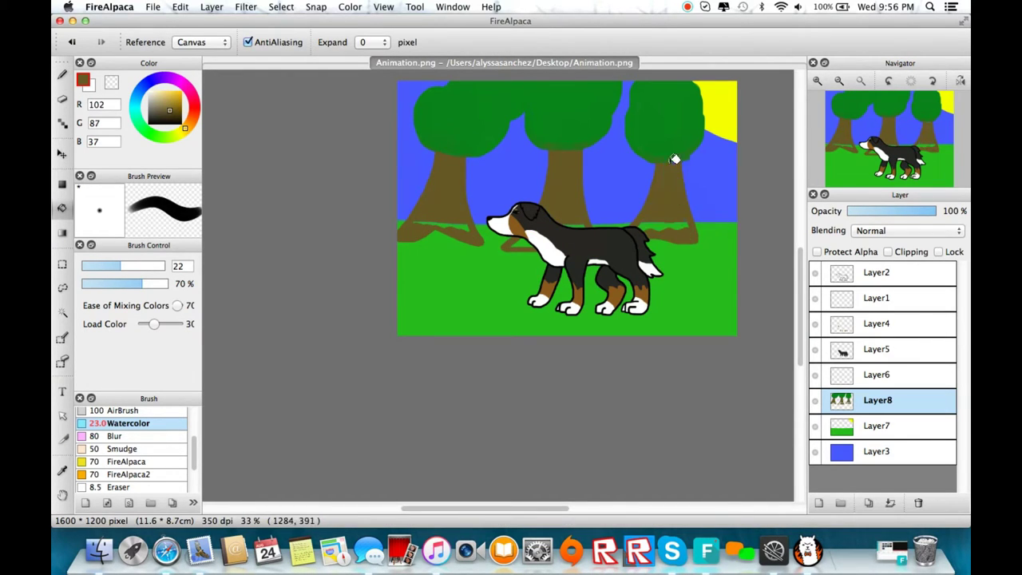
- Cover the leftover gaps at the trunk bases in brown with the Watercolor brush at size 36.1, toggling Layer5 to check behind the dog
{"action": "key", "text": "b"}
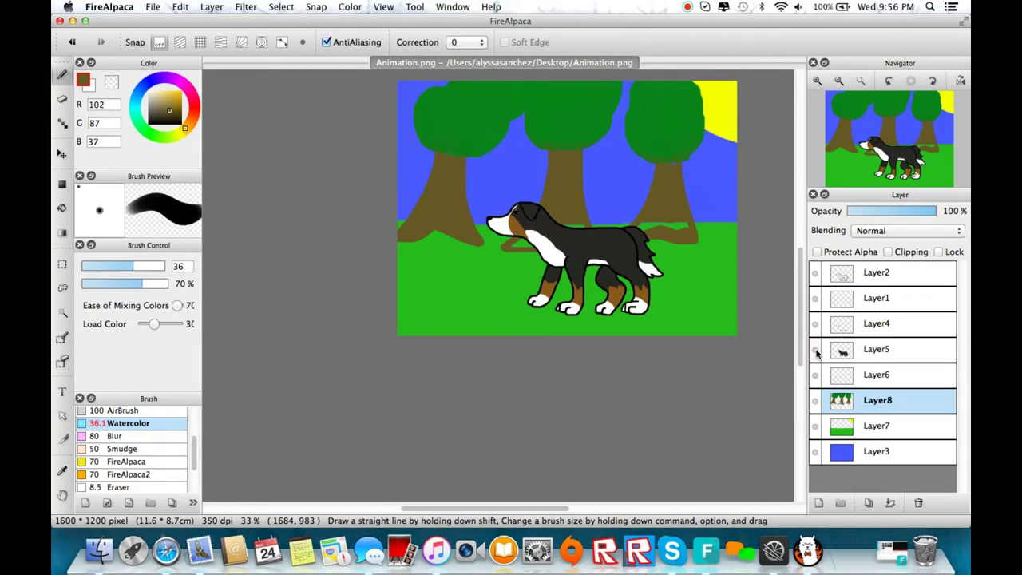
{"action": "left_click", "coordinate": [814, 349]}
{"action": "left_click", "coordinate": [814, 349]}
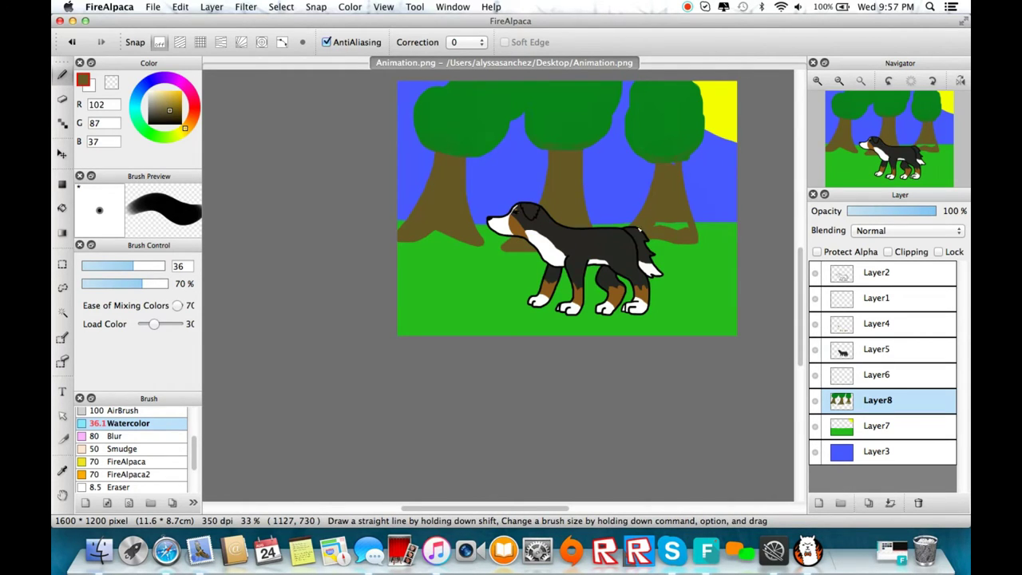
{"action": "left_click_drag", "start_coordinate": [640, 230], "coordinate": [685, 224]}
{"action": "scroll", "coordinate": [637, 226], "scroll_direction": "up", "scroll_amount": 1}
{"action": "left_click_drag", "start_coordinate": [884, 144], "coordinate": [887, 146]}
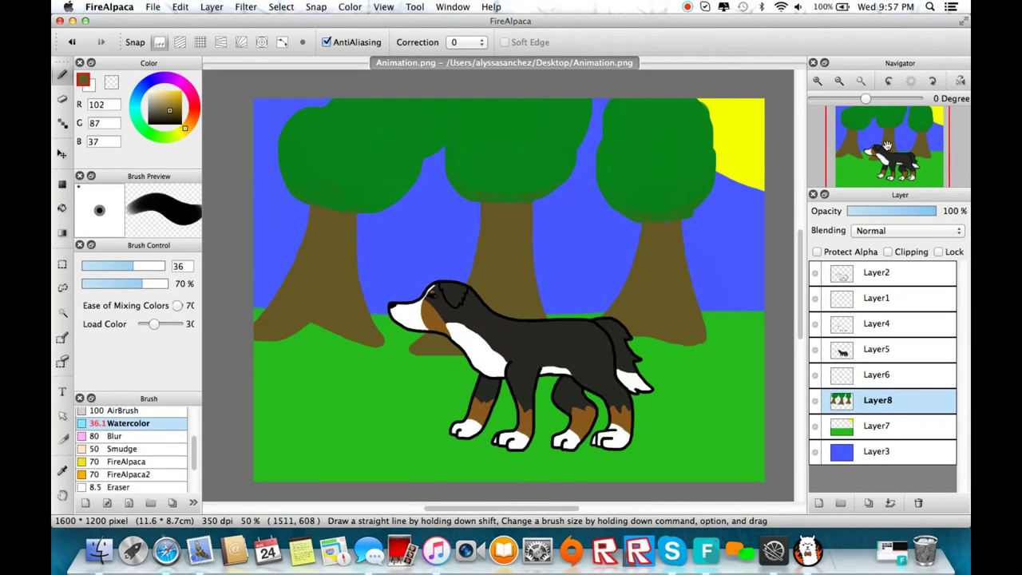